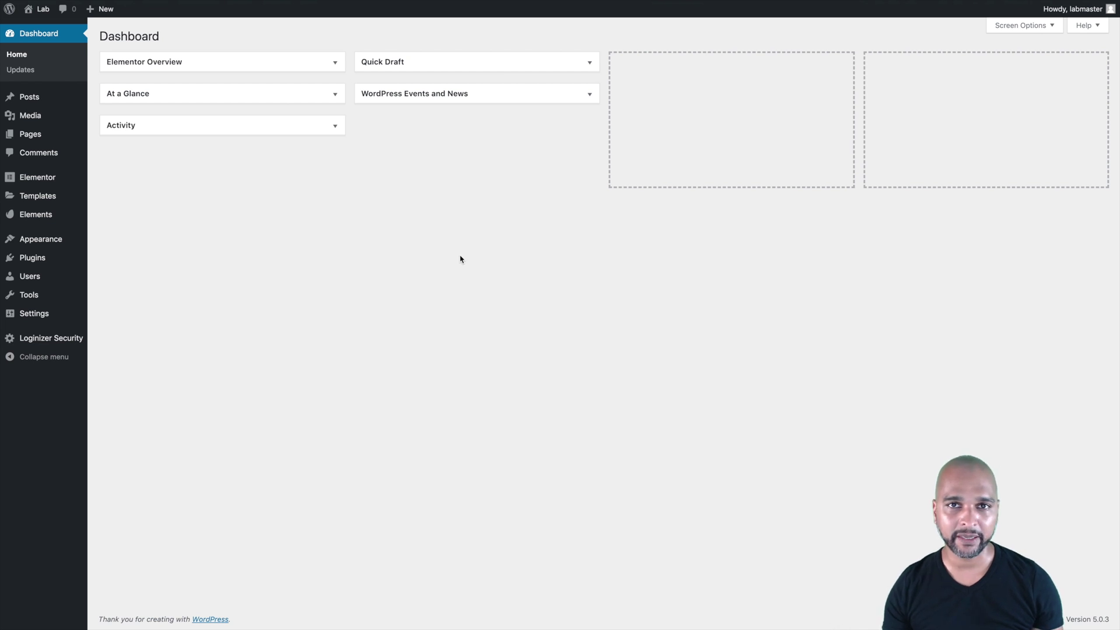
Create a new page header titled "Blue color background - Transparent".
mouse_move(59, 238)
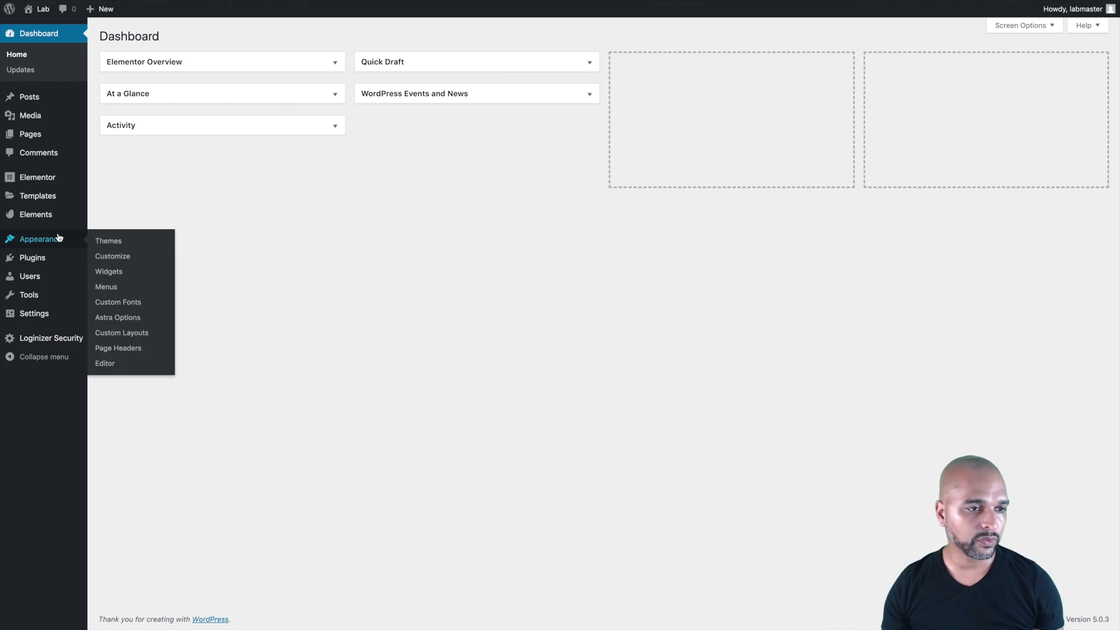
click(107, 349)
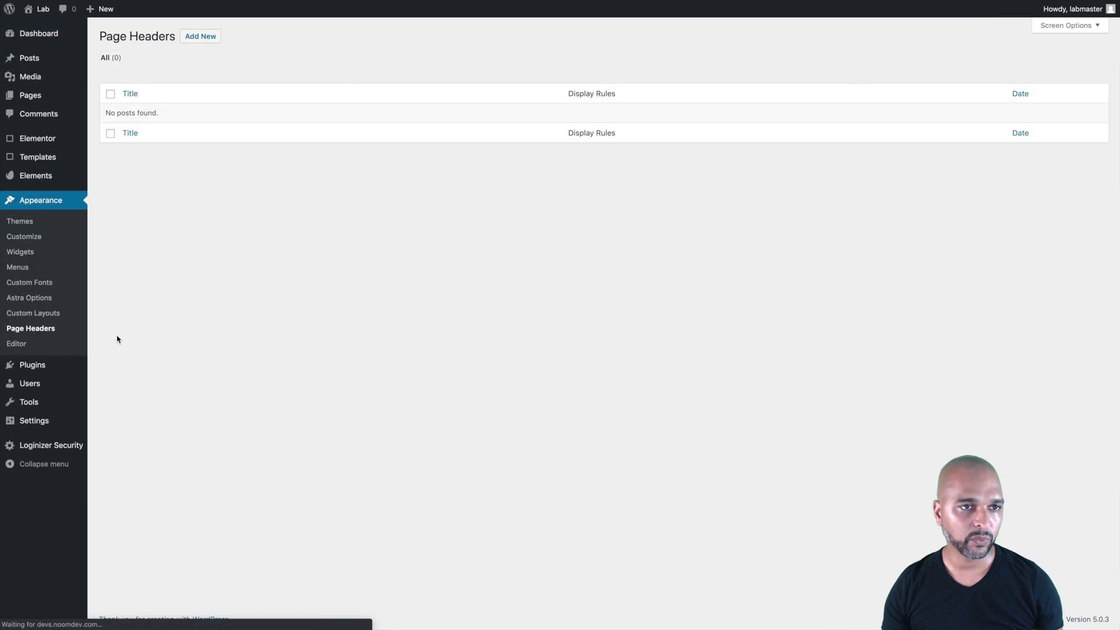
click(199, 40)
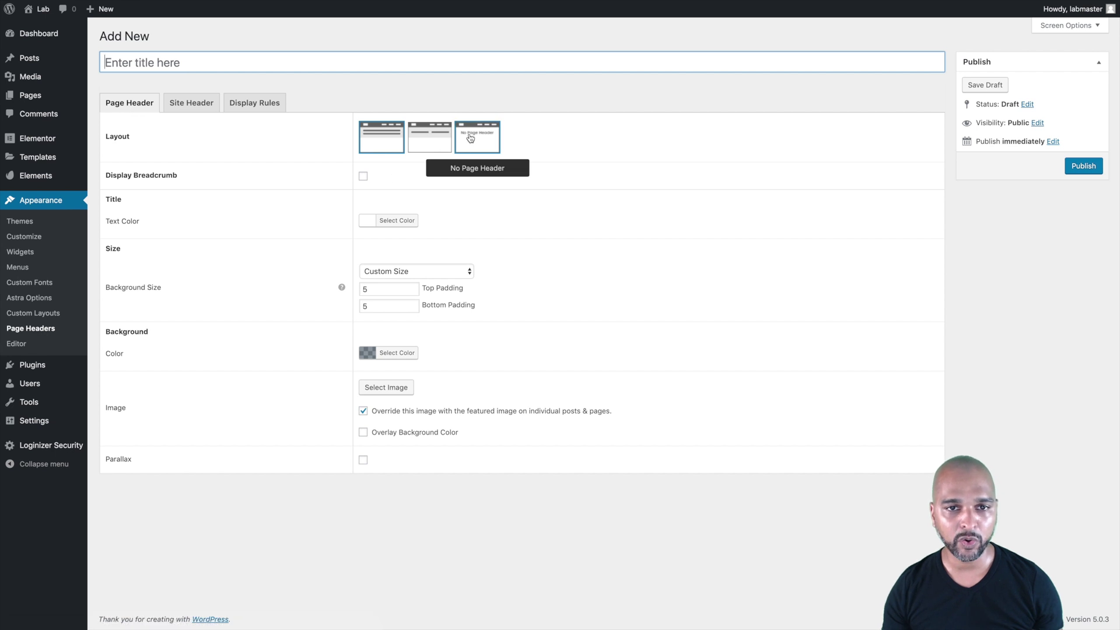
click(238, 62)
text(Blue)
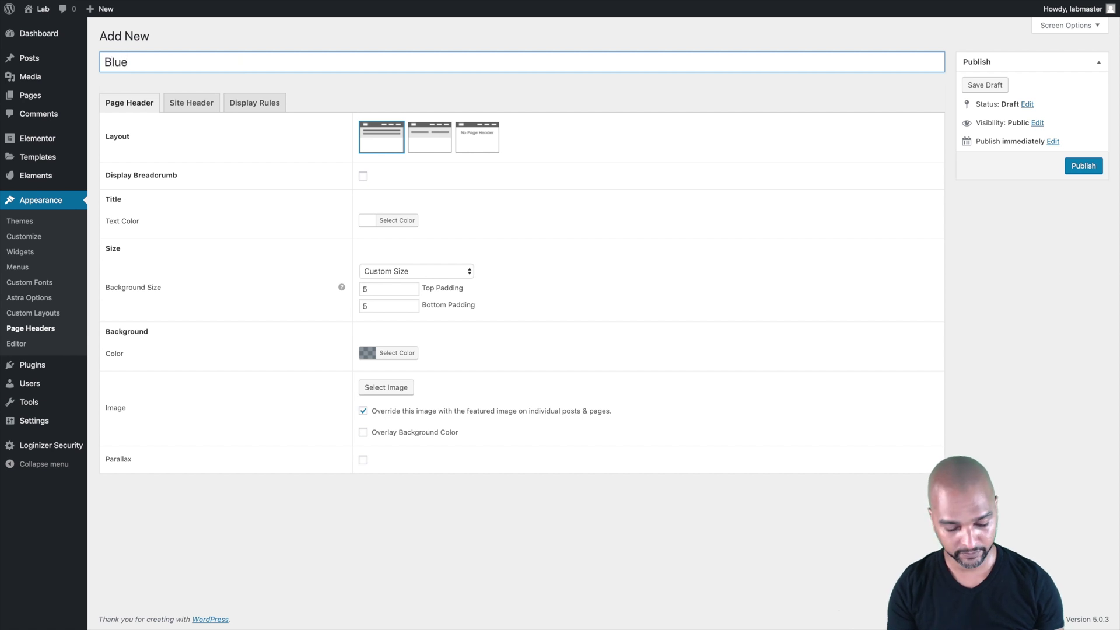
text( color)
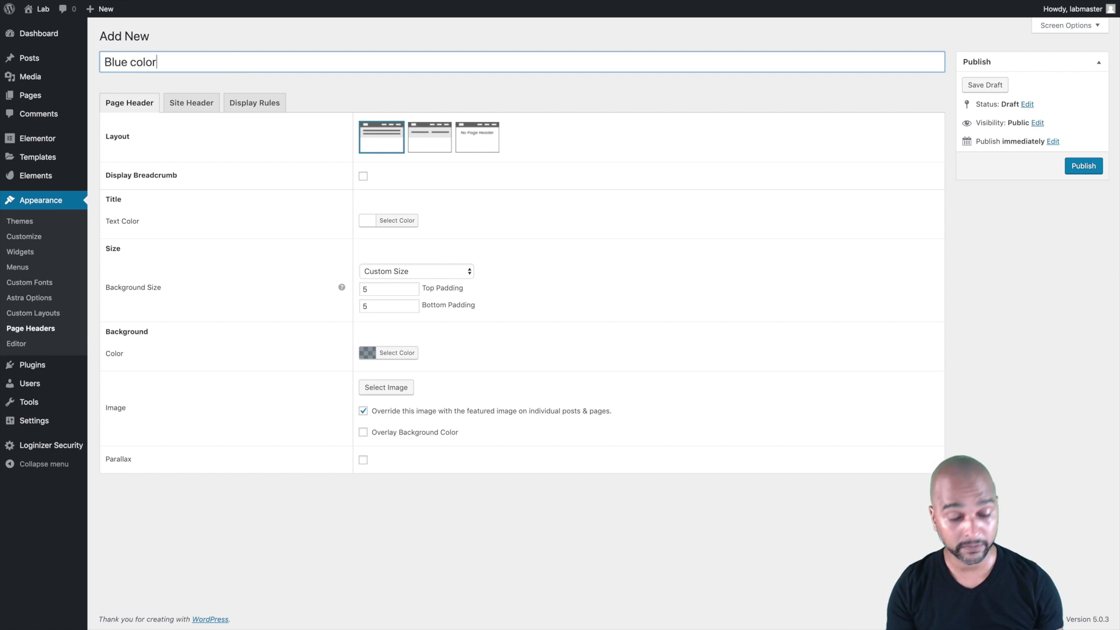
text( - Tr)
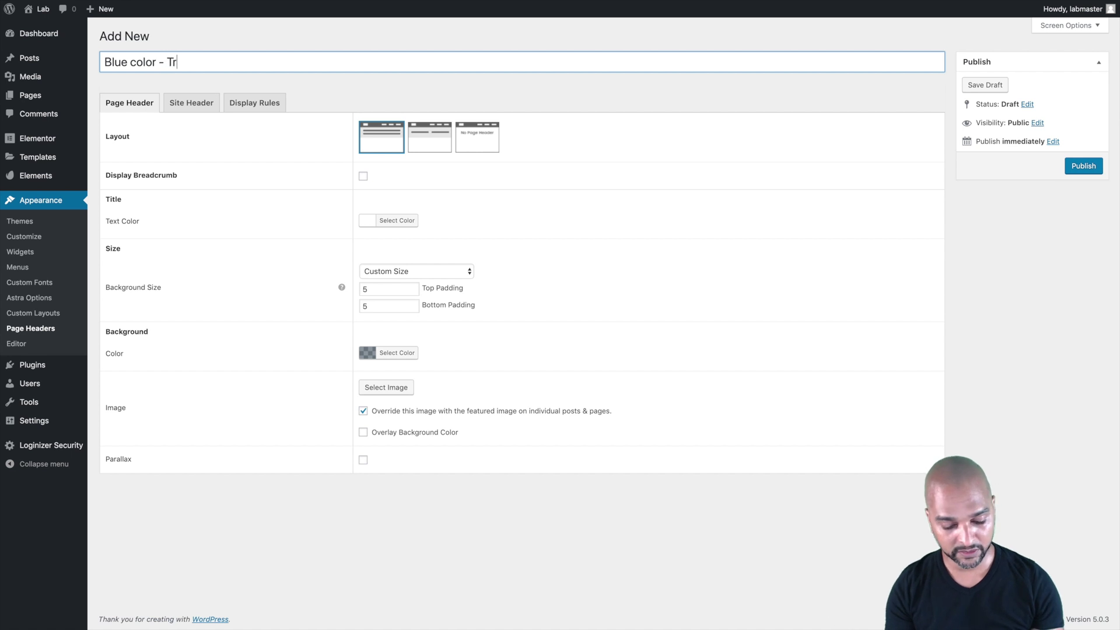
text(ansparent)
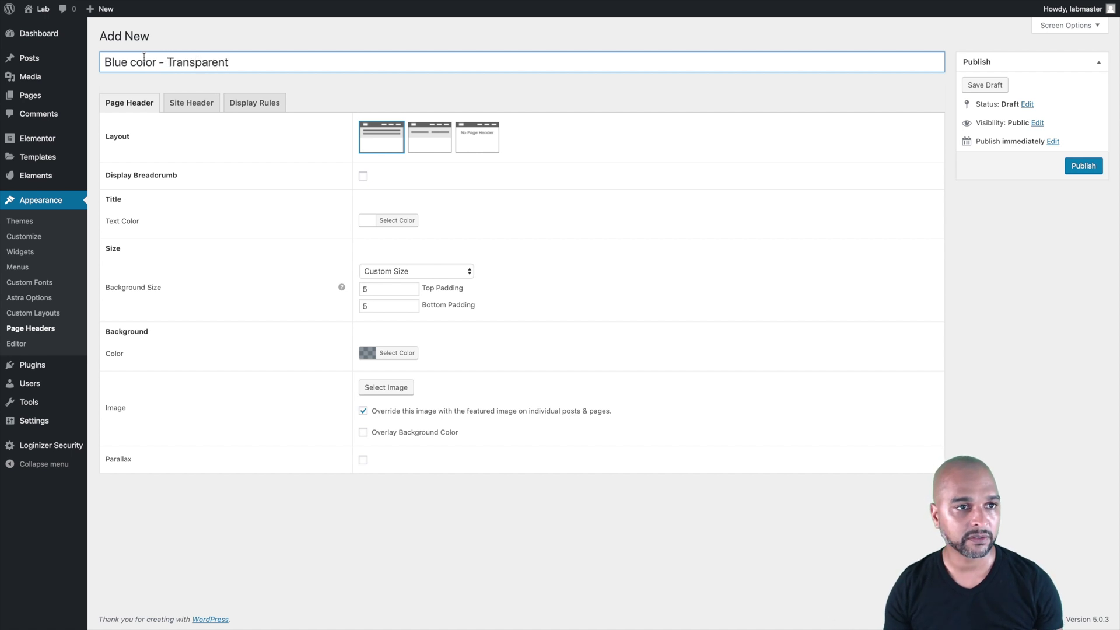
text( background)
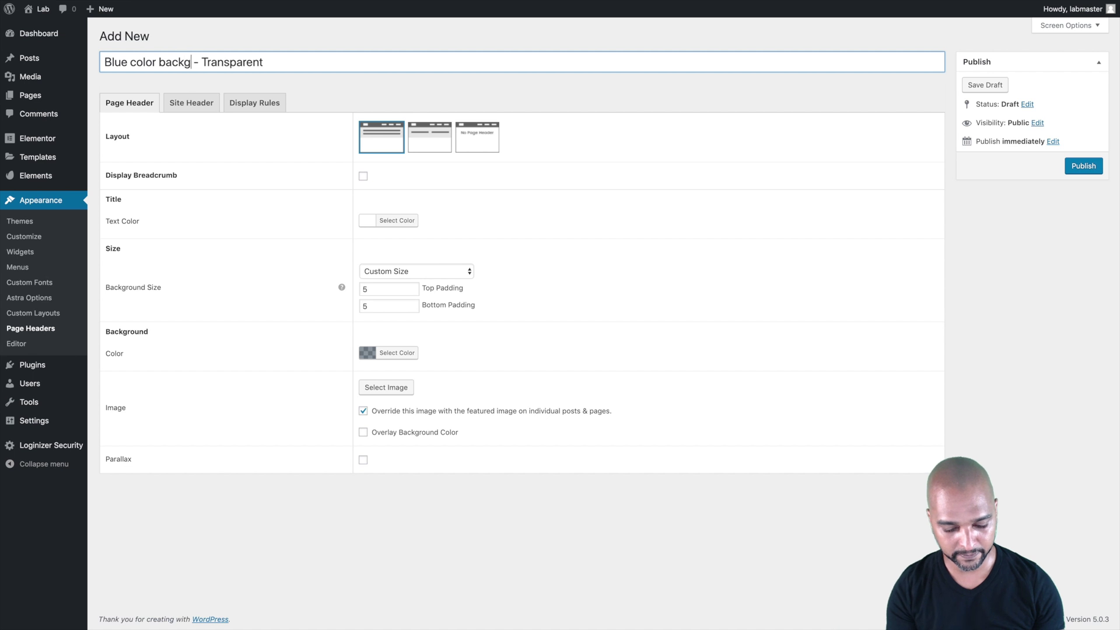
triple_click(155, 61)
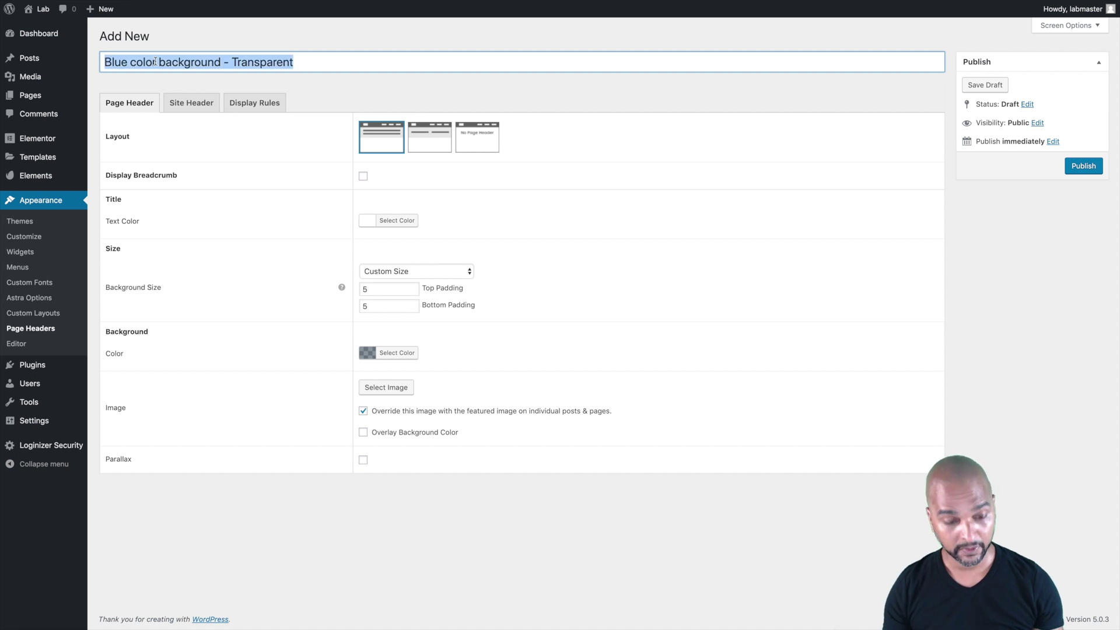
click(231, 141)
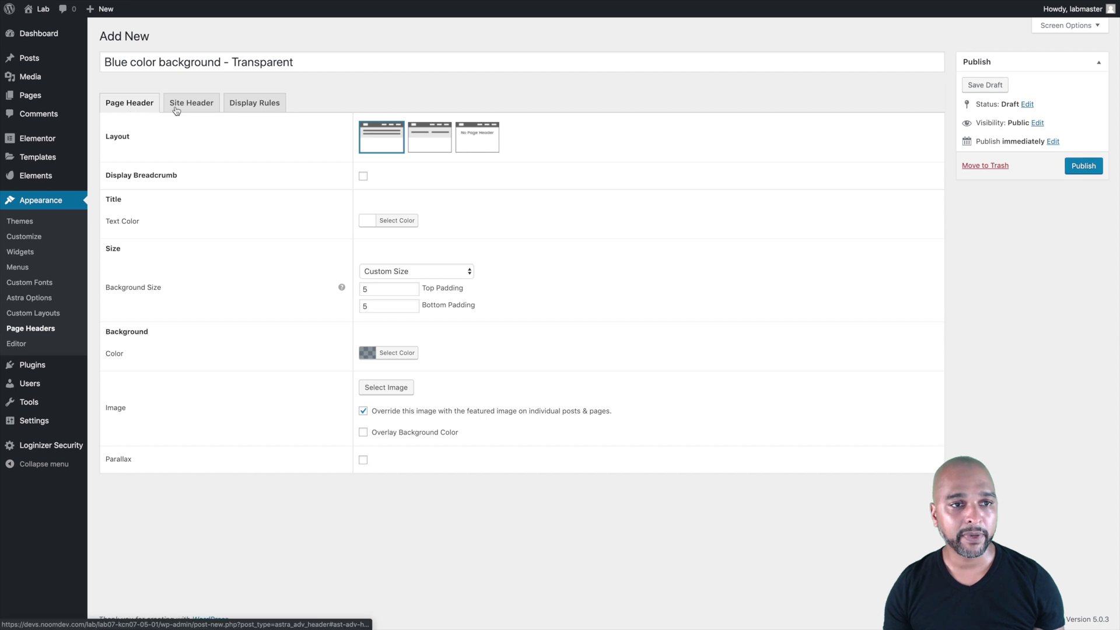
Set the page header's layout to No Page Header and enable merging the page header with the site header.
click(477, 138)
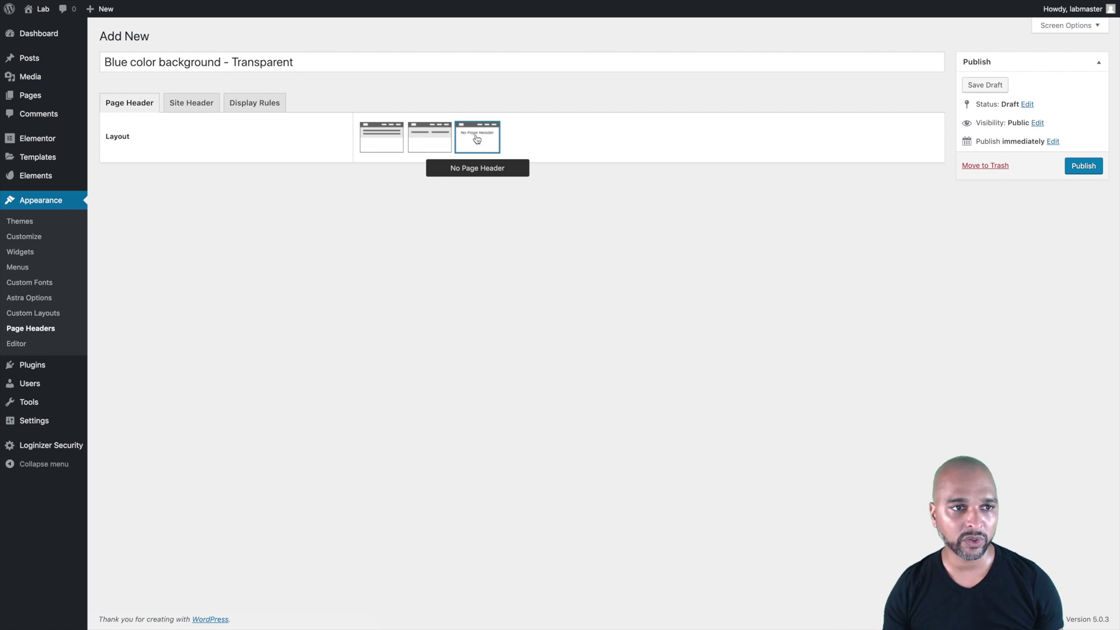
click(180, 108)
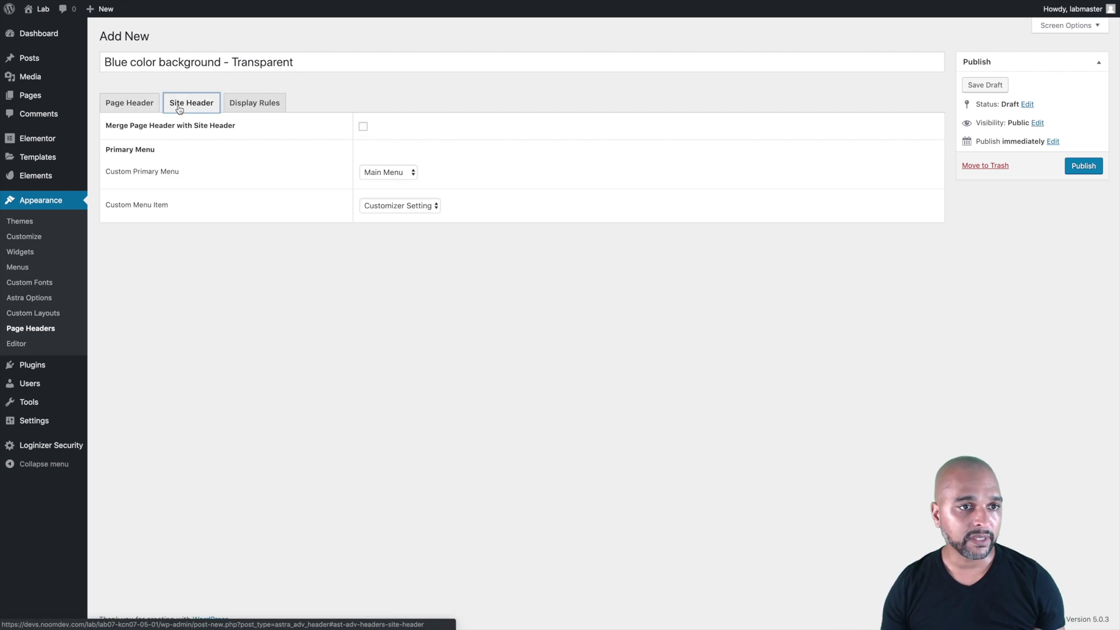
click(362, 127)
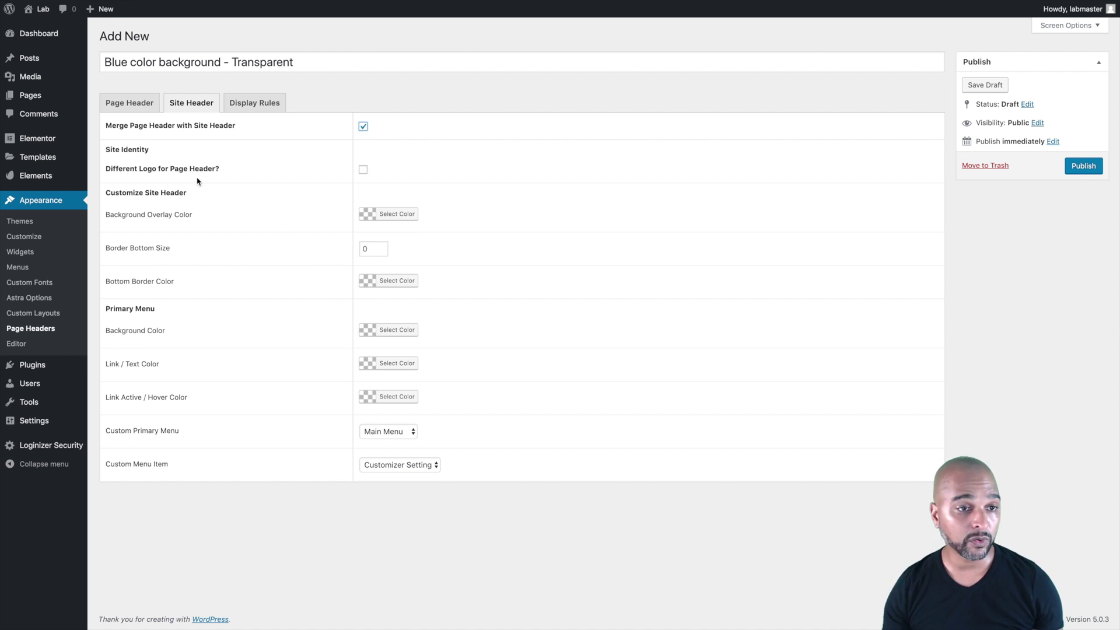
Enable a different logo for the page header and assign logo-05_sd.png from the media library.
click(363, 172)
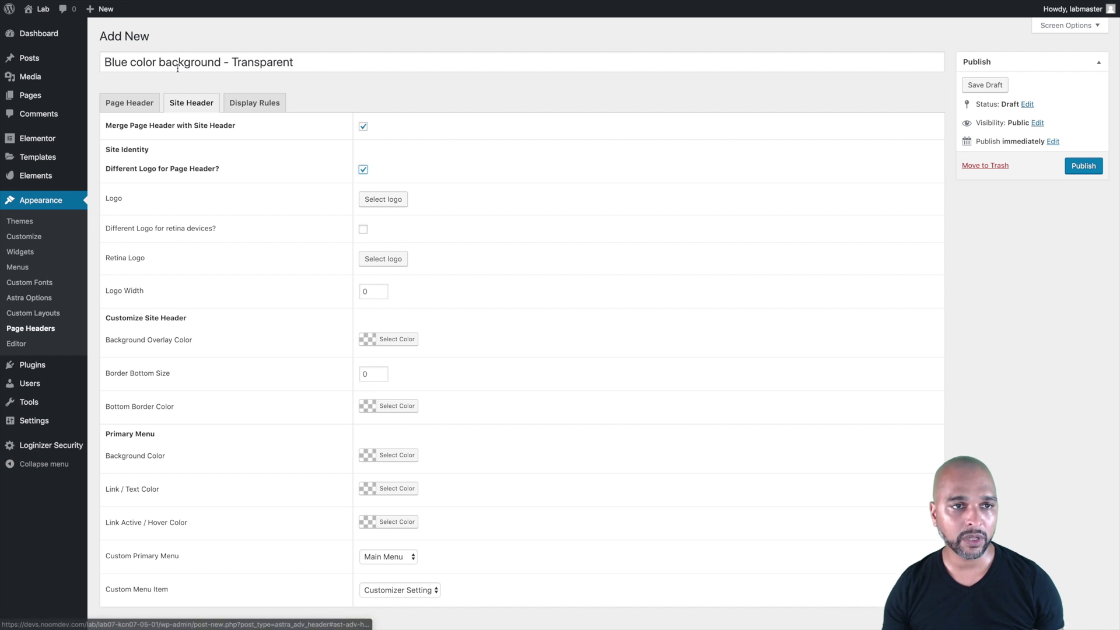
click(391, 201)
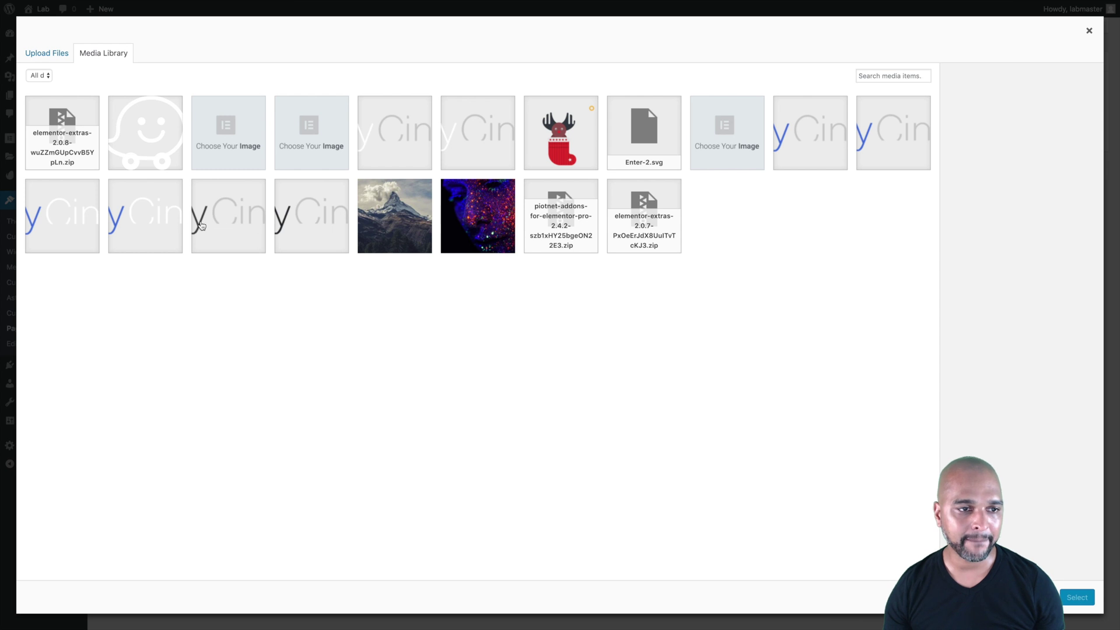
click(387, 133)
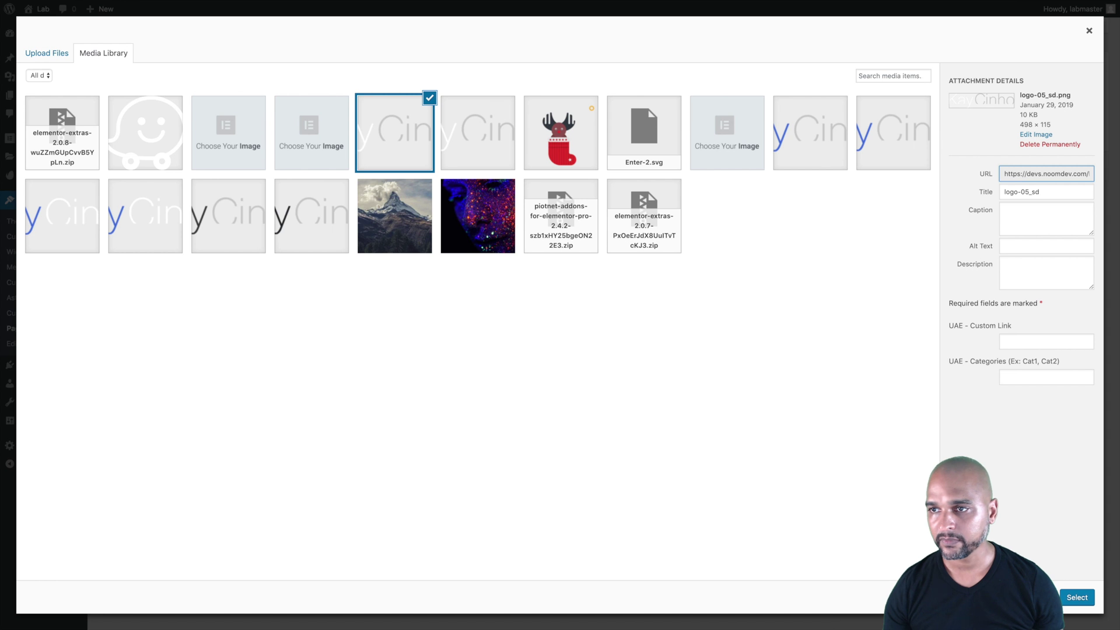
click(1069, 592)
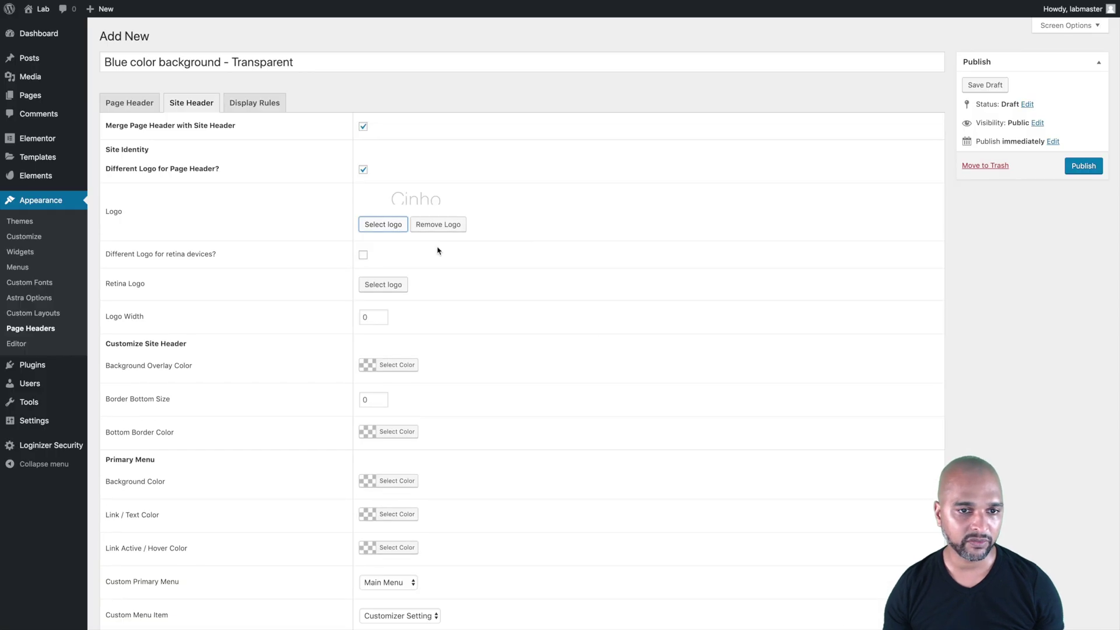
Enable a different logo for retina devices using logo-05_retina.png, and set the logo width to 160.
click(362, 256)
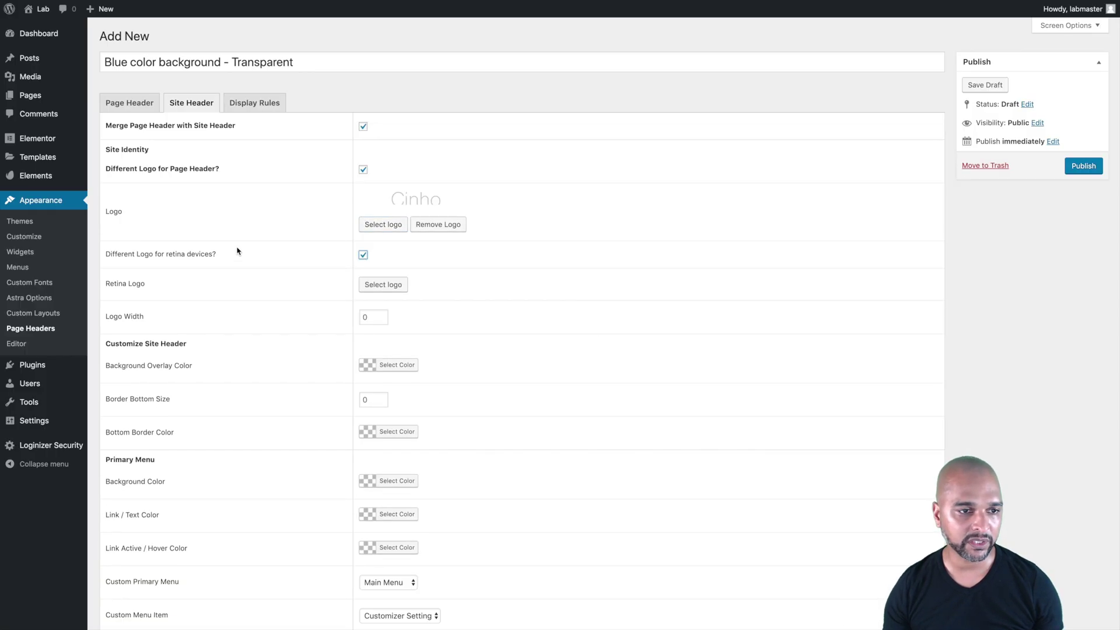
click(392, 286)
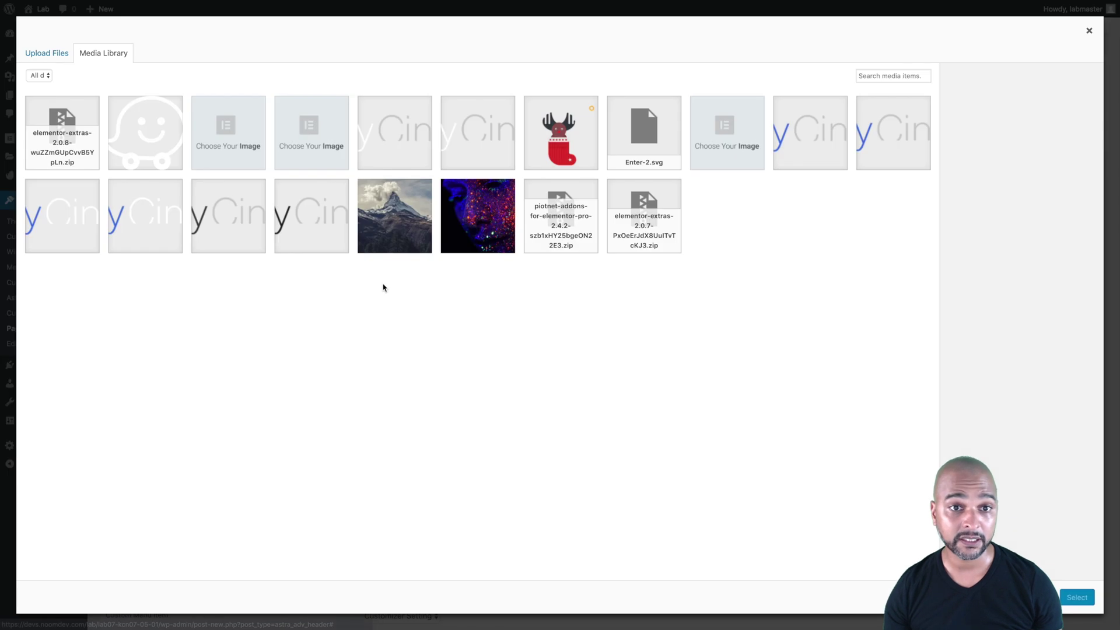
click(478, 136)
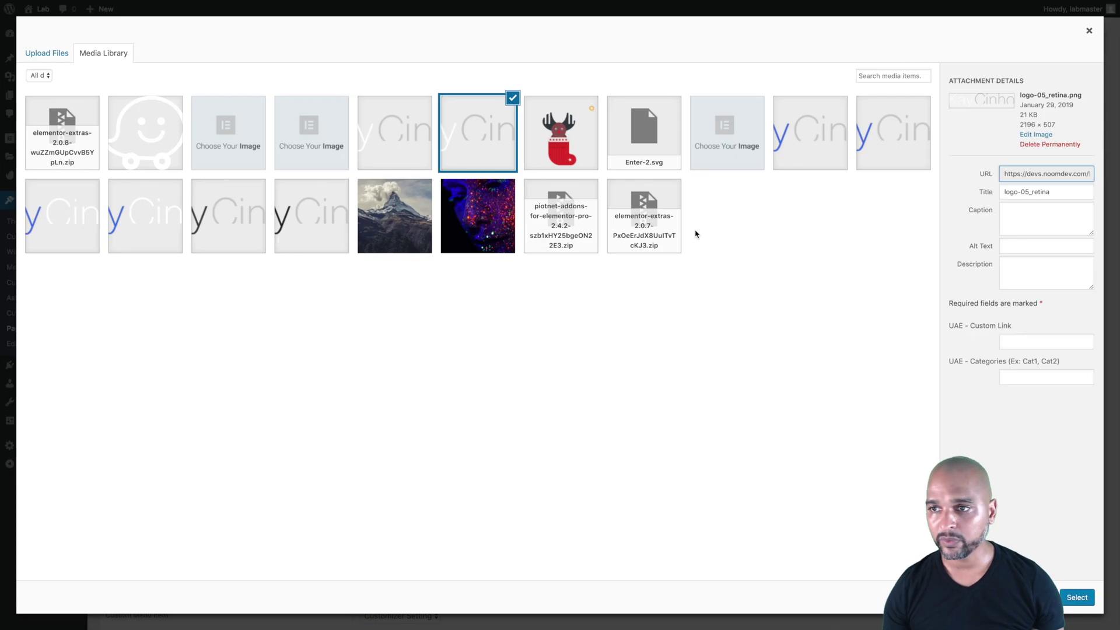
drag(1051, 97, 1063, 97)
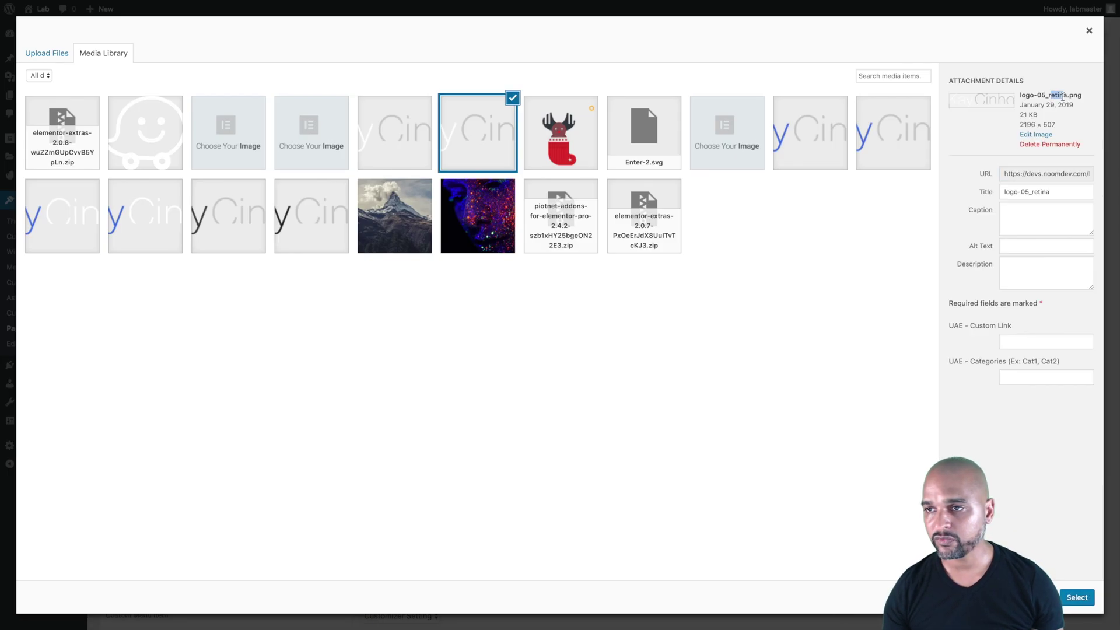
click(1074, 599)
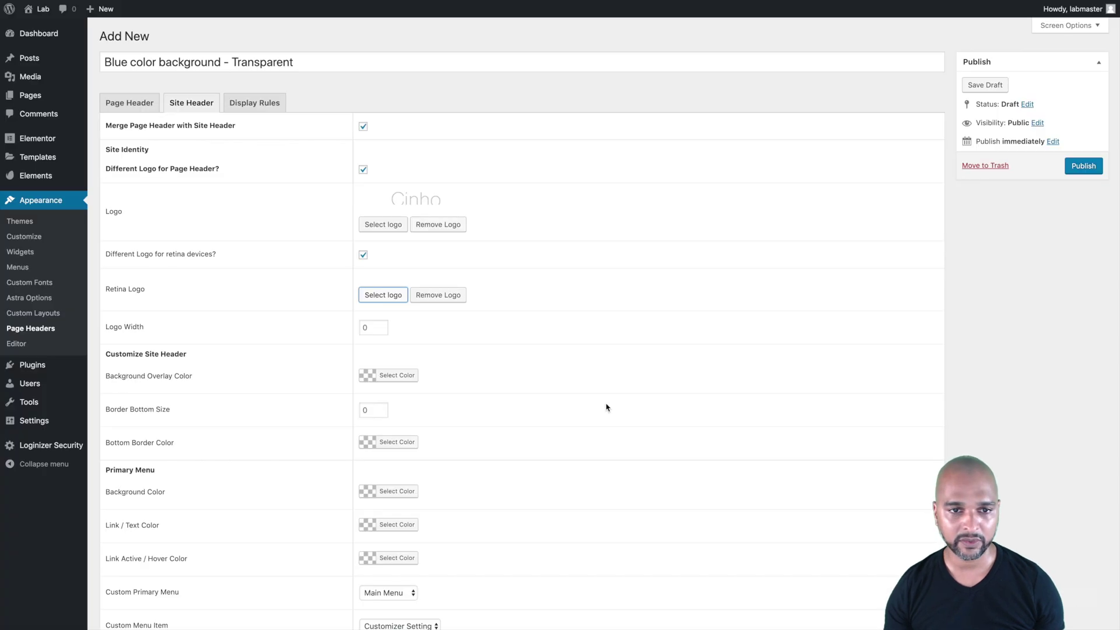
click(361, 330)
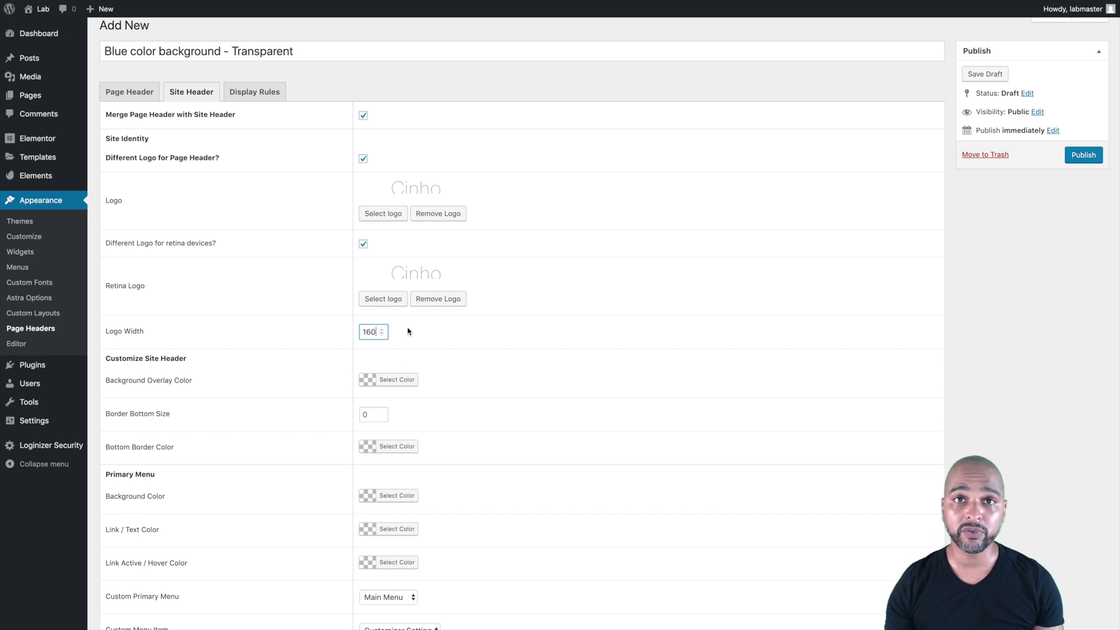
Reduce the site header's background overlay color to full transparency and publish the page header.
scroll(402, 338, down, 2)
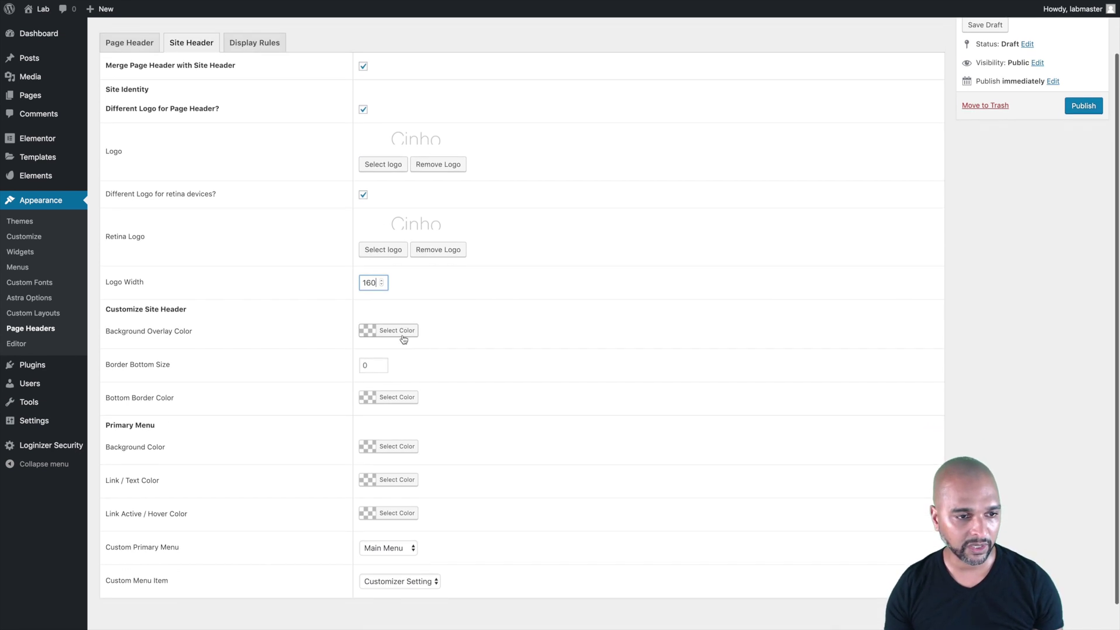
scroll(298, 355, down, 1)
click(385, 303)
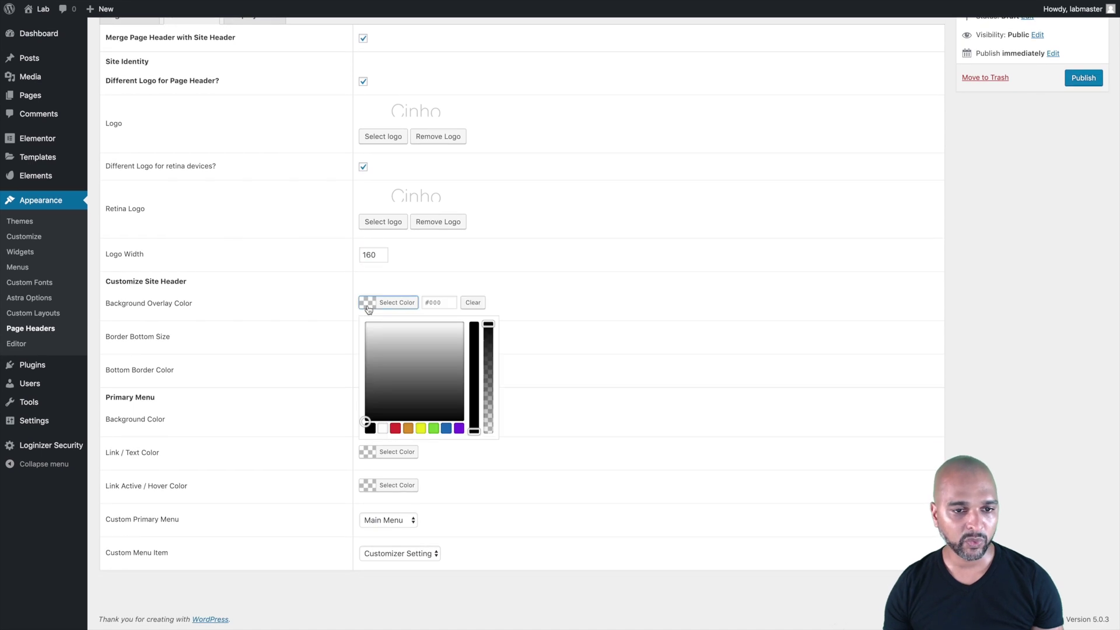
drag(488, 325, 487, 446)
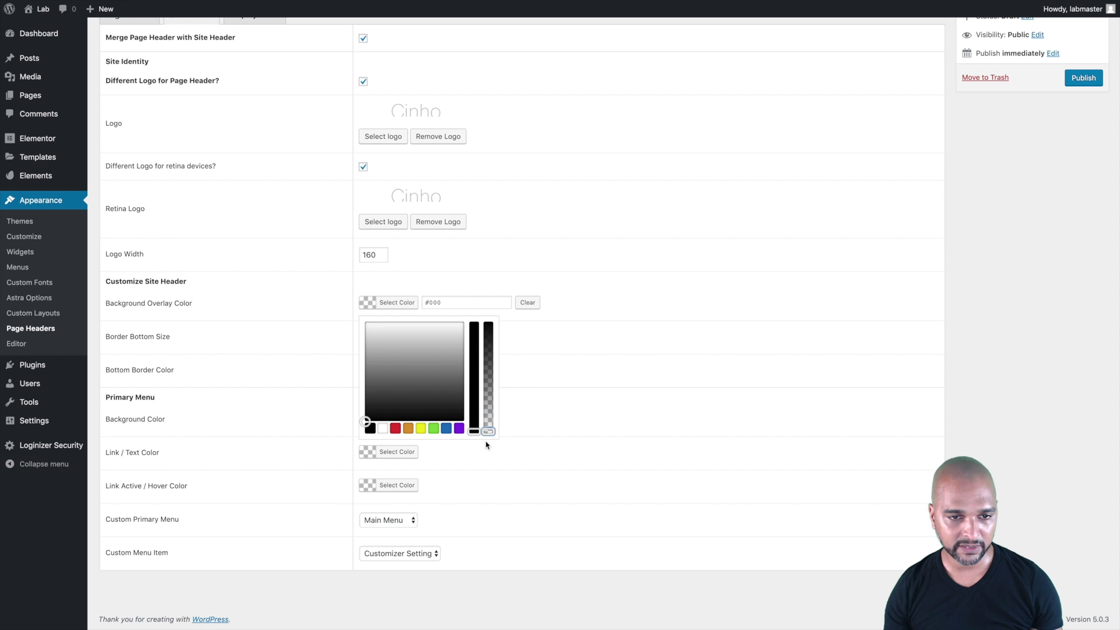
click(563, 339)
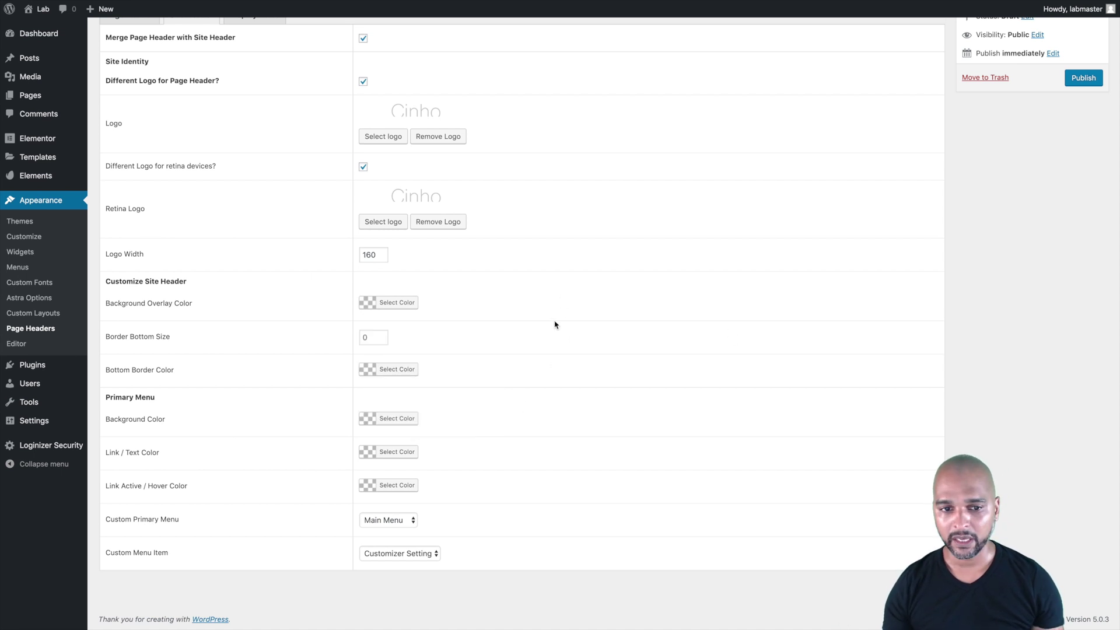
click(1074, 80)
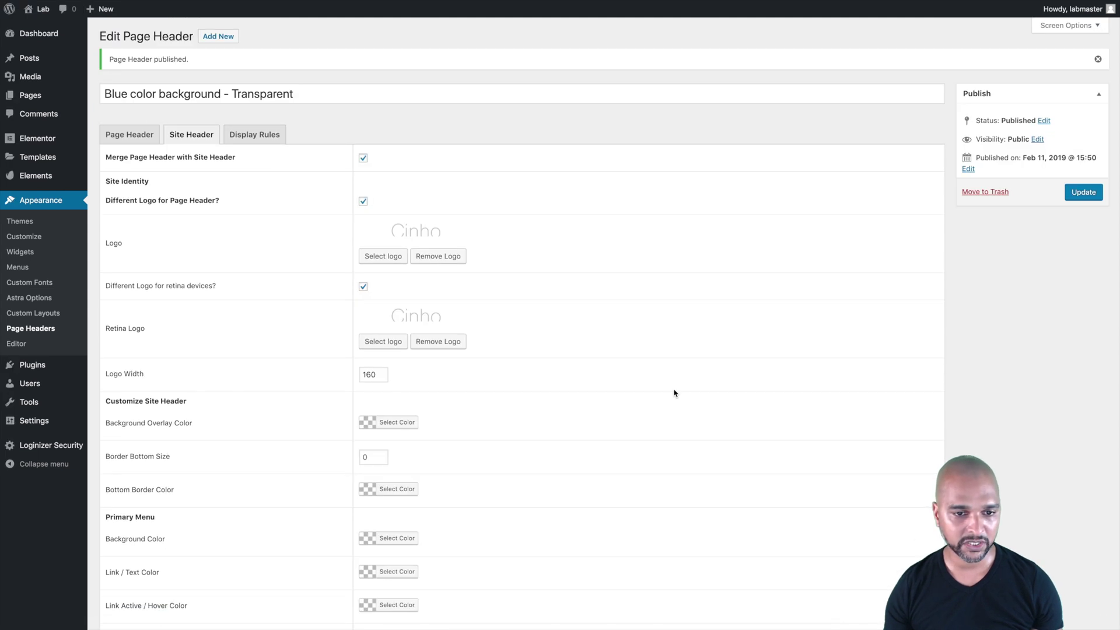
Lower the background overlay color's opacity to fully transparent again and update the published page header.
scroll(675, 393, down, 3)
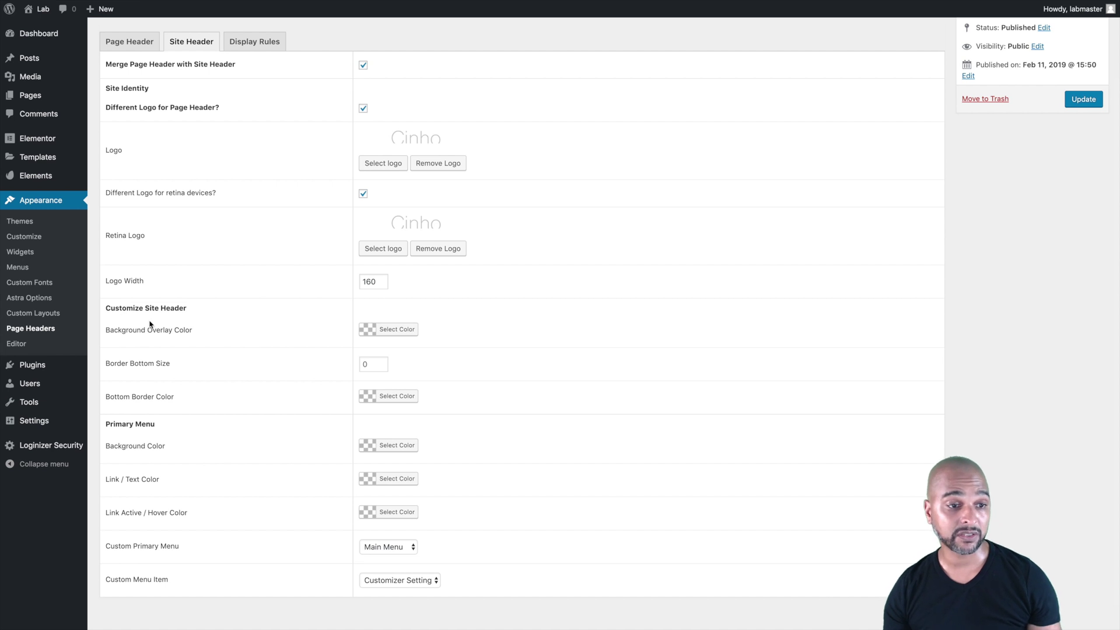
click(367, 332)
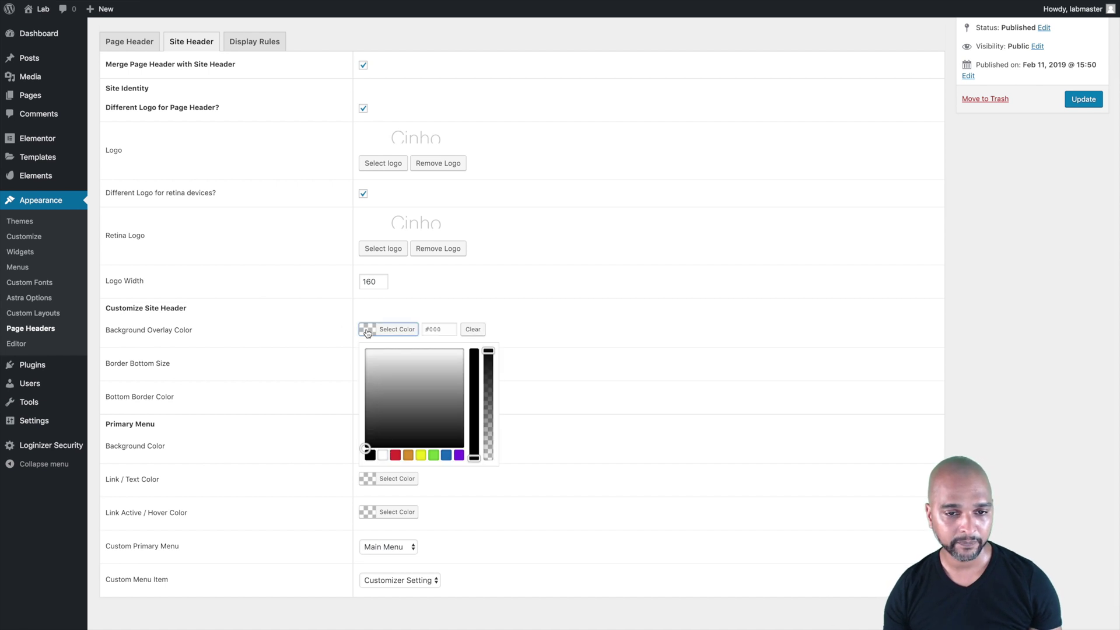
drag(487, 351, 484, 479)
click(485, 481)
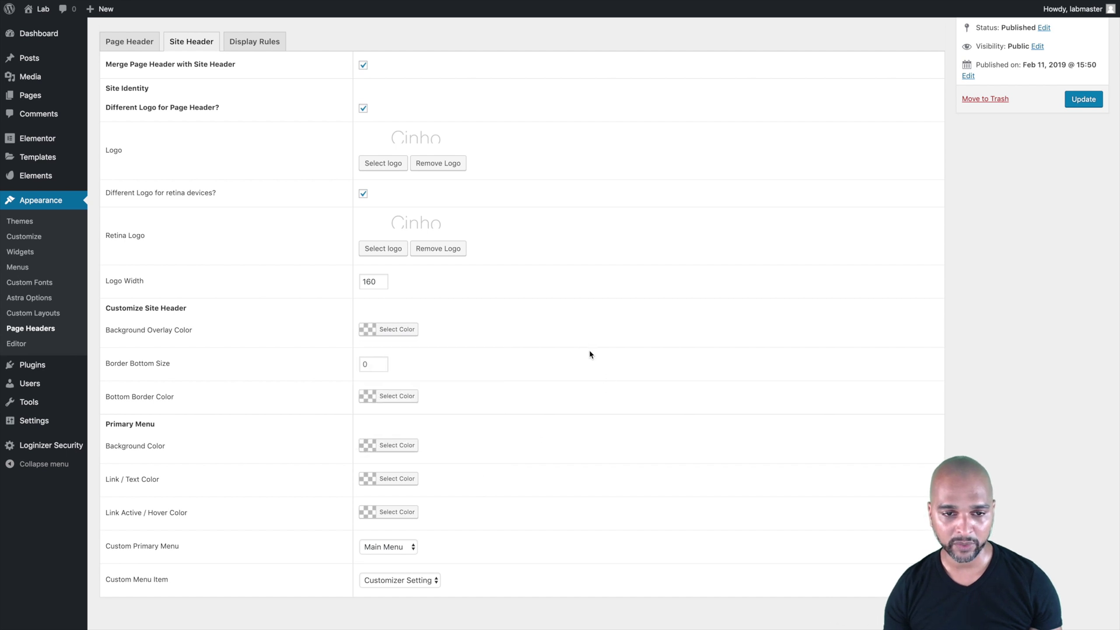
click(1072, 103)
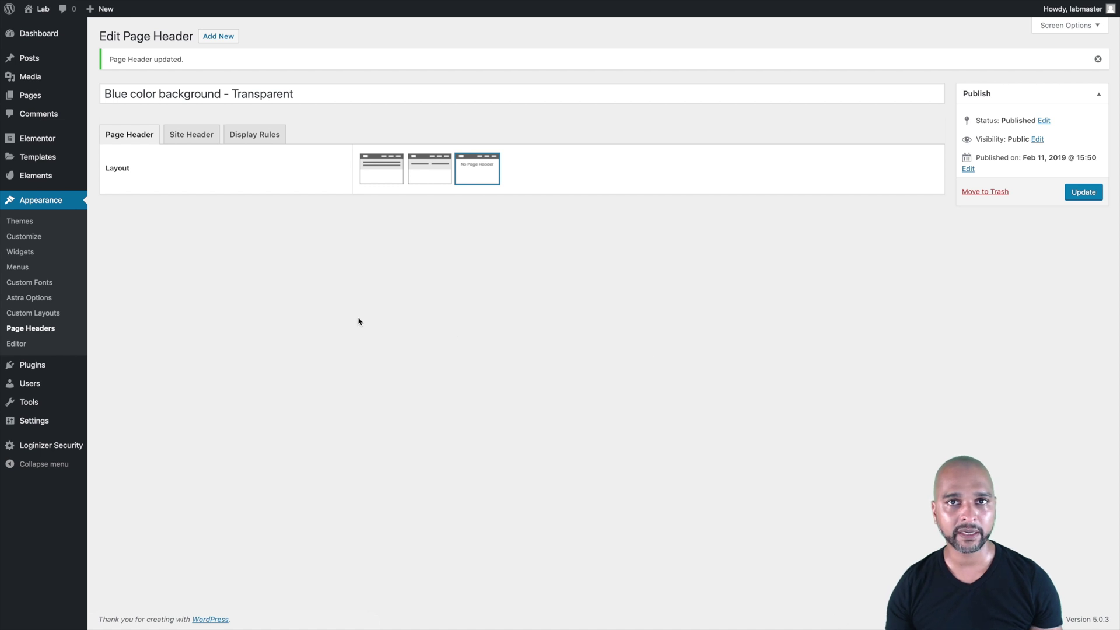
Review the Display On location options in the page header's display rules.
click(248, 142)
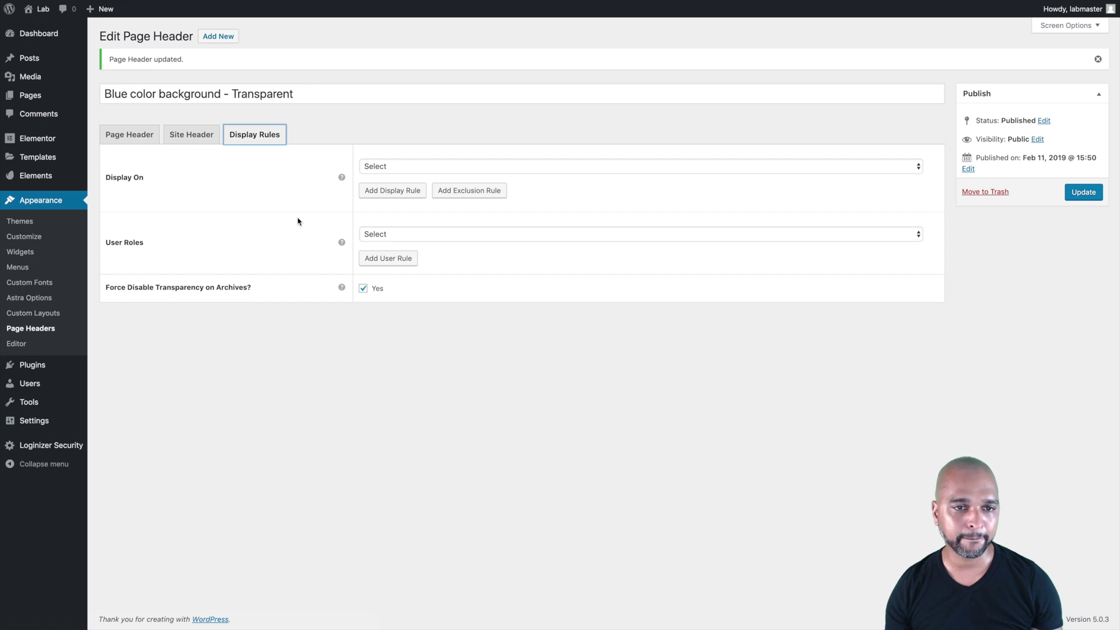
click(383, 166)
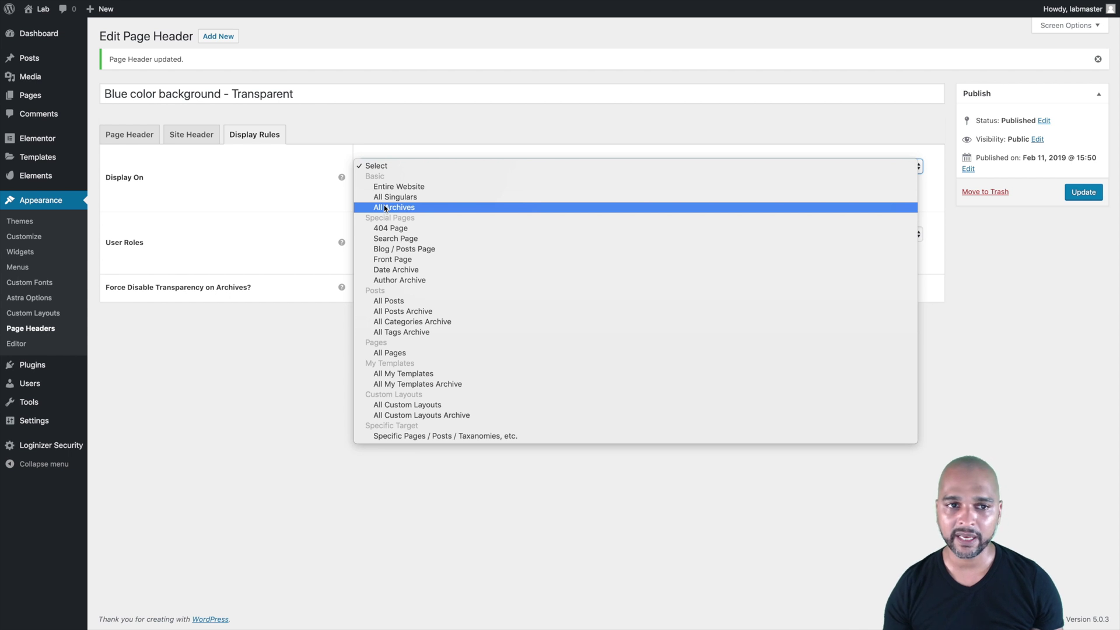
click(337, 125)
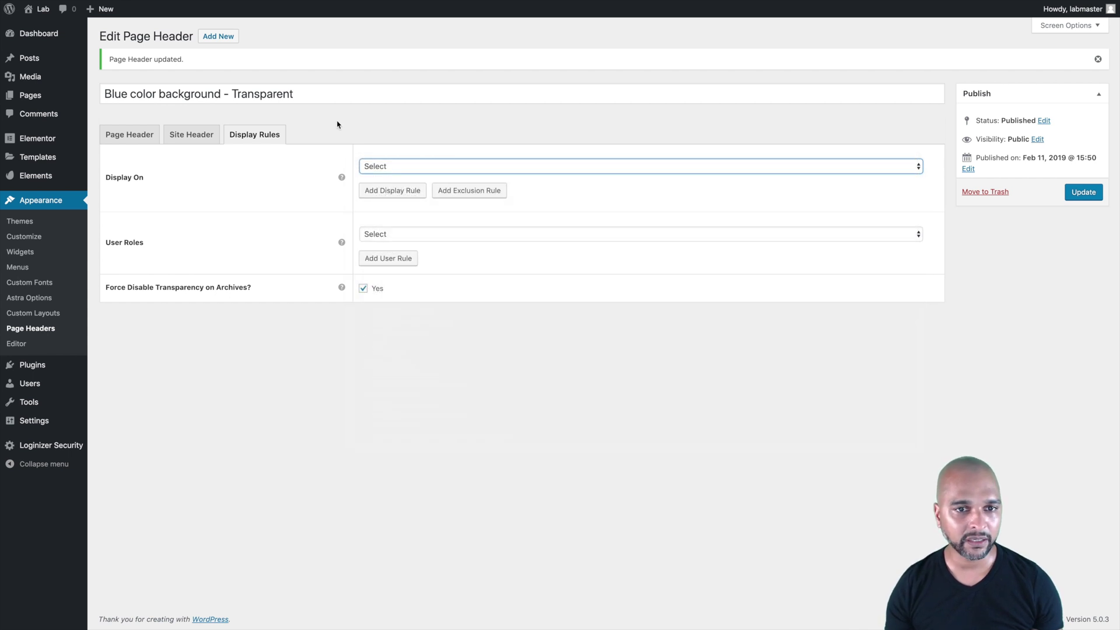
Review the User Roles options in the display rules and update the blue color background page header.
click(374, 236)
click(258, 234)
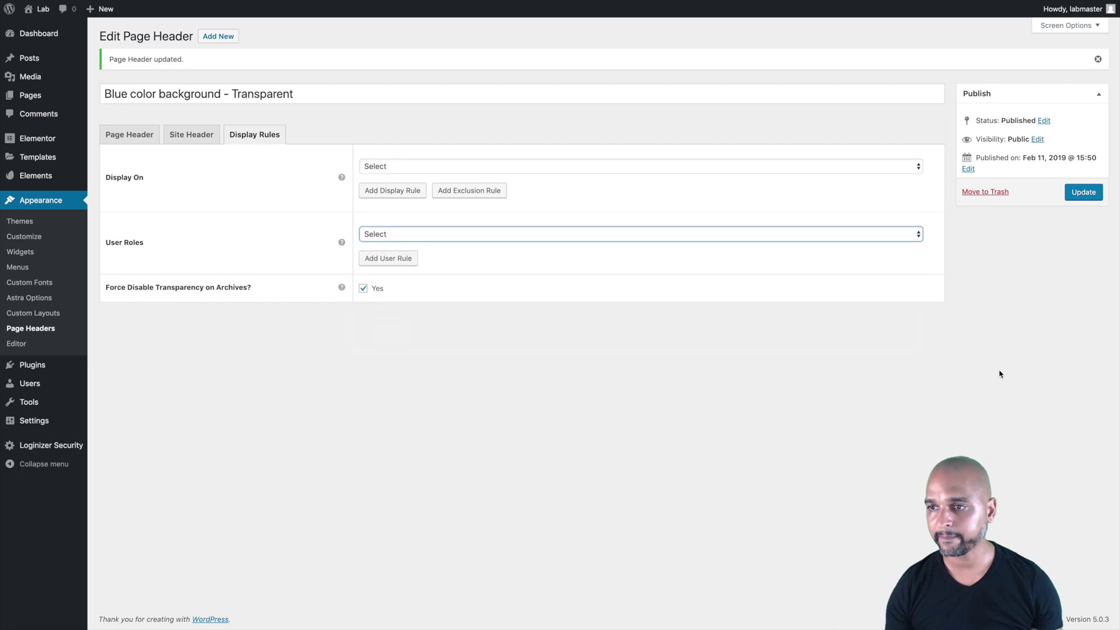
click(1075, 193)
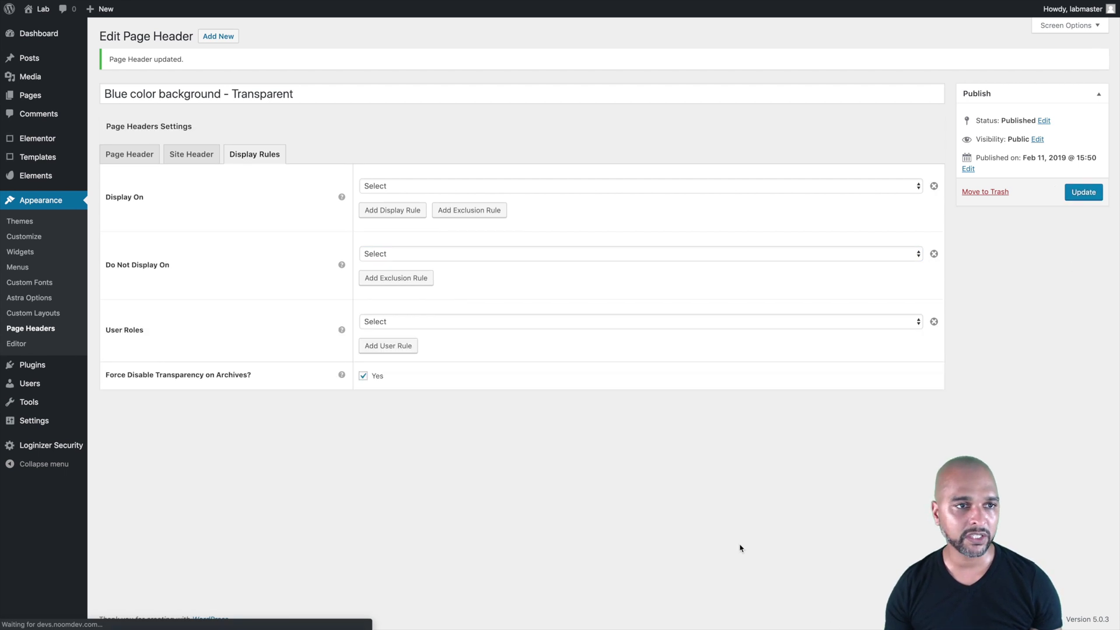
Copy the title of the current page header and paste it as the title of a new page header.
click(156, 94)
key(ctrl+a)
key(ctrl+c)
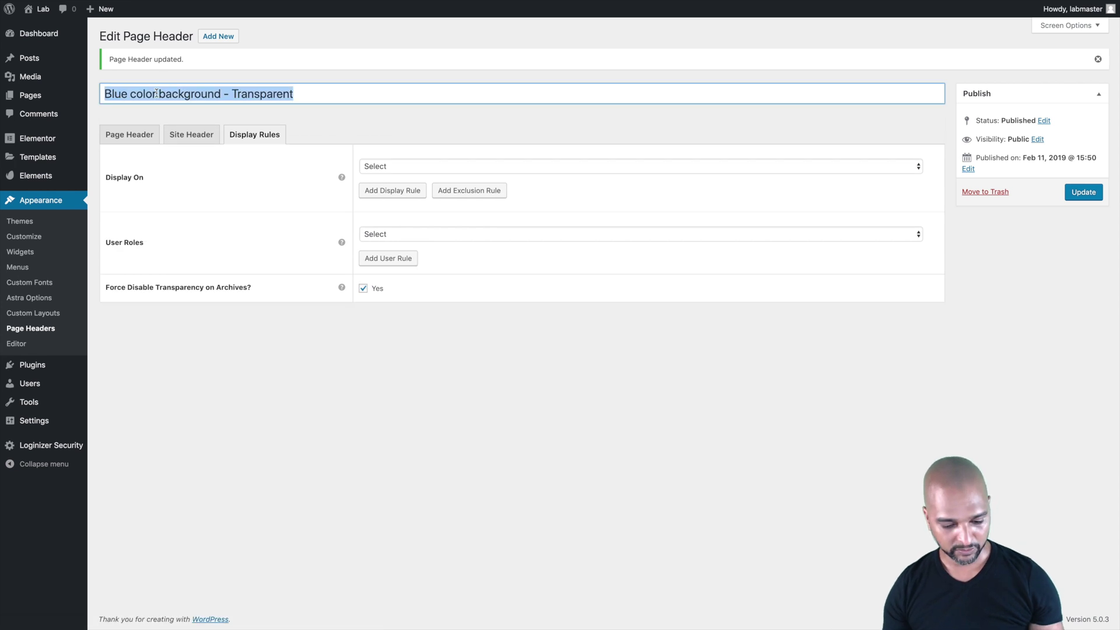
click(191, 462)
click(223, 39)
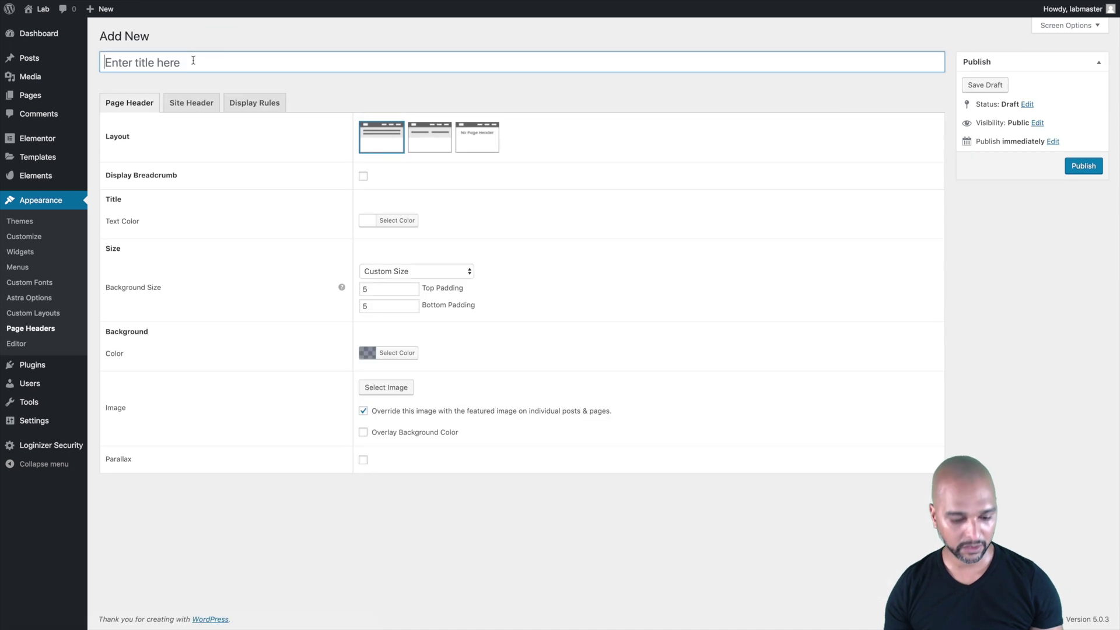
click(193, 61)
key(ctrl+v)
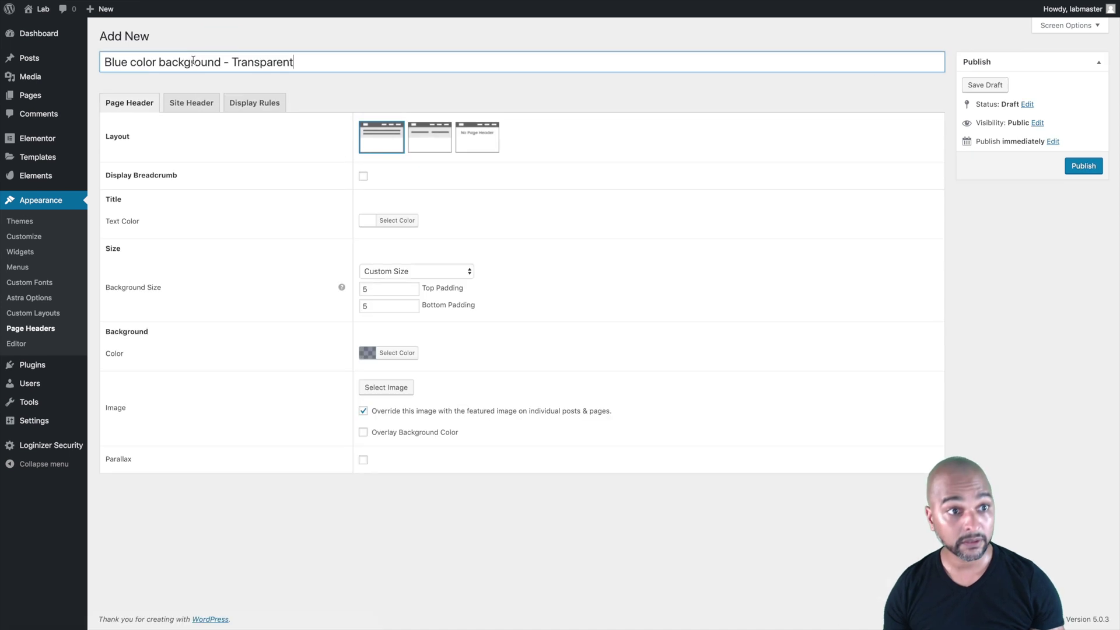
Change the new page header's title to "Other than blue background - Transparent".
double_click(113, 61)
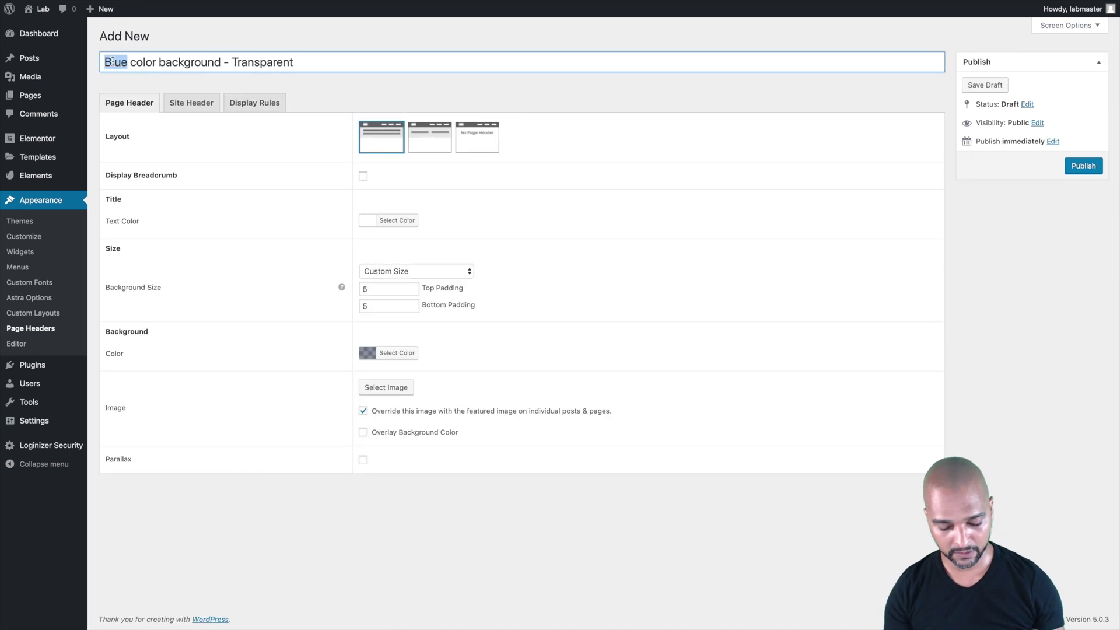
text(Other)
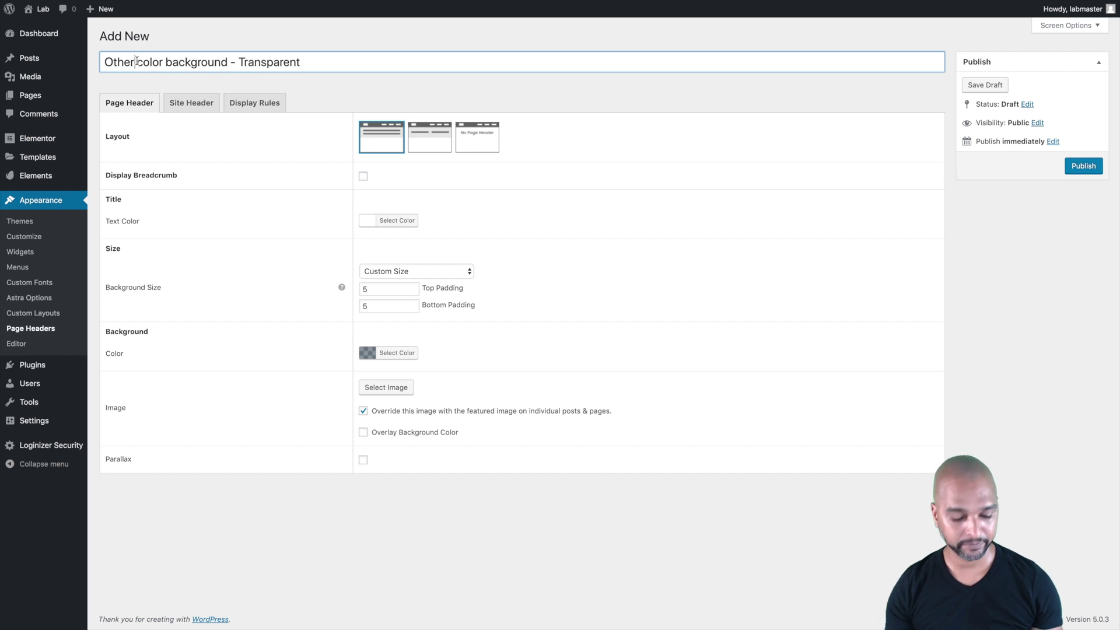
text( than blue)
key(alt+shift+Right)
key(BackSpace)
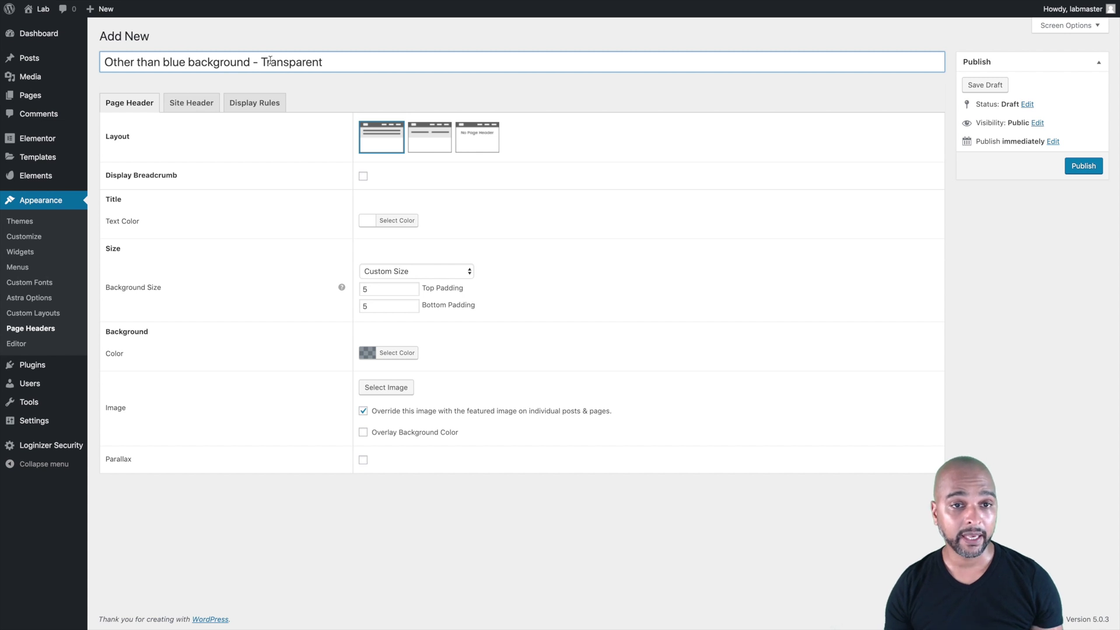
Choose the No Page Header layout and merge the page header with the site header.
click(477, 137)
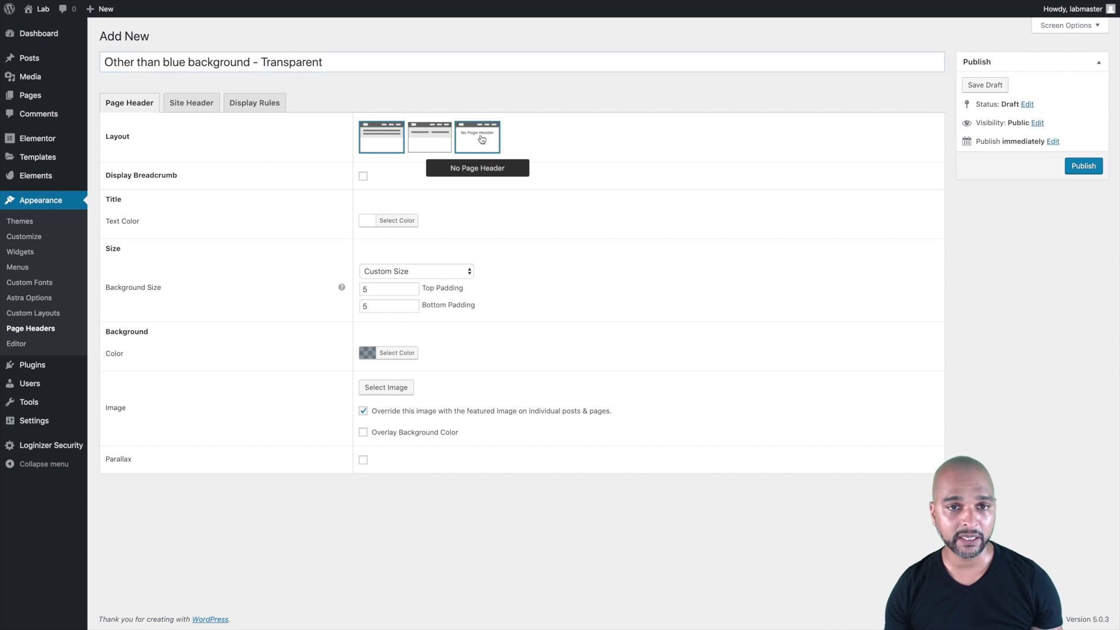
click(193, 104)
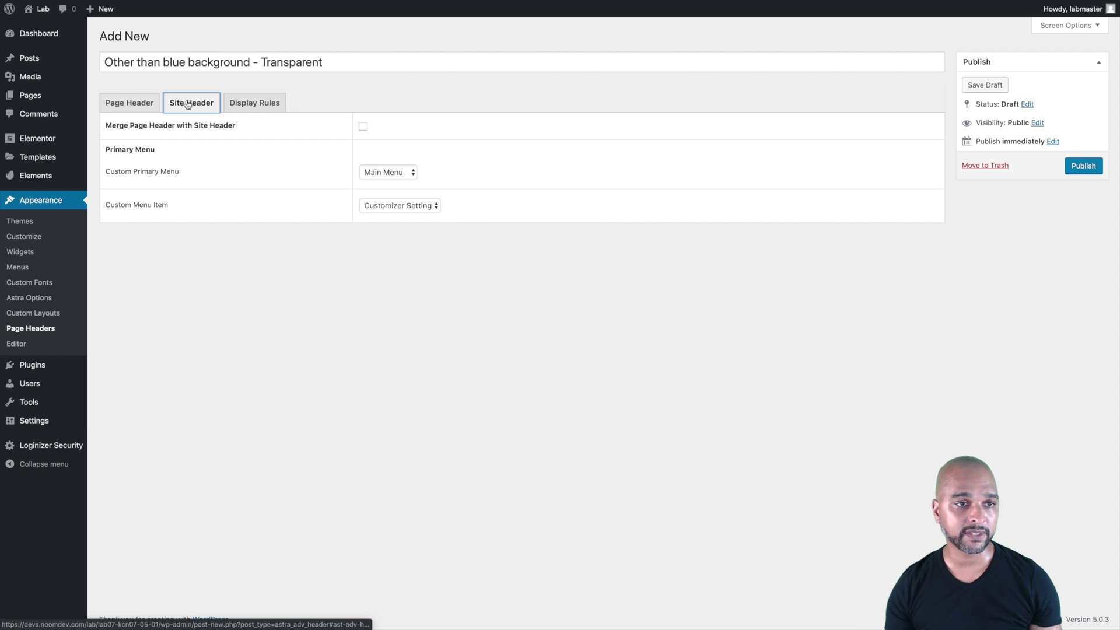
click(361, 127)
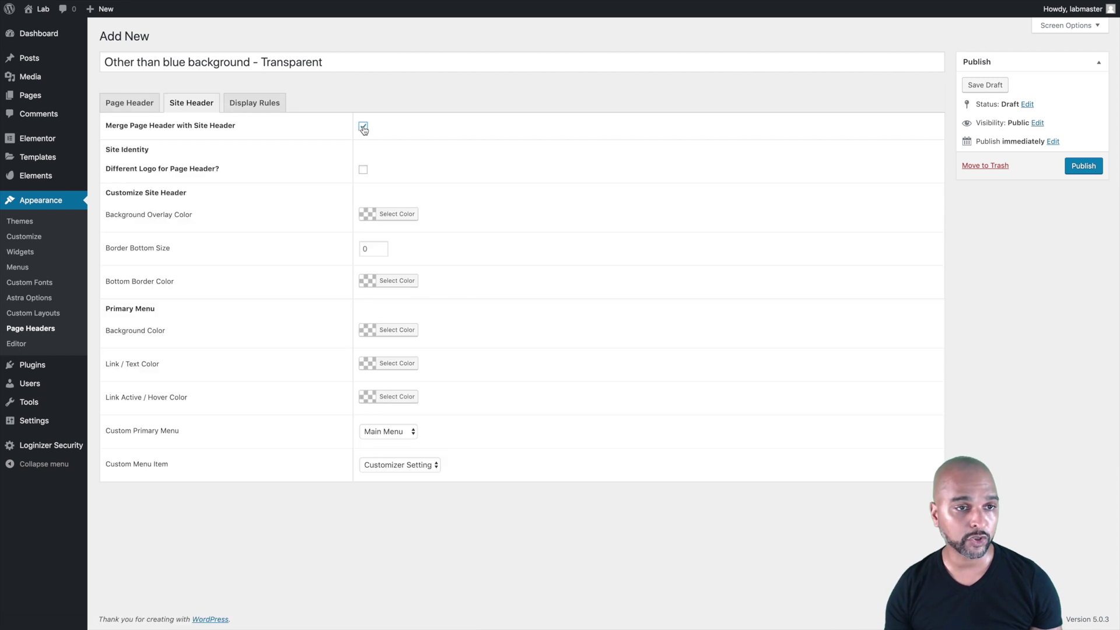
Enable a different logo for the page header and assign logo-03_sd.png from the media library.
click(363, 169)
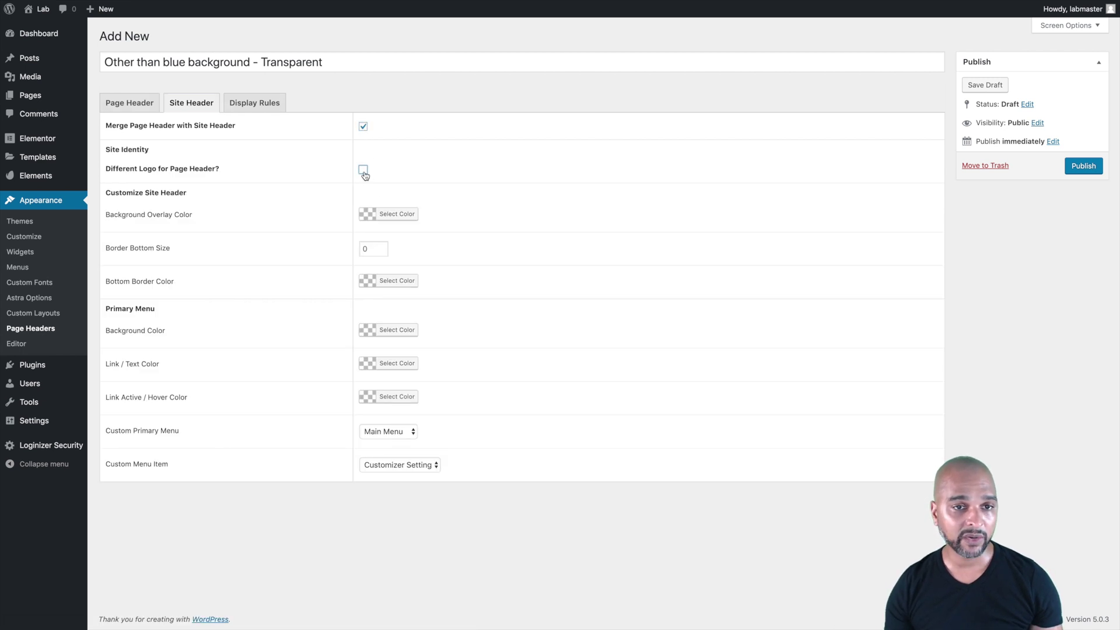
click(378, 204)
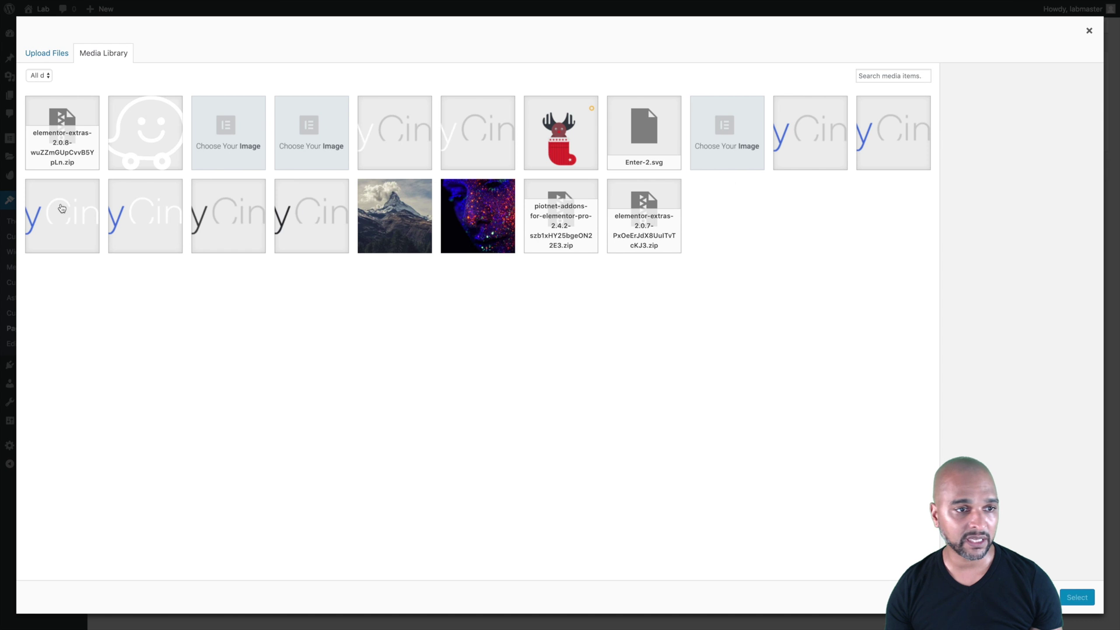
click(46, 224)
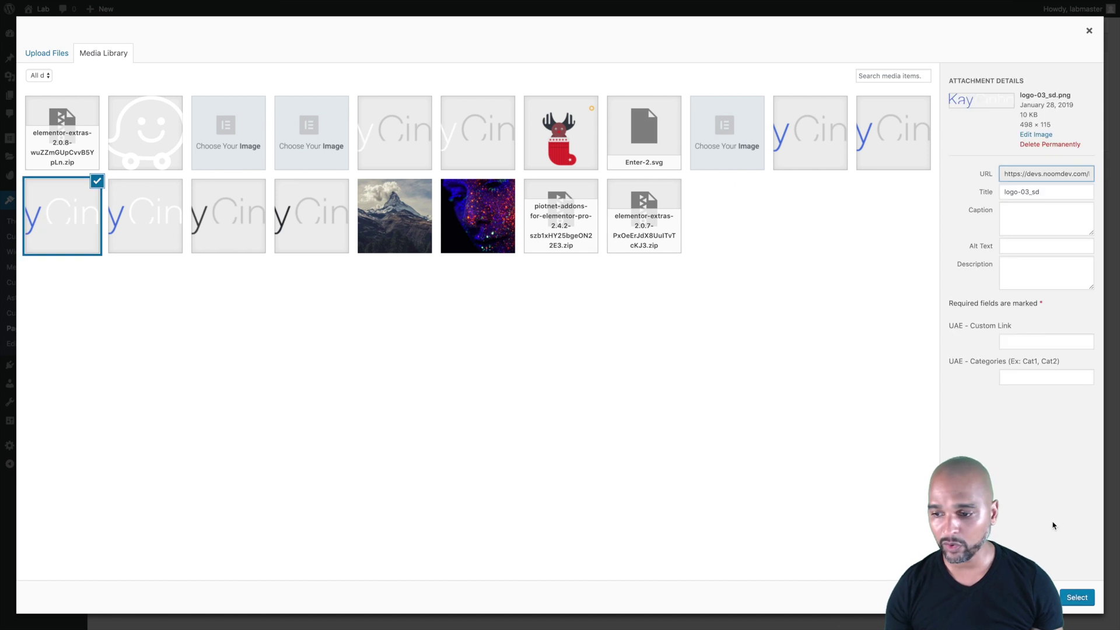
click(1078, 599)
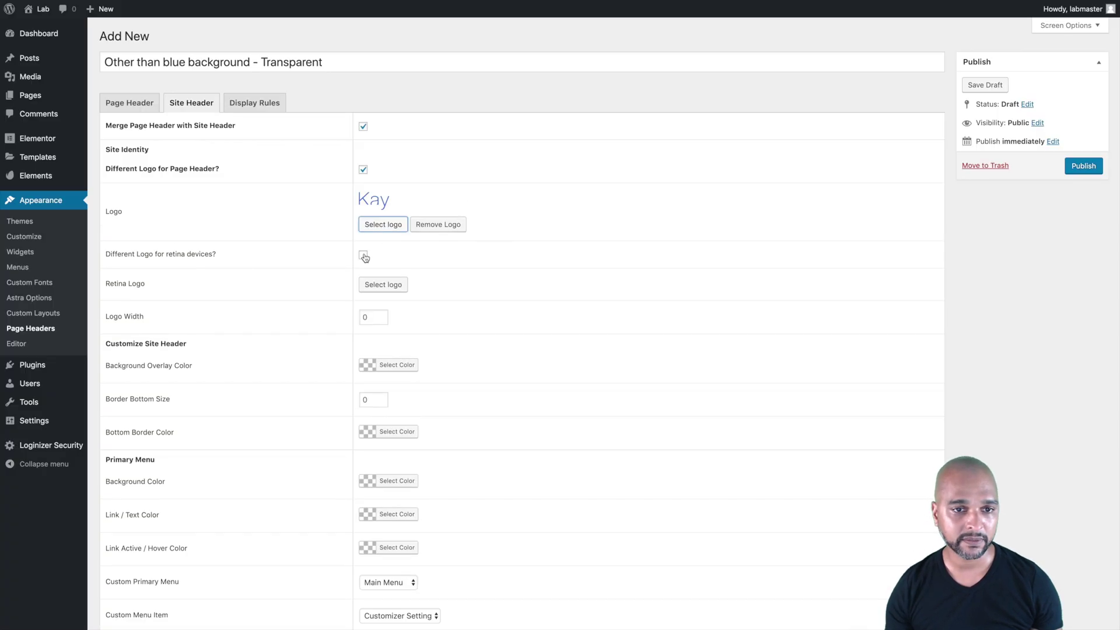
click(106, 61)
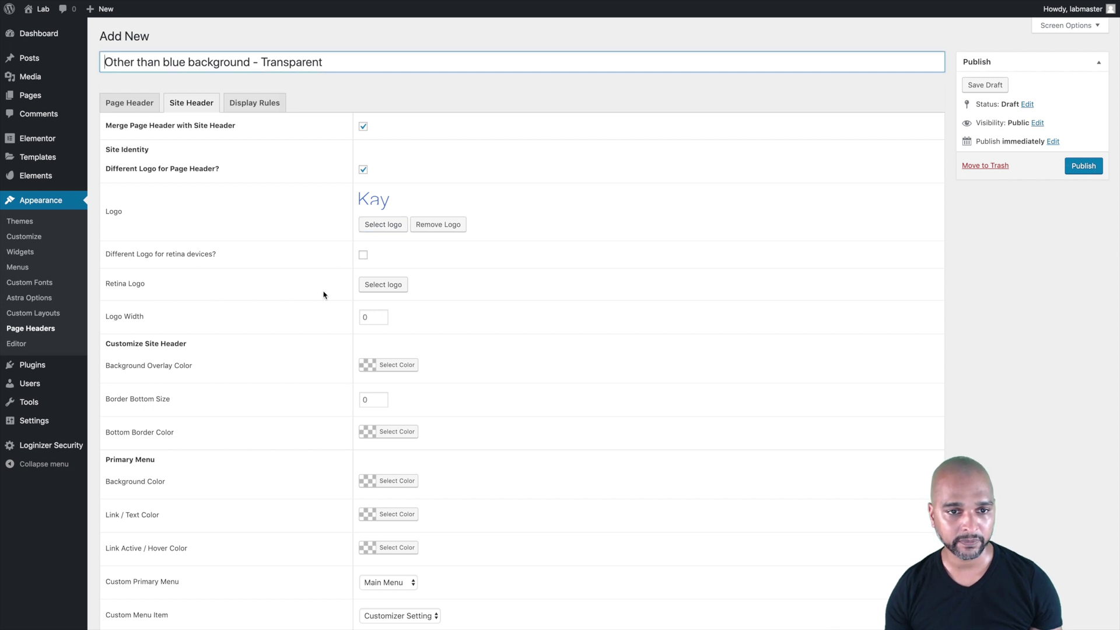
Enable a different logo for retina devices using the blue and white logo's retina version, and set the logo width to 160.
click(363, 255)
click(376, 285)
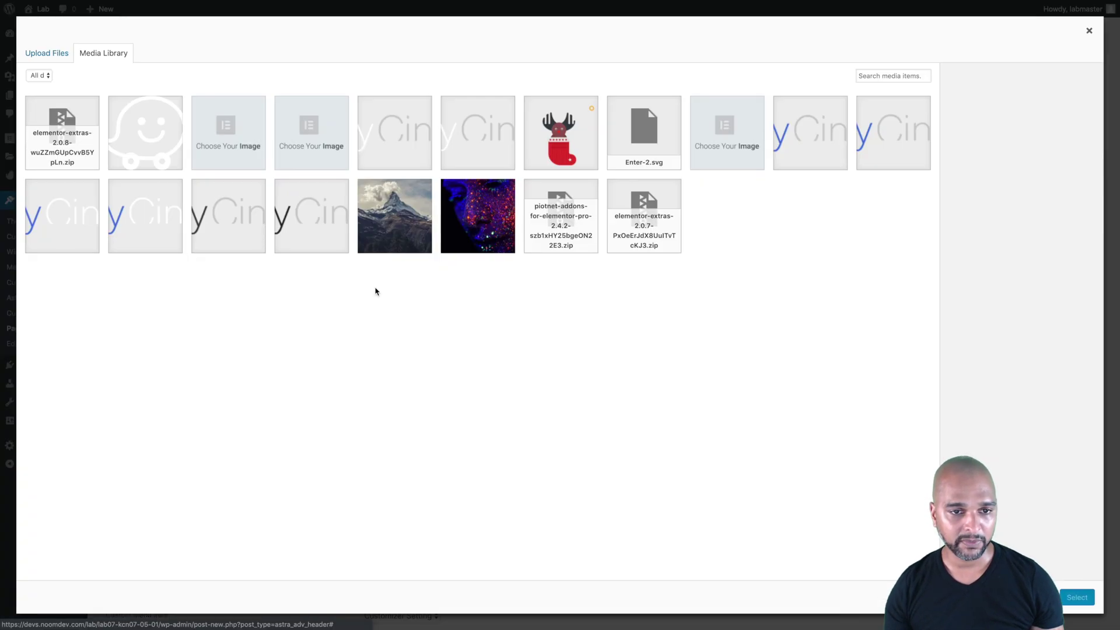
click(119, 221)
click(1078, 597)
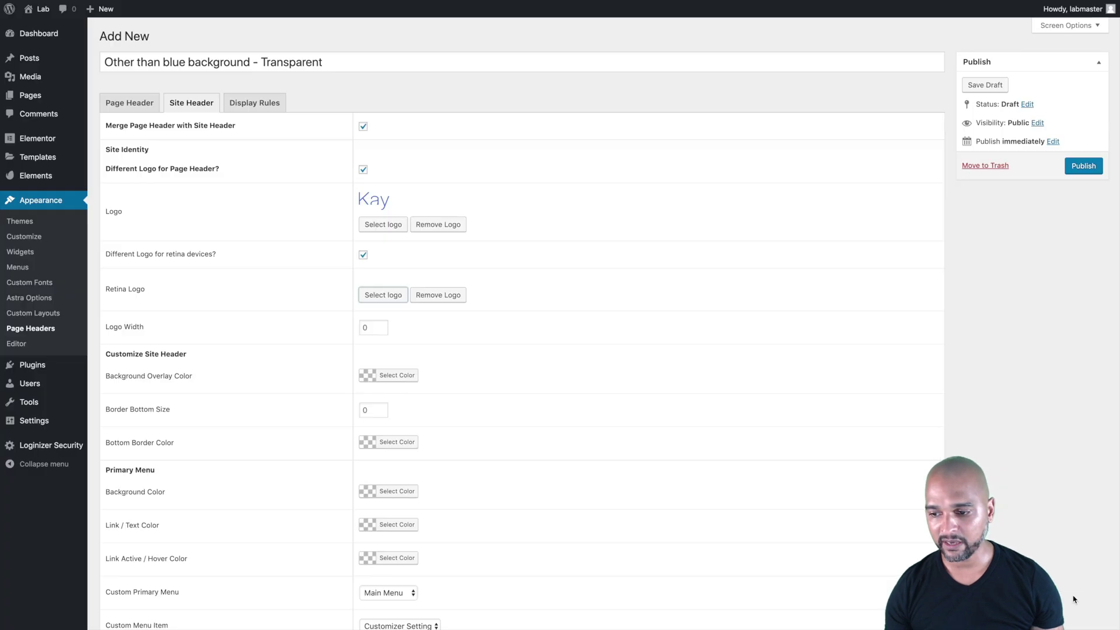
click(364, 344)
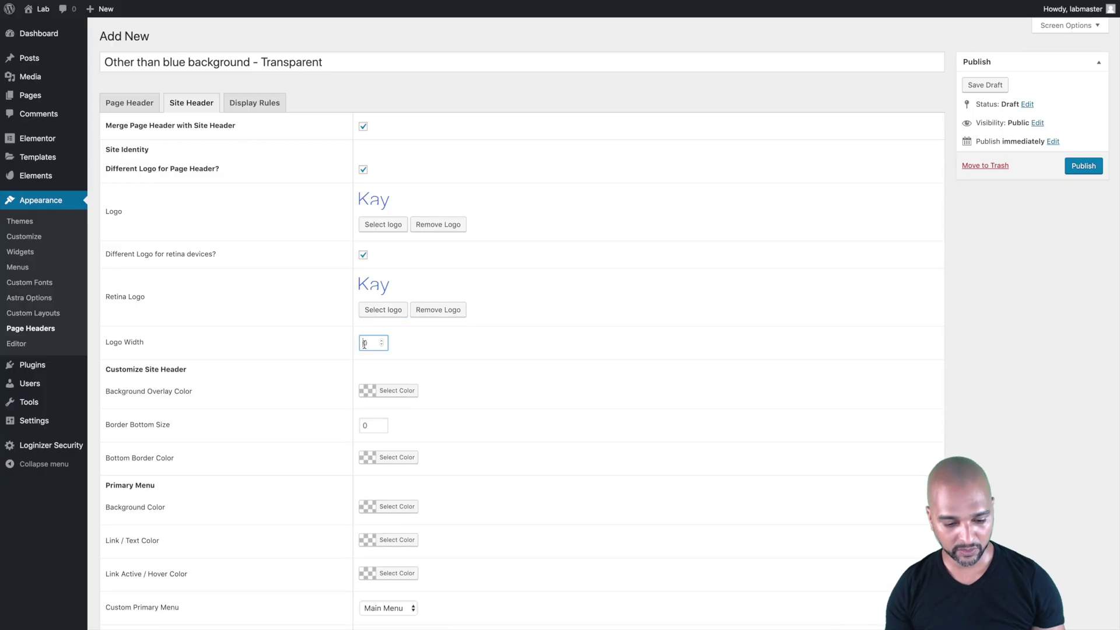
Reduce the site header's background overlay color to full transparency and publish the "Other than blue background" page header.
click(388, 390)
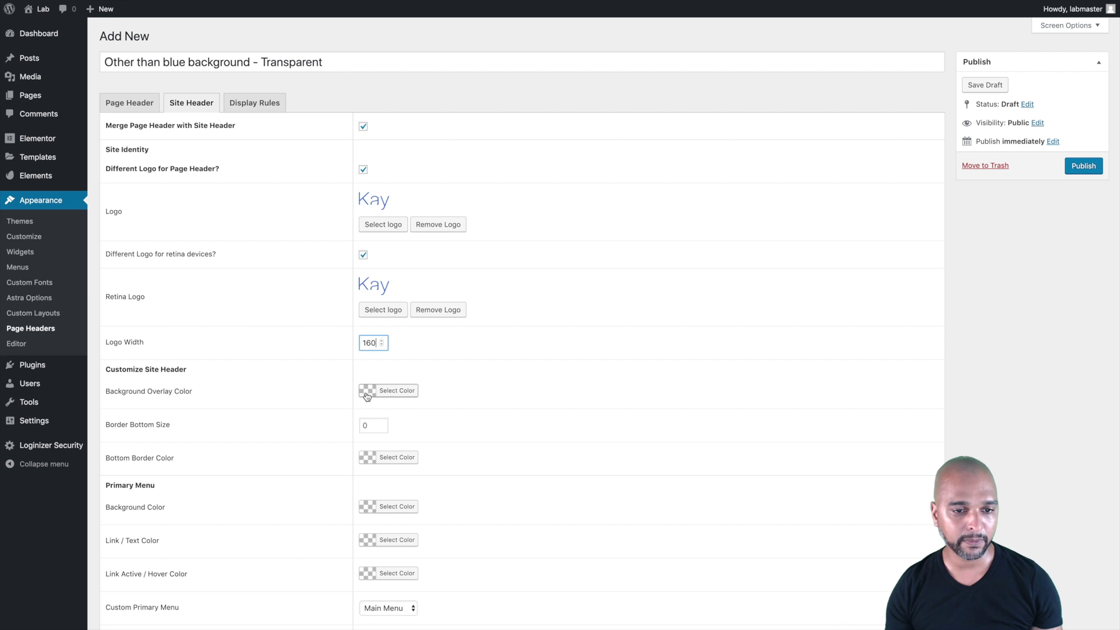
drag(492, 413, 484, 555)
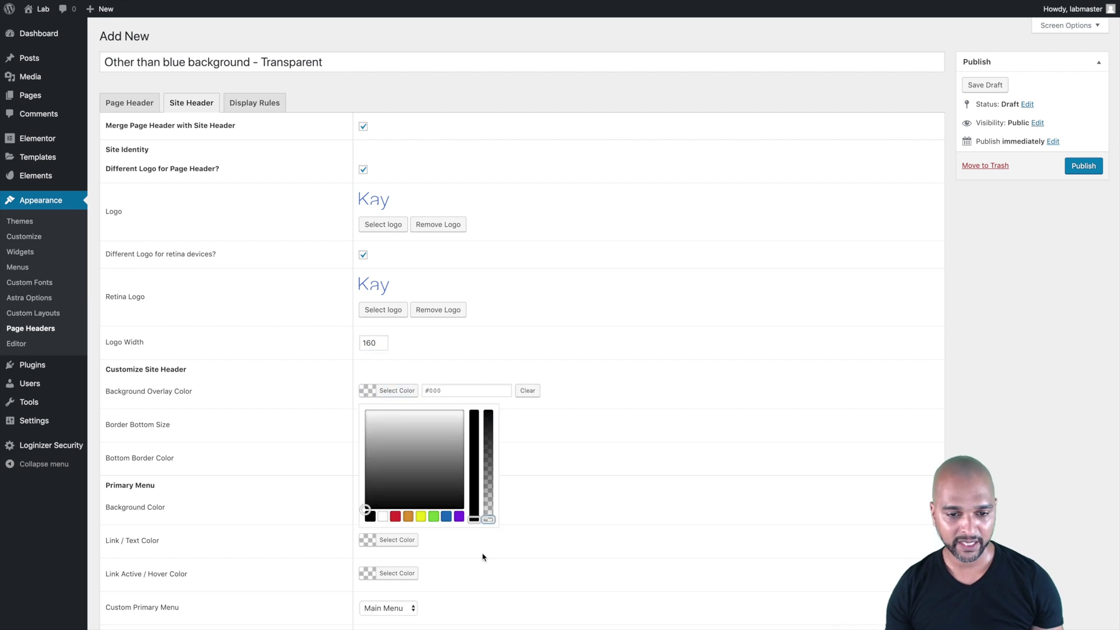
click(484, 555)
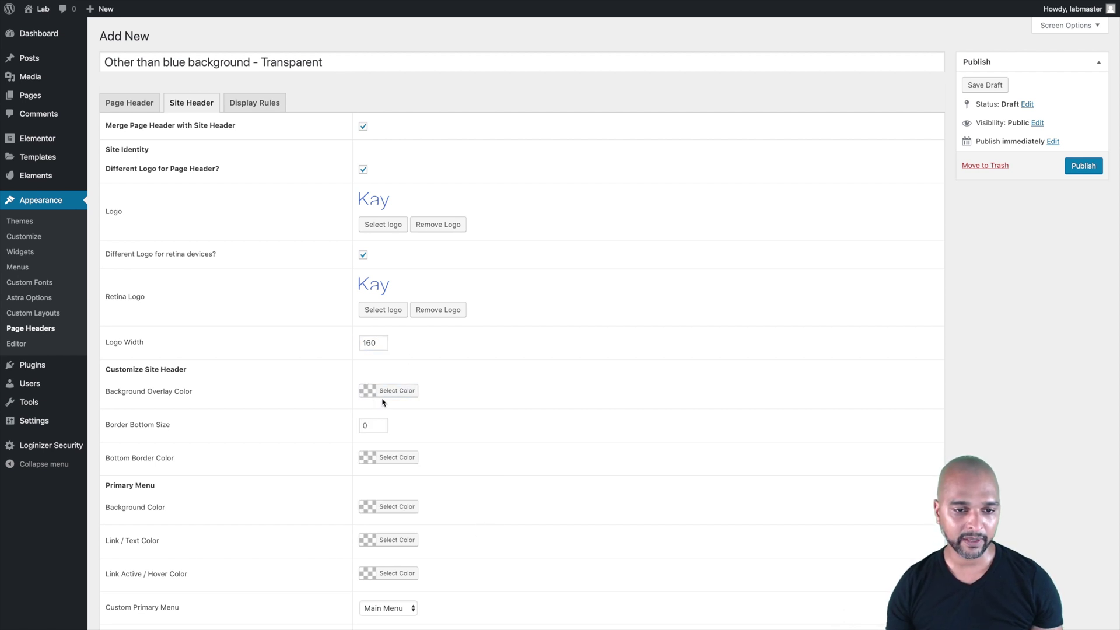
scroll(467, 393, down, 3)
click(389, 302)
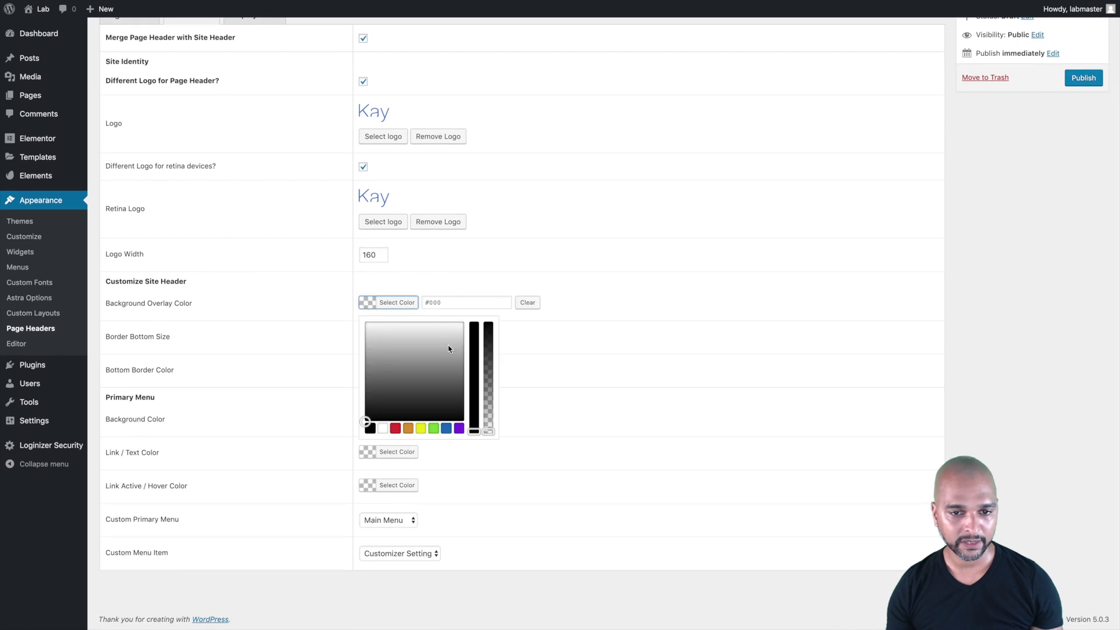
drag(490, 427, 488, 453)
click(553, 353)
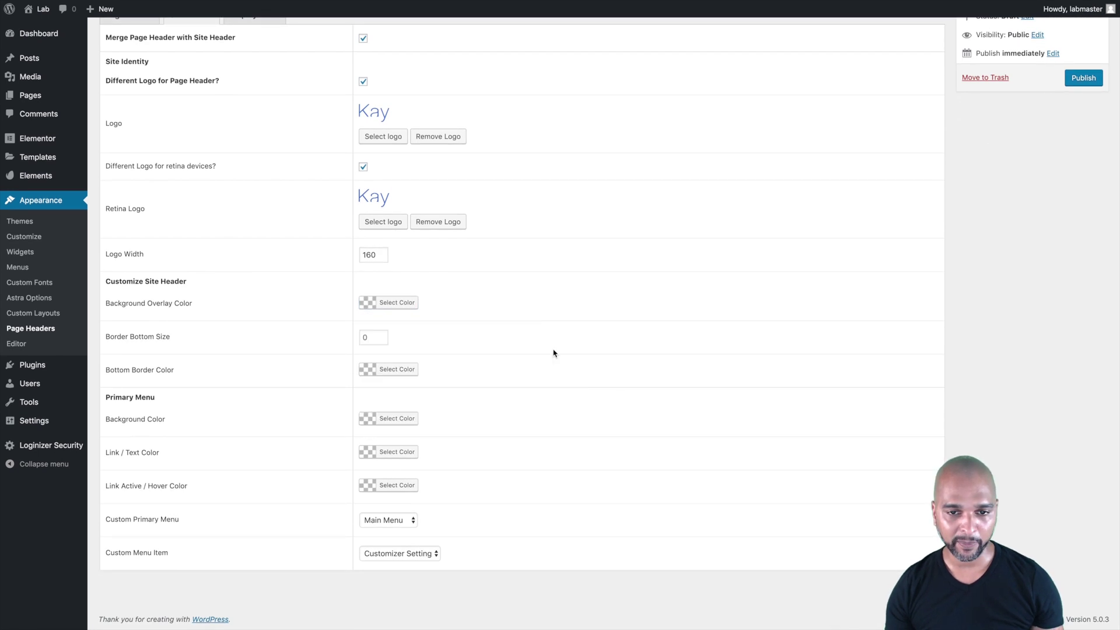
click(1074, 79)
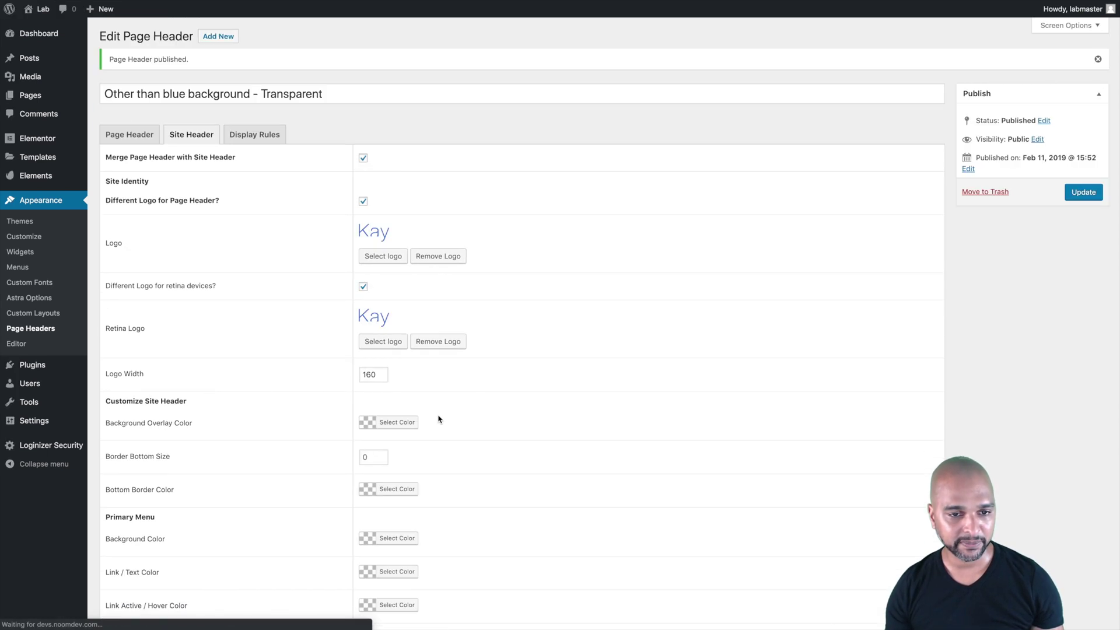
Lower the background overlay color's opacity to fully transparent again and update the "Other than blue background" page header.
scroll(439, 417, down, 3)
click(371, 358)
drag(488, 380, 487, 508)
click(702, 405)
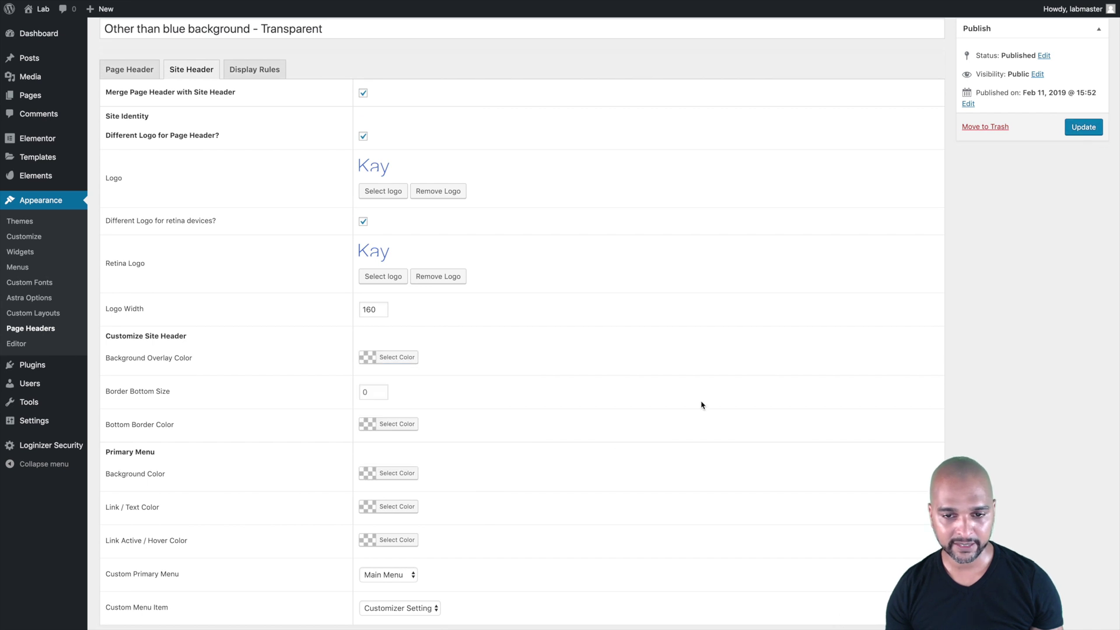
click(1085, 128)
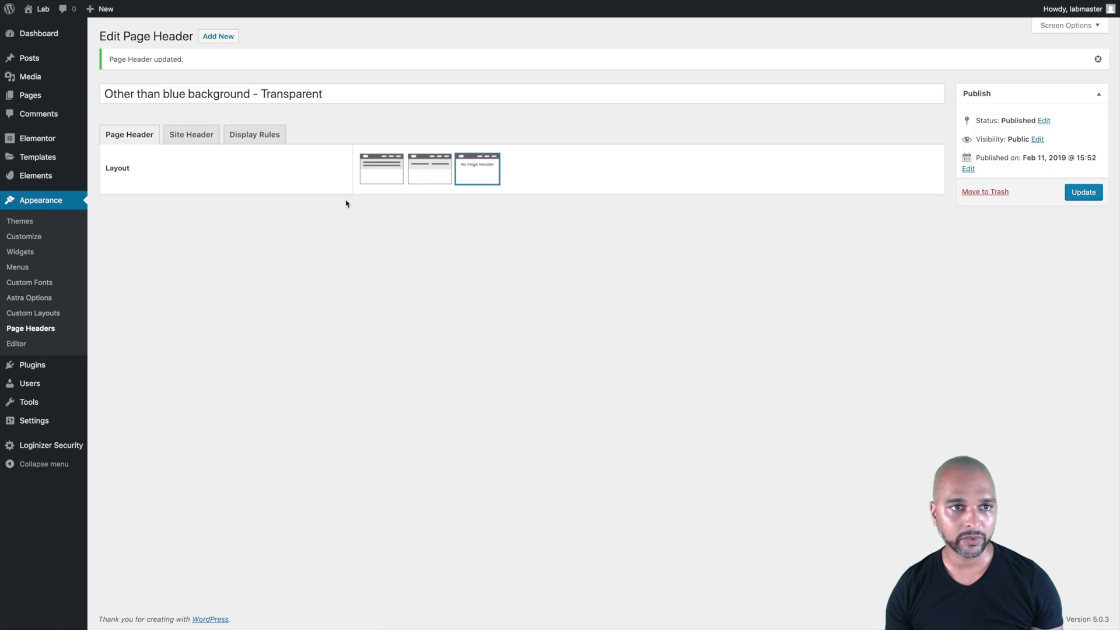
Add another new page header titled "Light color background - Transparent".
click(219, 39)
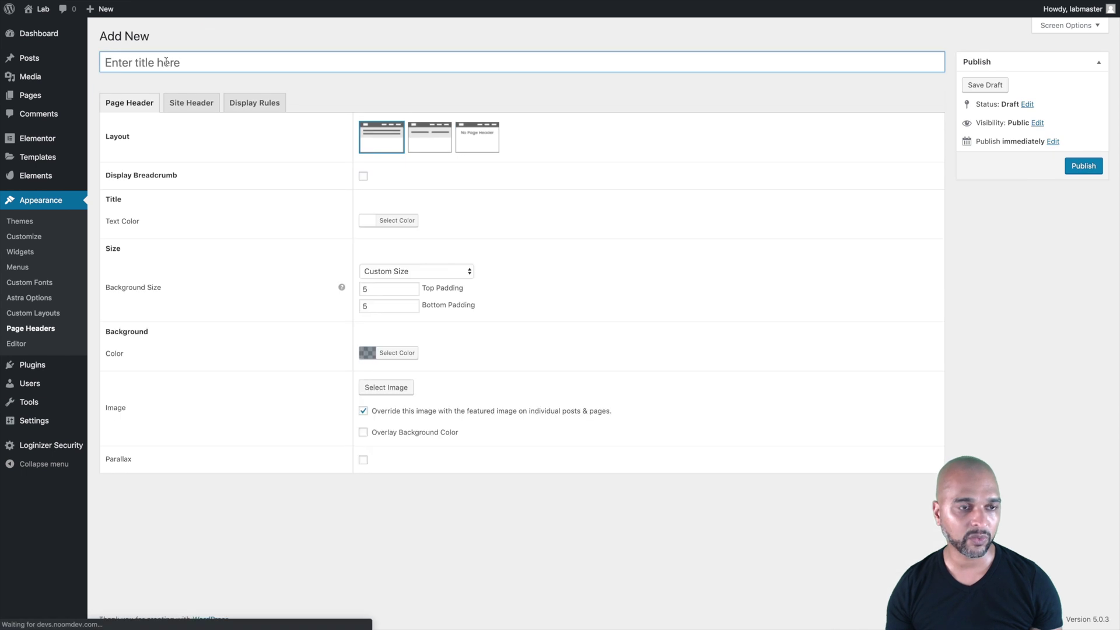
click(168, 61)
text(Blue color background - Transparent)
double_click(112, 62)
text(Light)
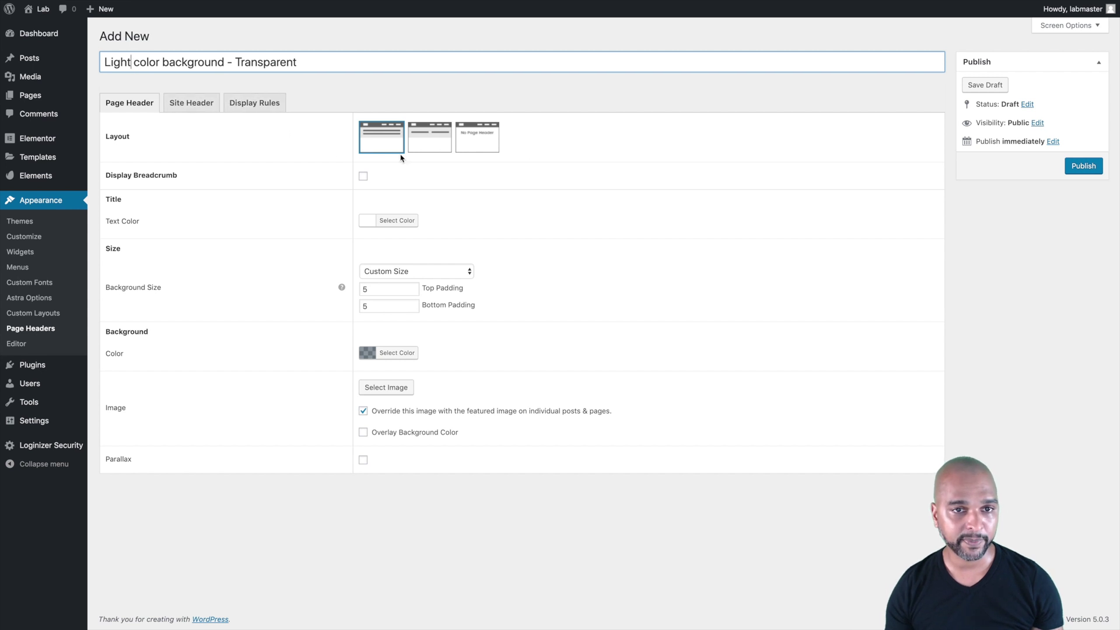
Merge the page header with the site header and assign the standard blue and grey logo as its different logo.
click(192, 102)
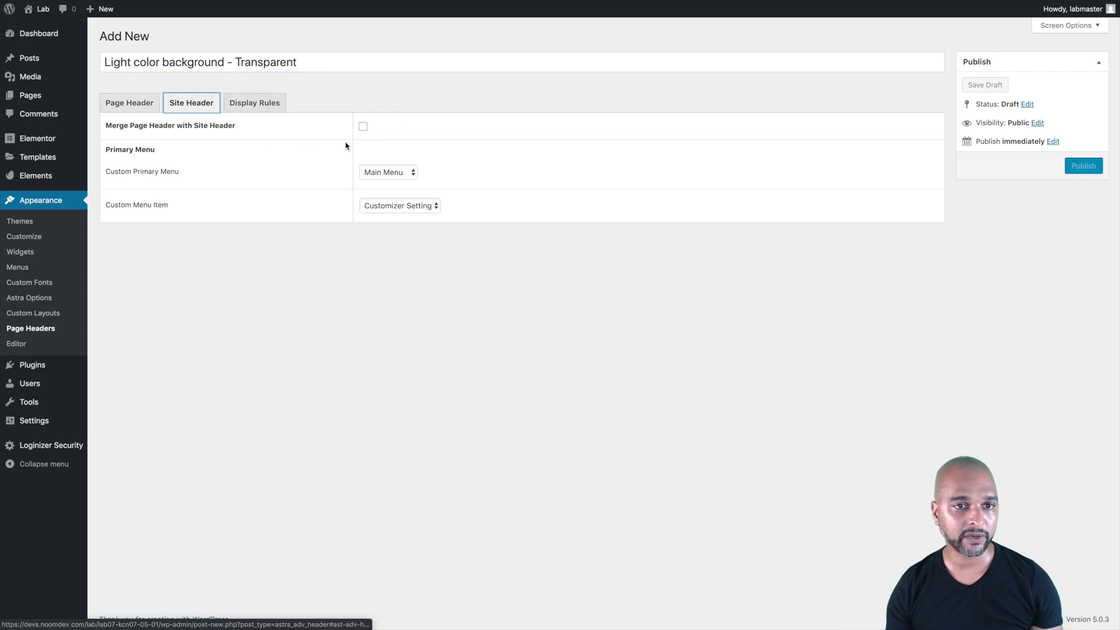
click(363, 126)
click(363, 170)
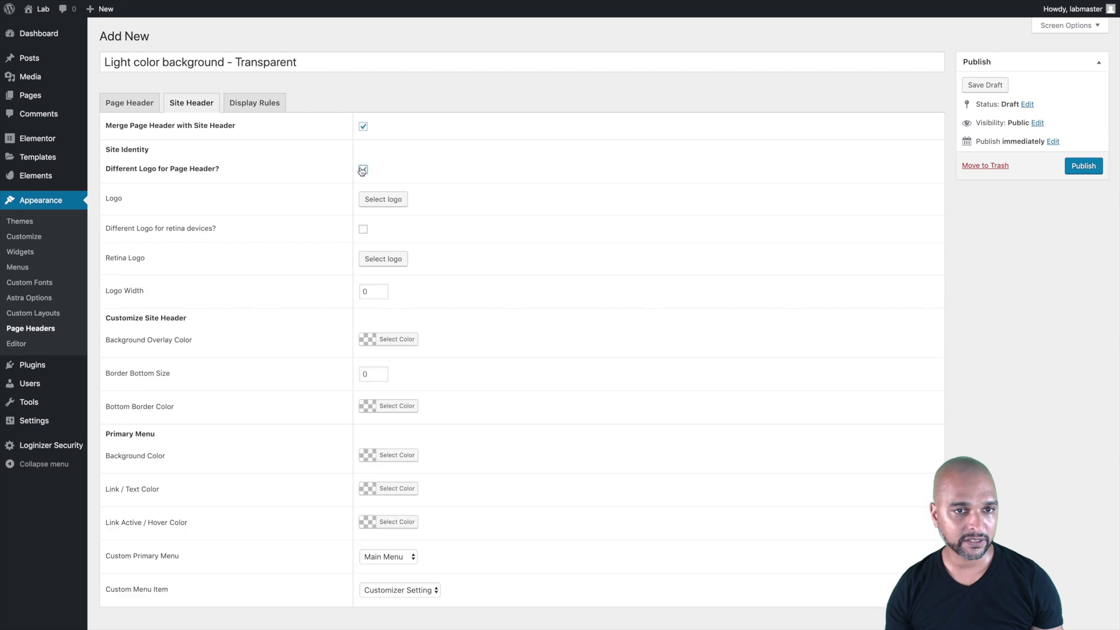
click(392, 201)
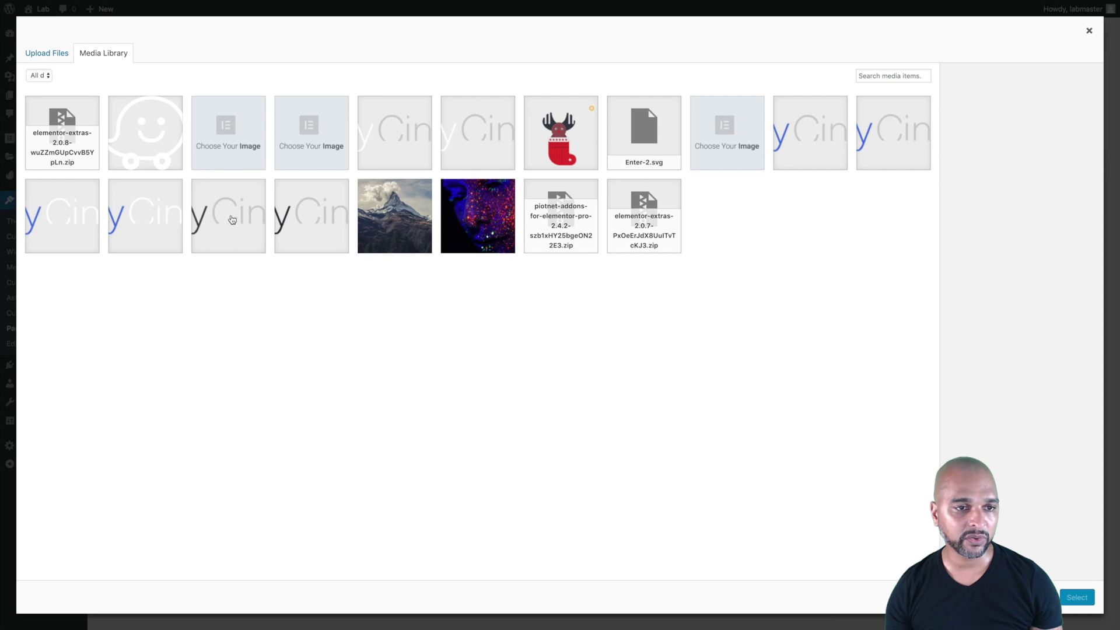
click(790, 146)
click(1077, 598)
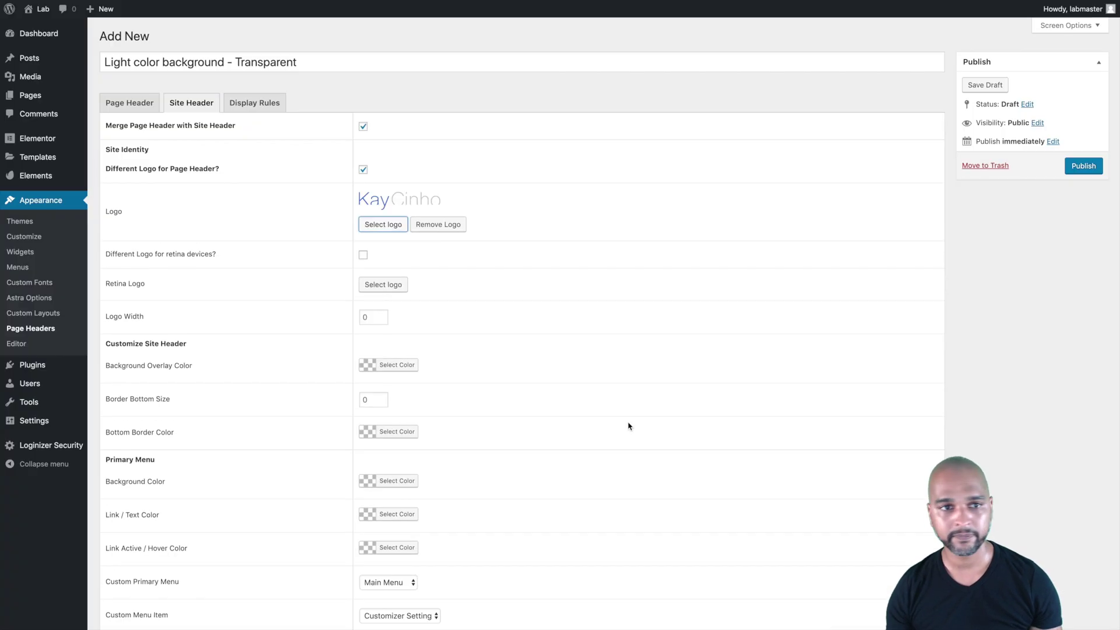
Enable a different logo for retina devices, choose logo-04_retina.png as the retina logo, and set the logo width to 160.
click(363, 255)
click(369, 285)
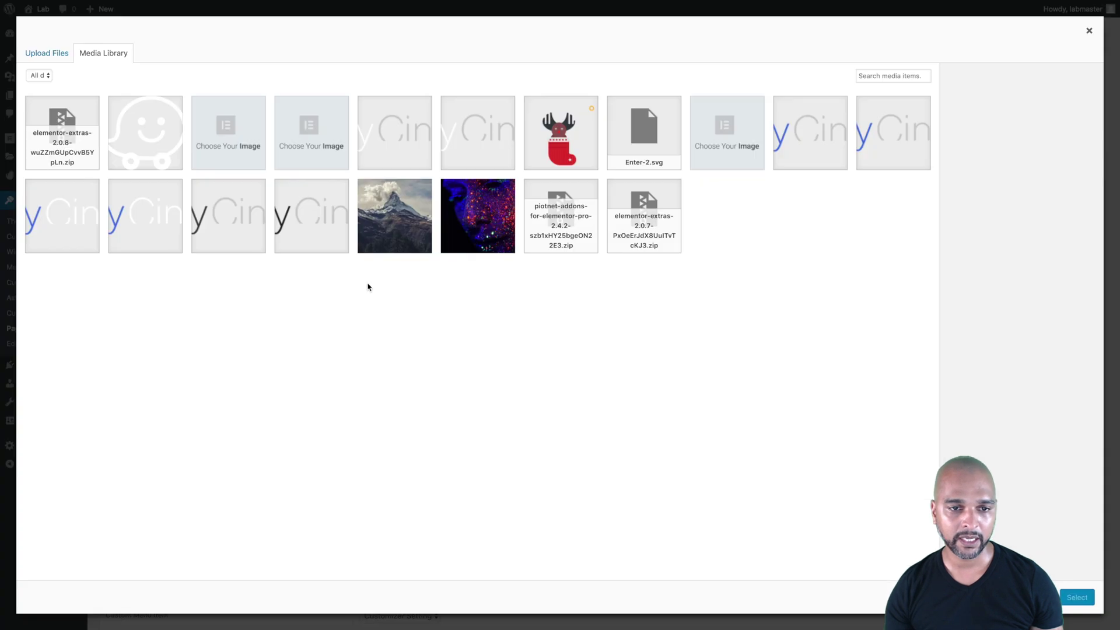
click(870, 150)
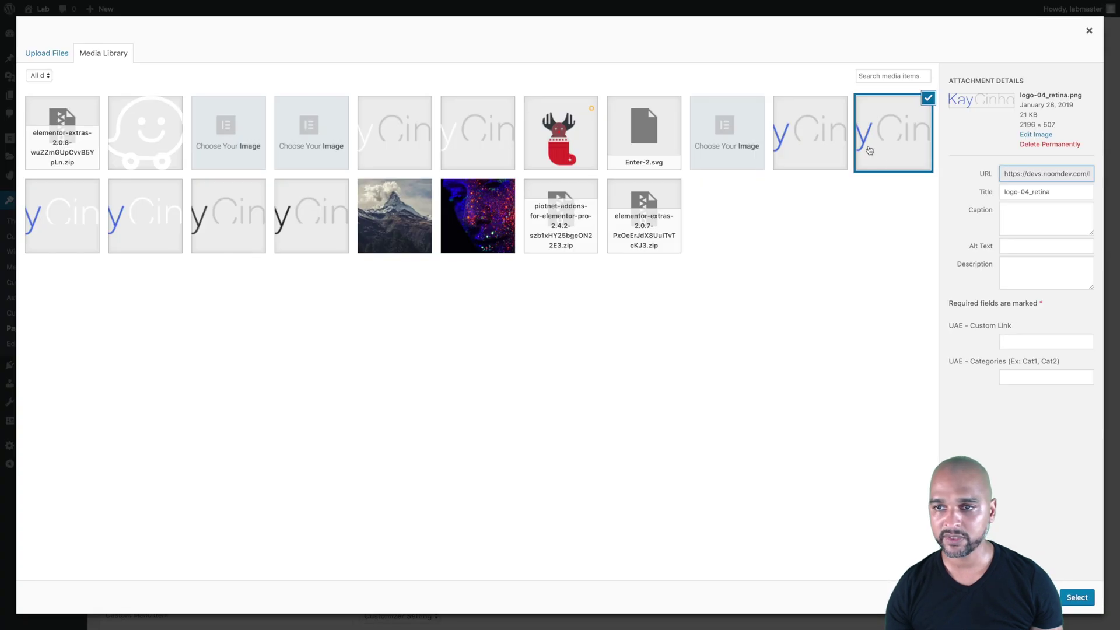
click(1073, 598)
click(365, 343)
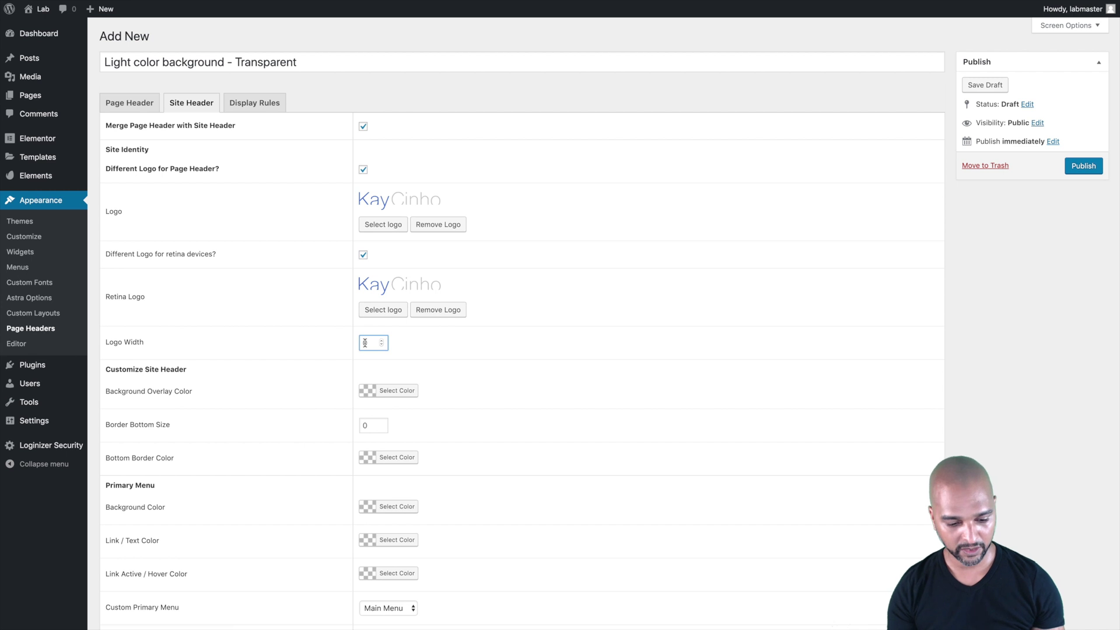
Make the site header's background overlay color fully transparent and publish the "Light color background - Transparent" page header.
click(389, 391)
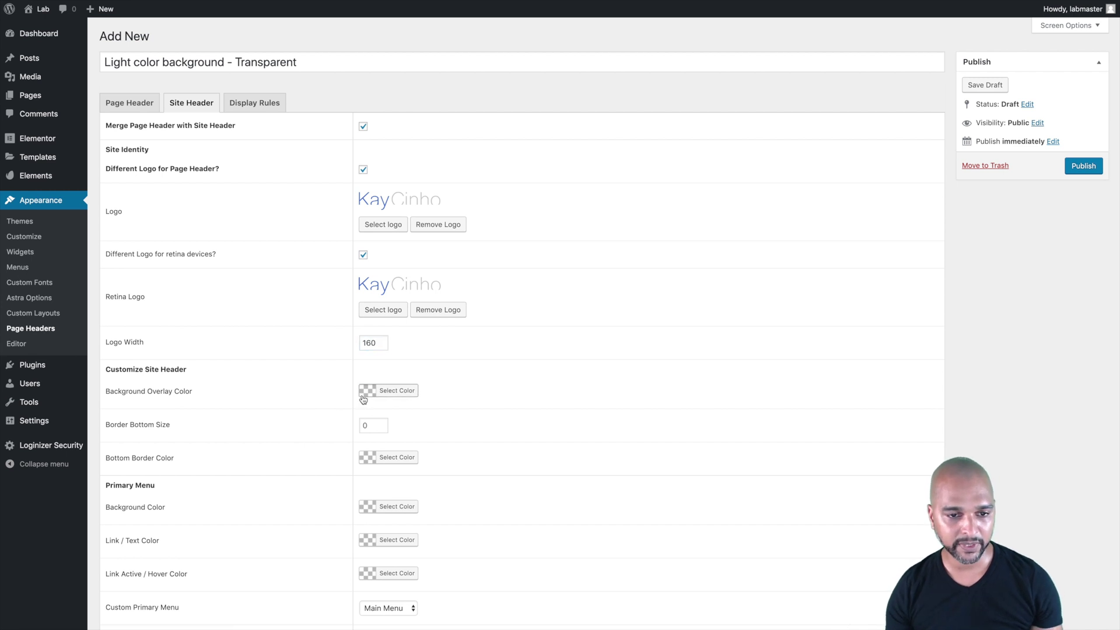
drag(492, 413, 488, 536)
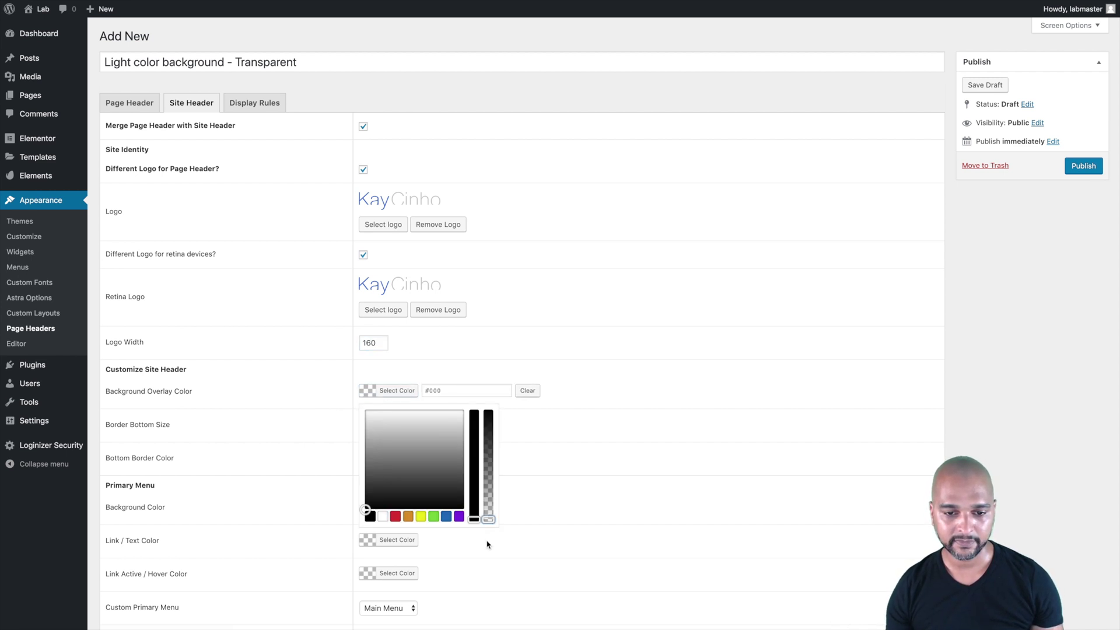
click(604, 426)
click(1090, 165)
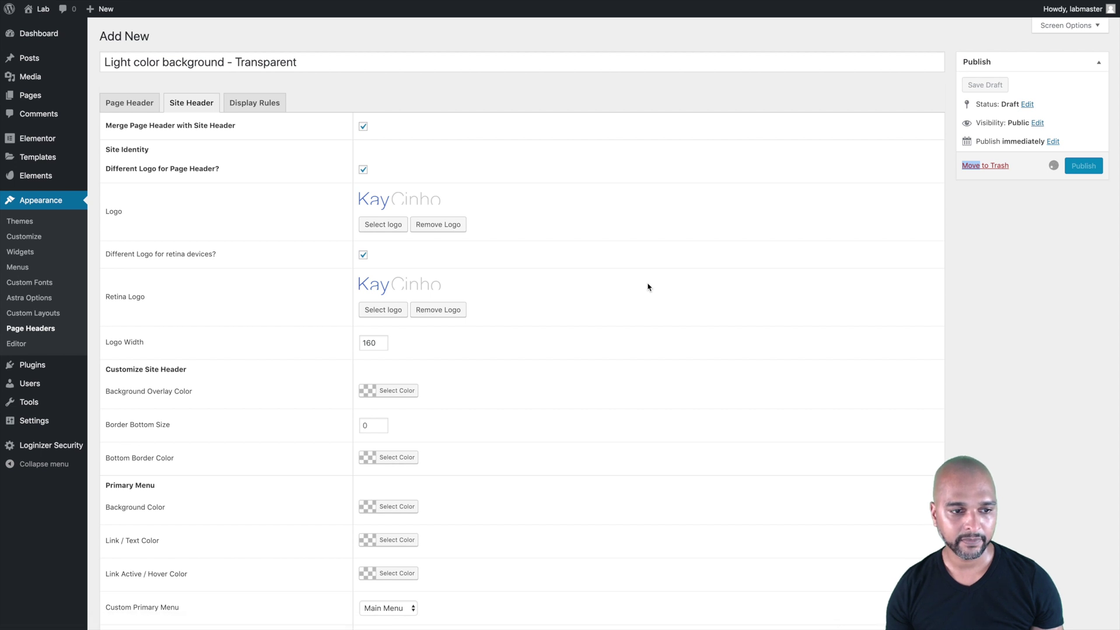
Lower the background overlay color's opacity to fully transparent again and update the "Light color background - Transparent" page header.
scroll(498, 388, down, 1)
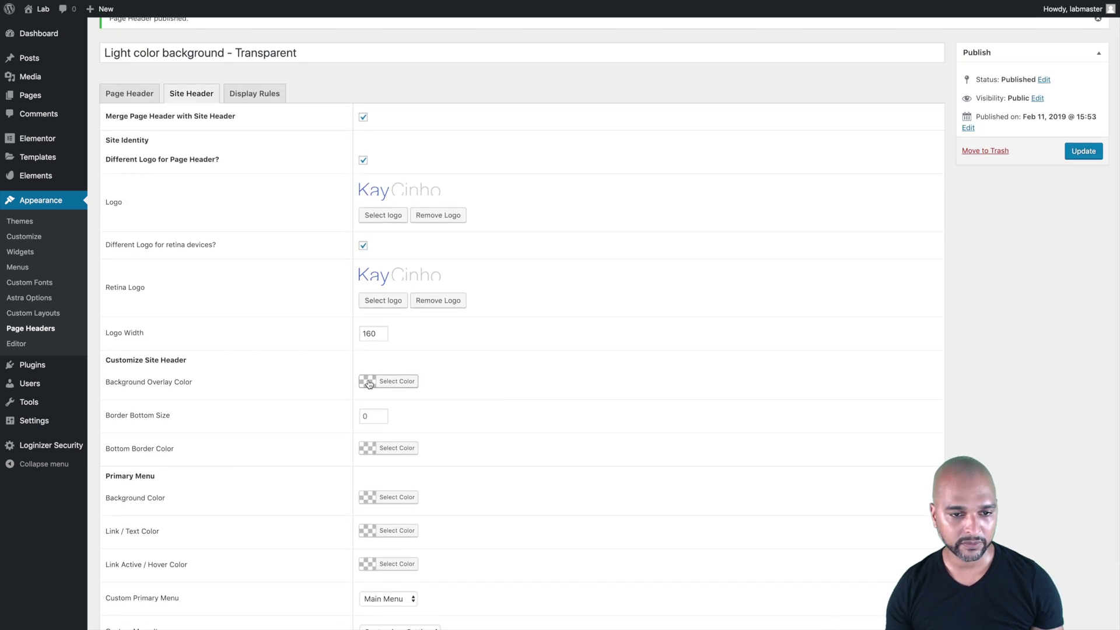
click(388, 381)
click(493, 595)
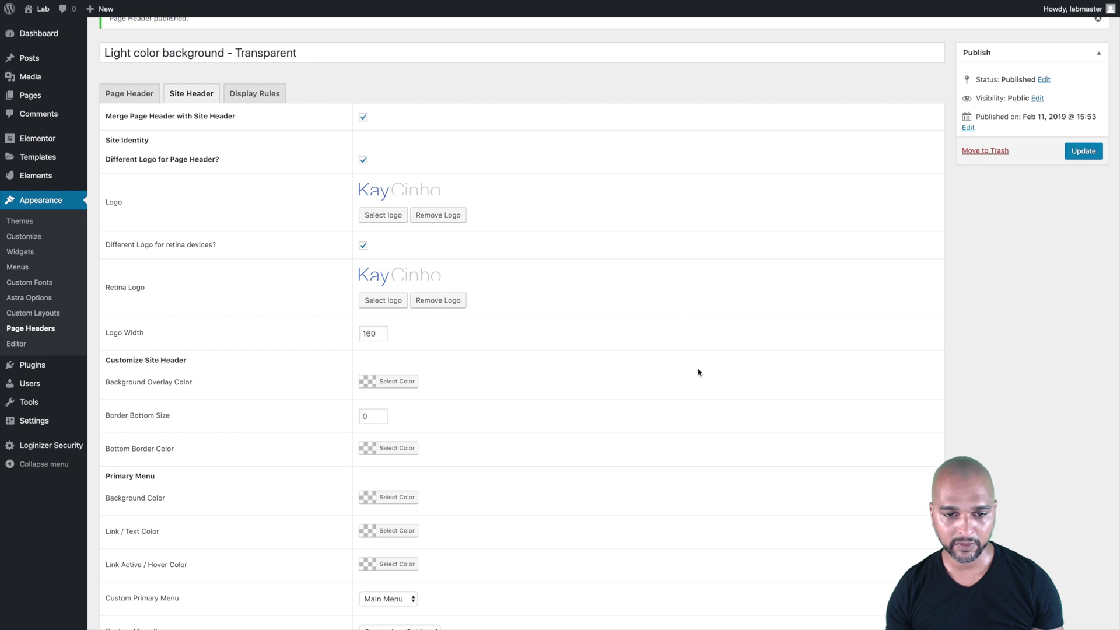
click(1078, 153)
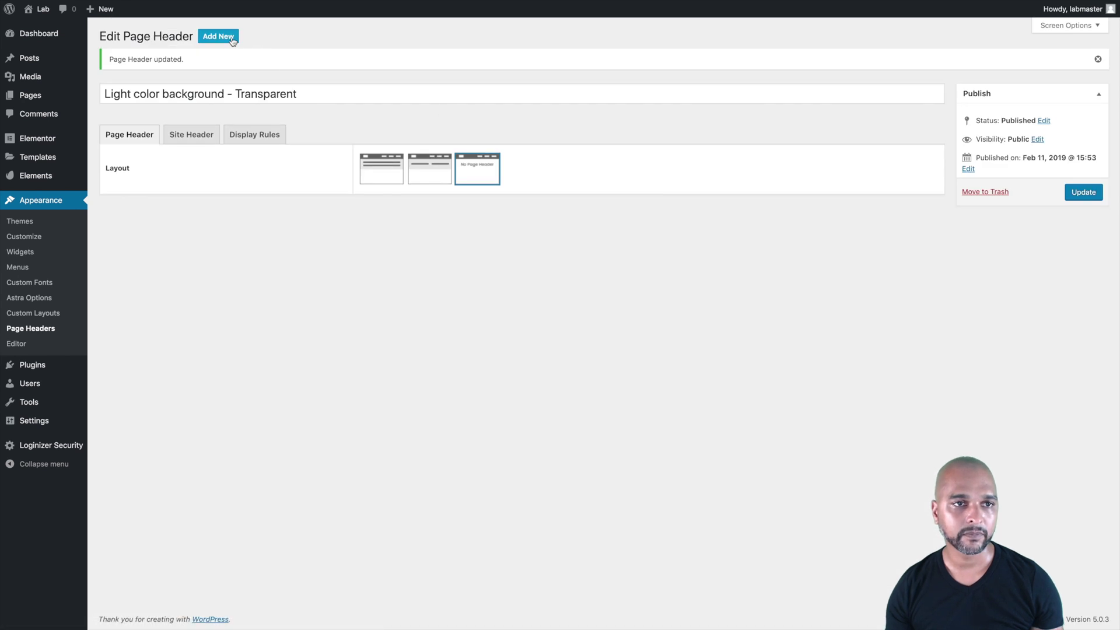
Add another new page header titled "Light color background - Solid" with the No Page Header layout.
click(232, 40)
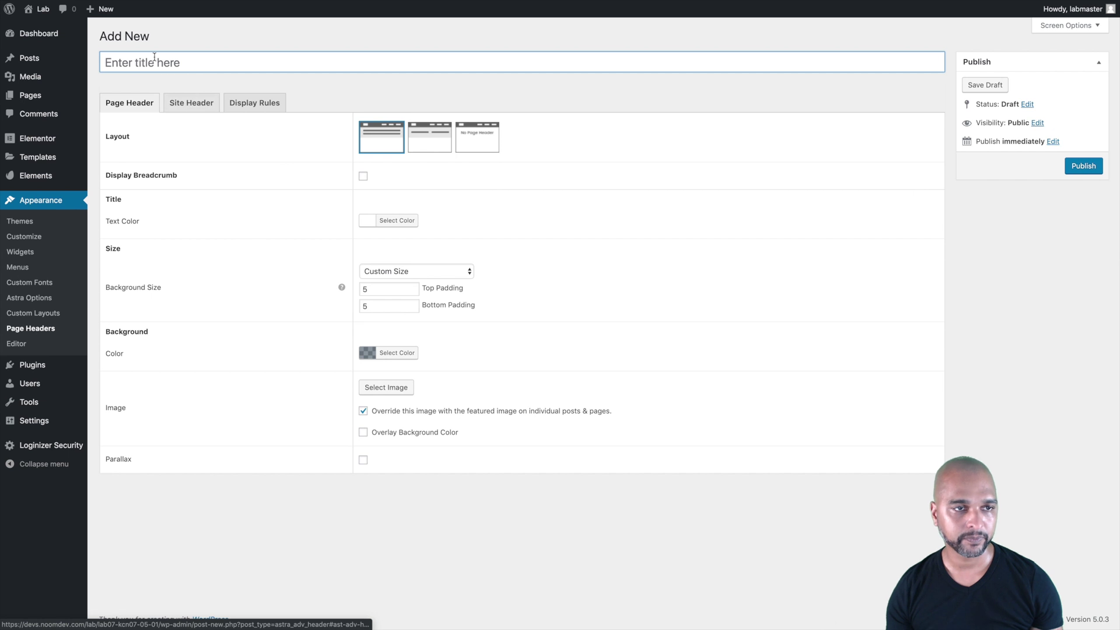
click(134, 68)
text(Blue color background - Transparent)
double_click(110, 62)
key(BackSpace)
text(Light)
double_click(255, 62)
text(Solid)
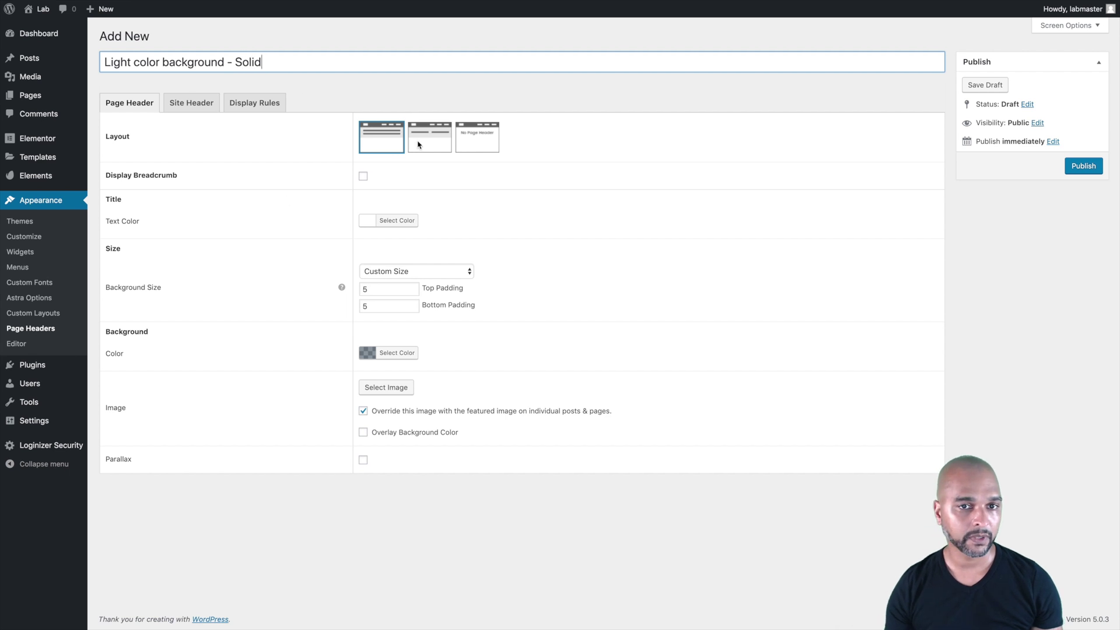
click(471, 139)
Merge the page header with the site header and assign logo-04_sd.png as its different logo.
click(190, 105)
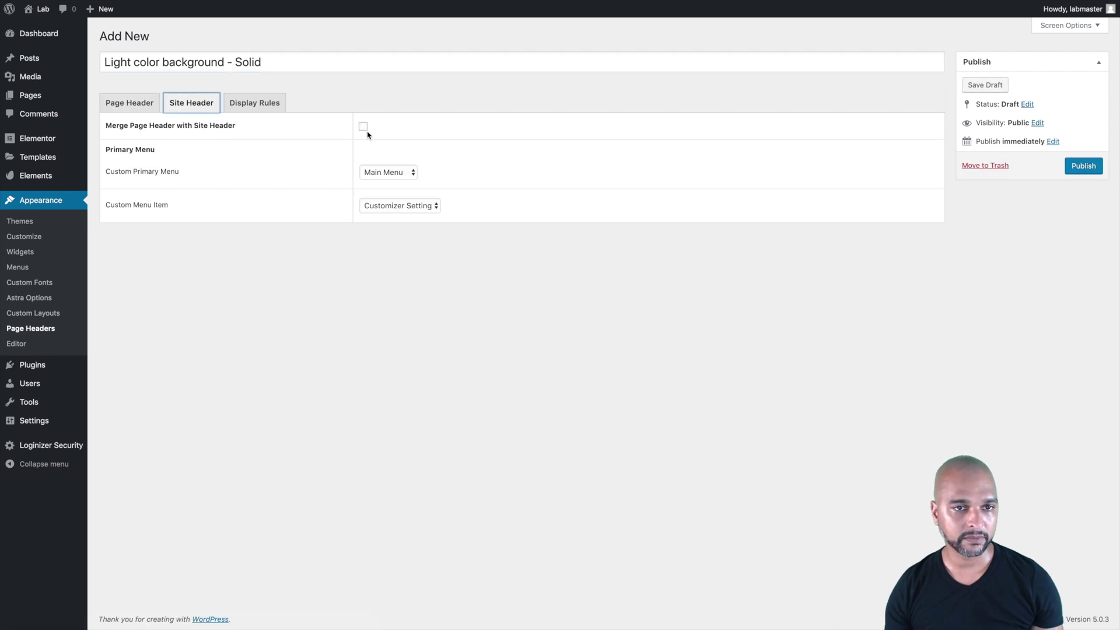
click(362, 126)
click(363, 171)
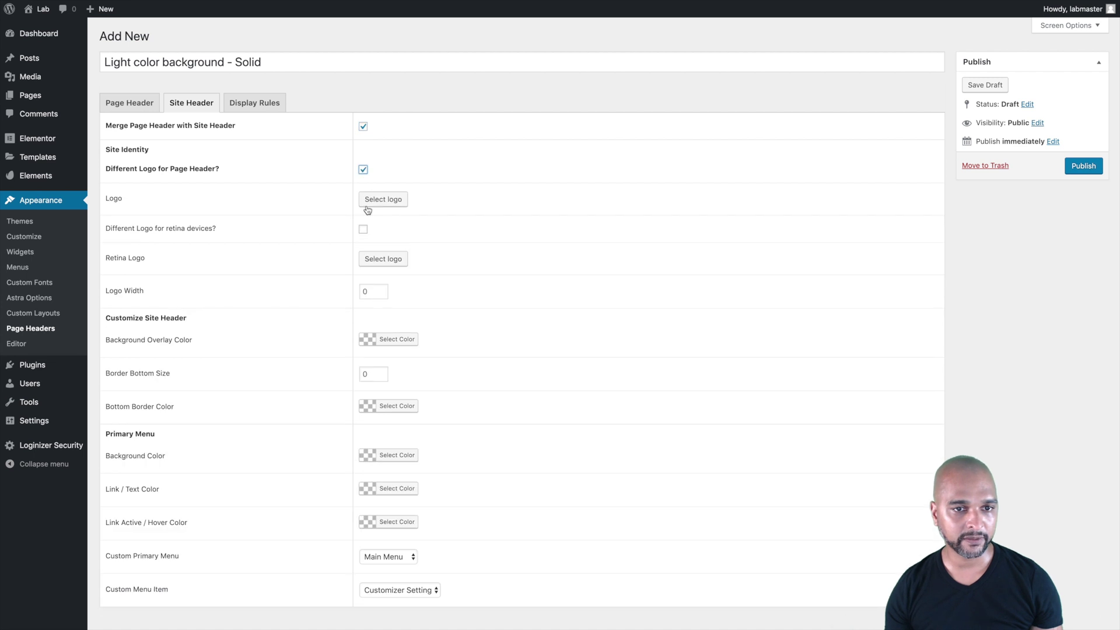
click(369, 200)
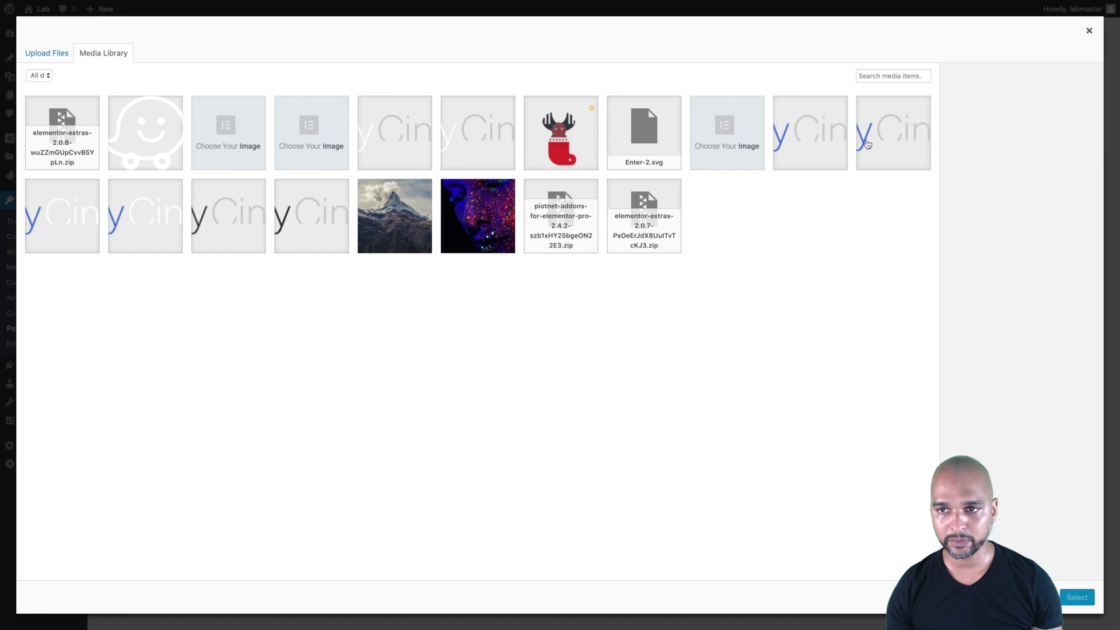
click(817, 139)
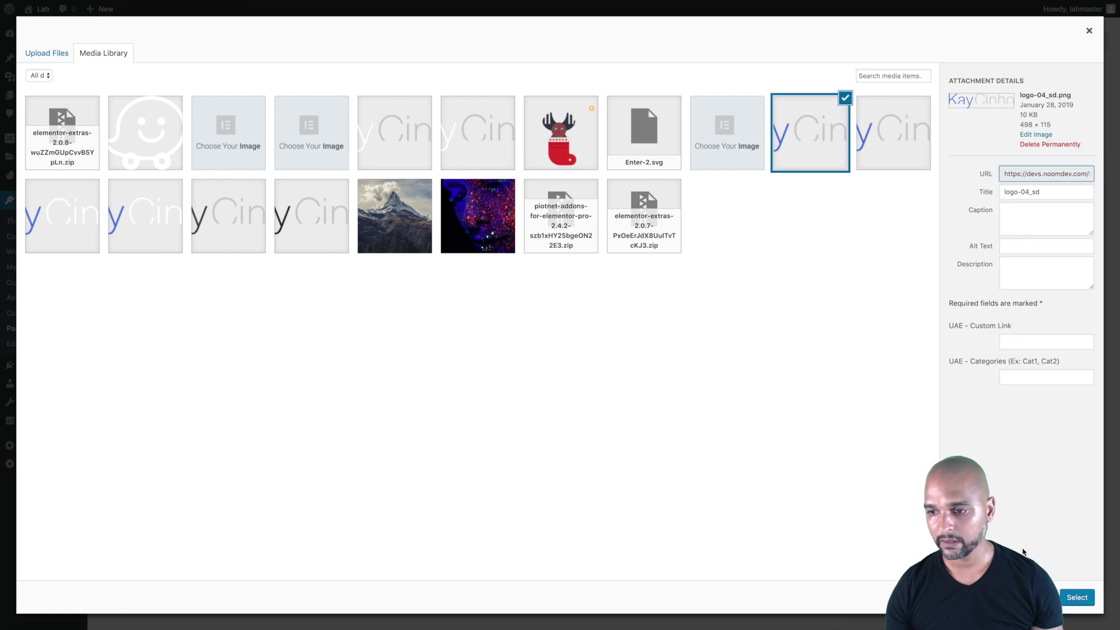
click(1062, 597)
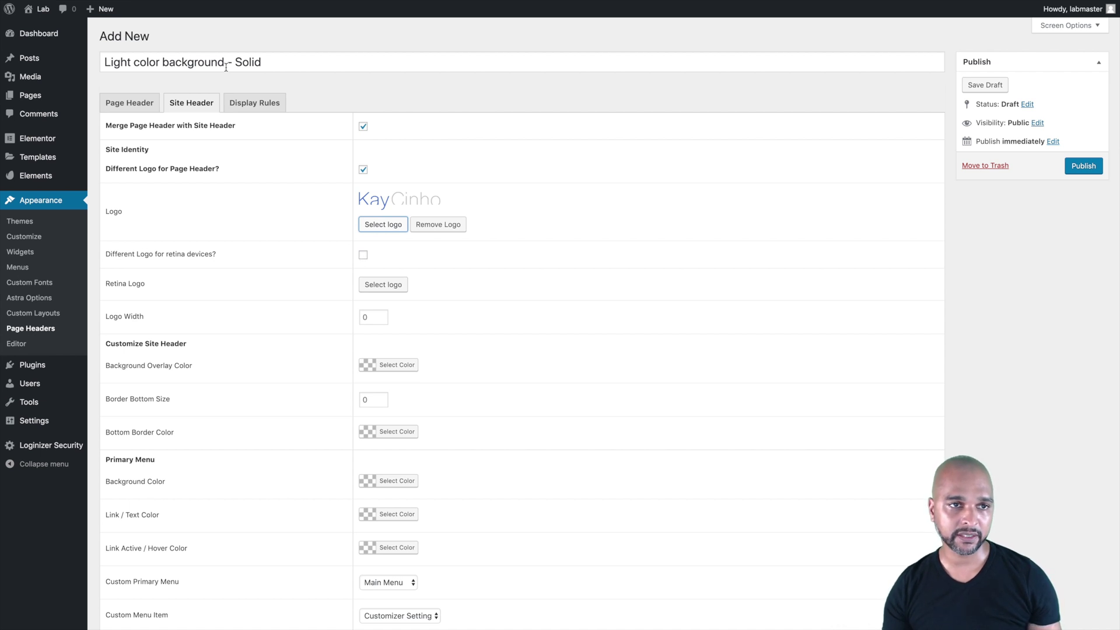
click(255, 61)
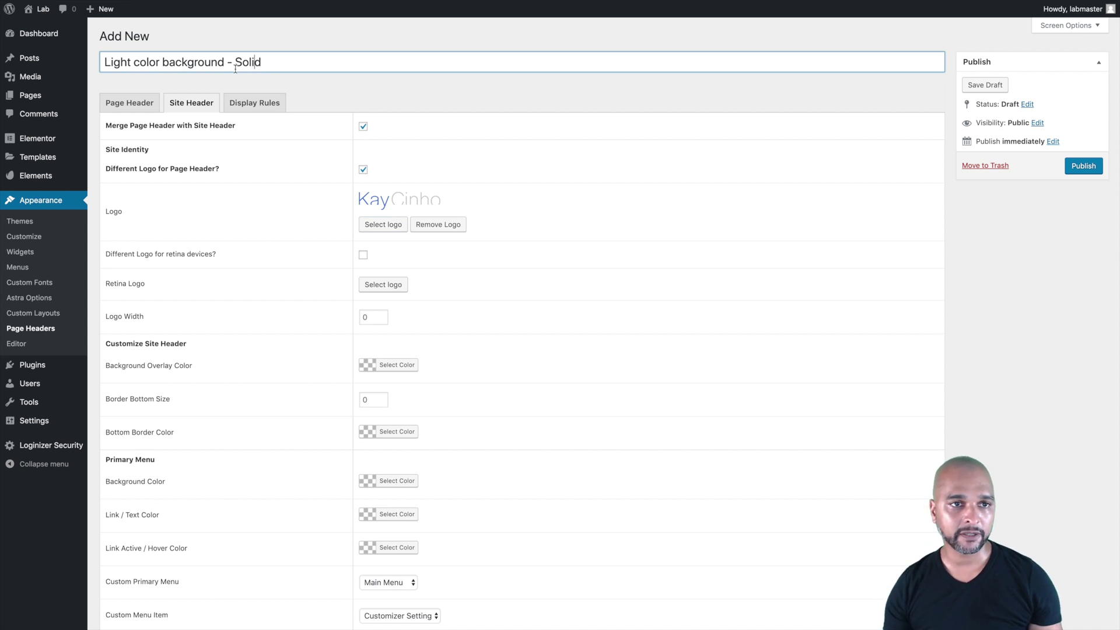
Give the "Light color background - Solid" header logo-04_retina.png as its separate retina logo and a logo width of 160.
click(363, 256)
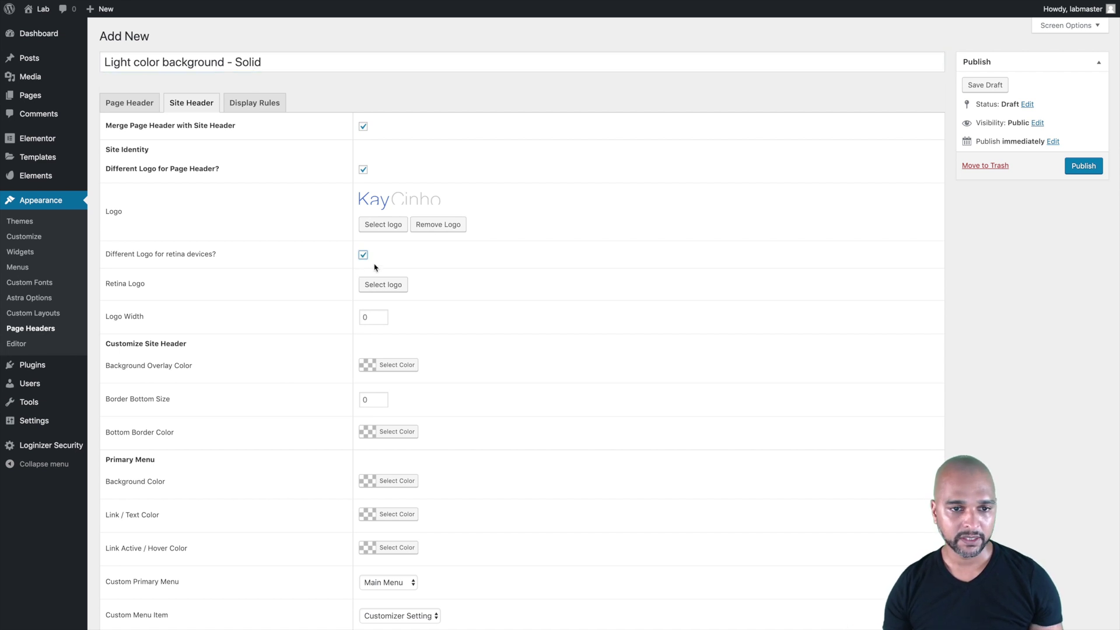
click(383, 285)
click(870, 149)
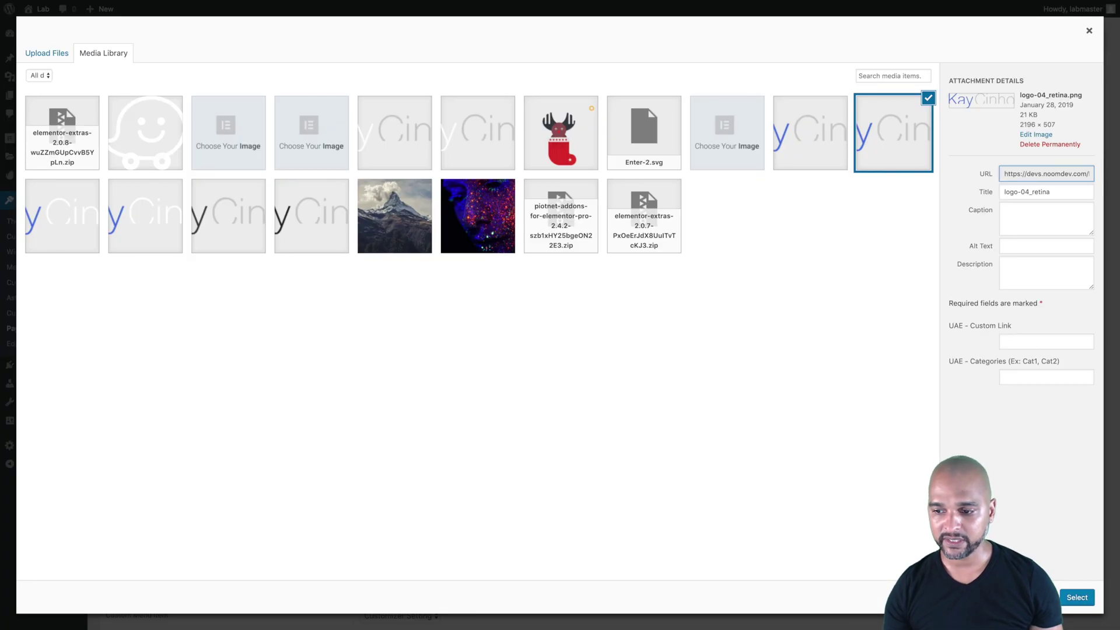
click(1077, 597)
click(360, 339)
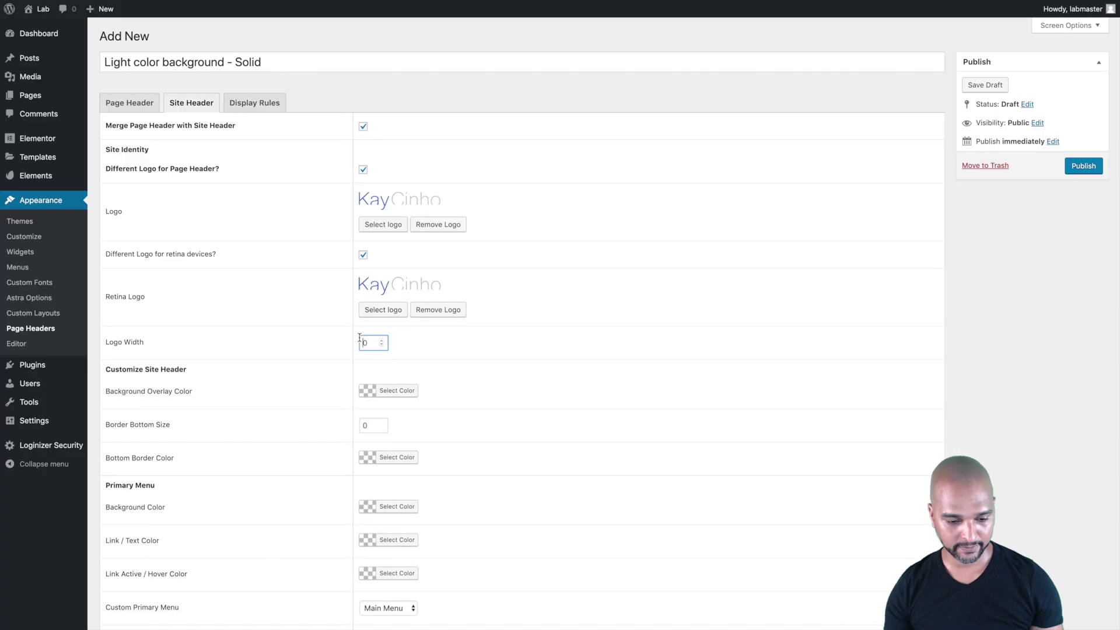
Reduce the background overlay color to full transparency and publish the "Light color background - Solid" page header.
click(391, 391)
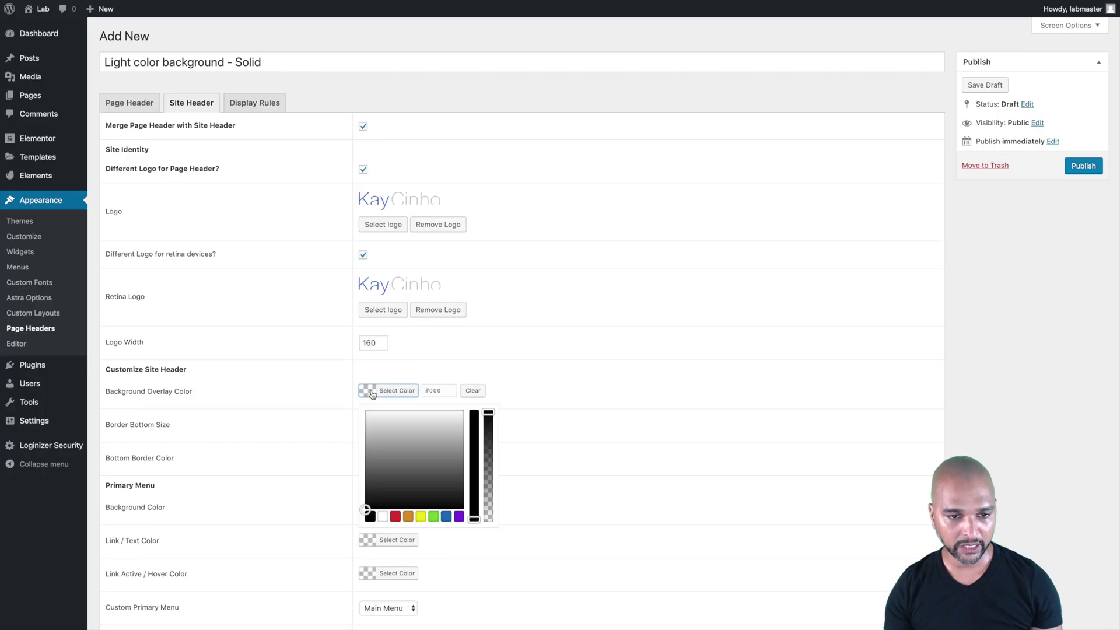
click(487, 545)
click(1080, 167)
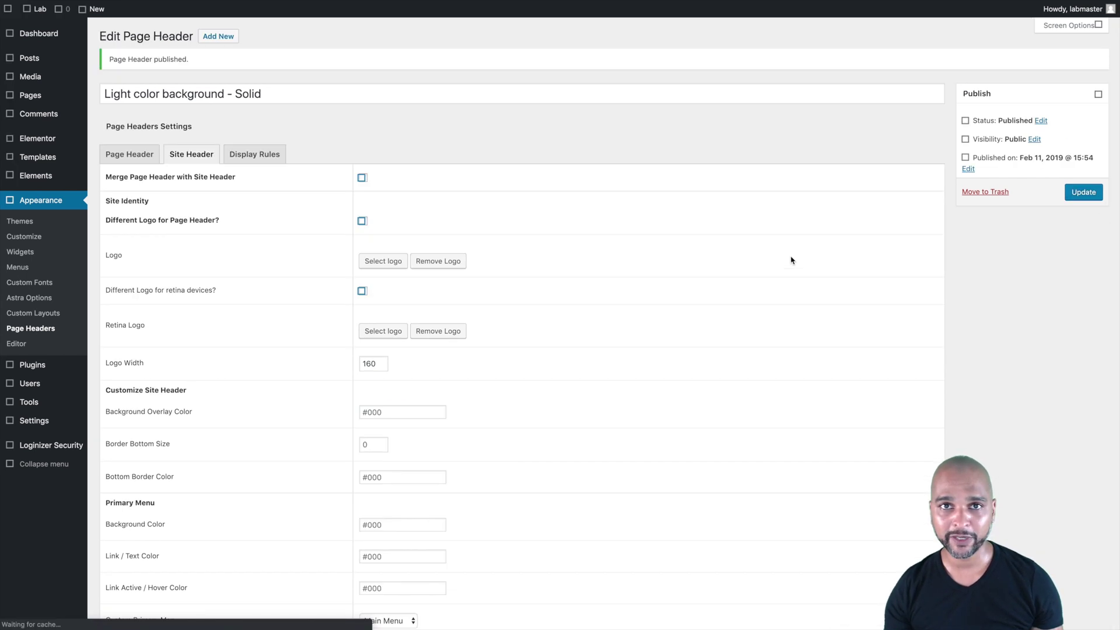
Lower the background overlay color's opacity to fully transparent once more and update the "Light color background - Solid" page header.
click(381, 429)
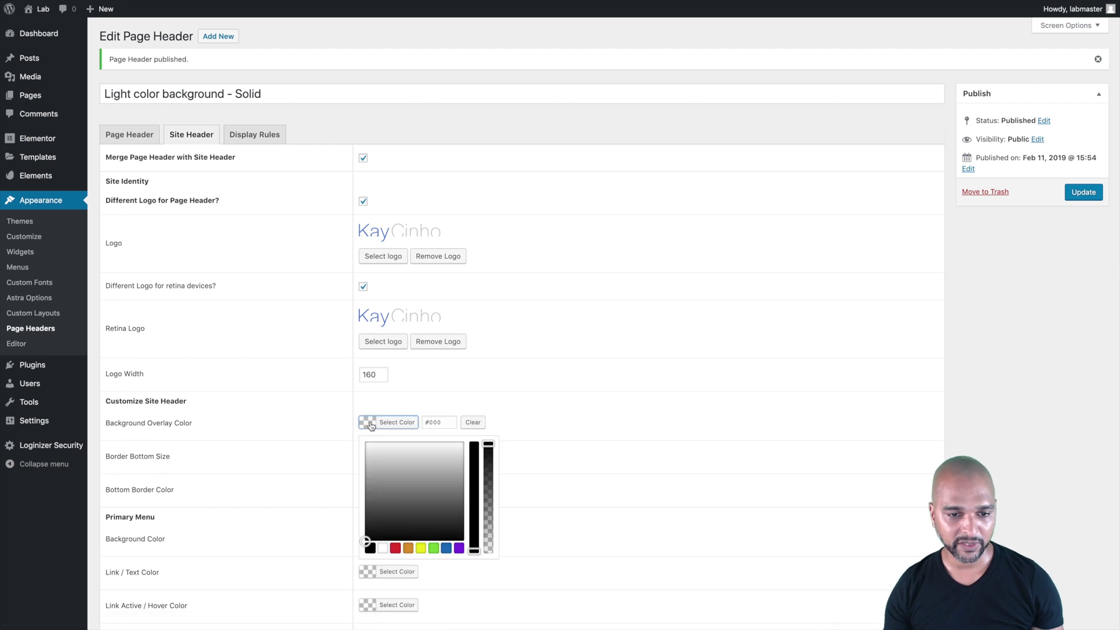
click(476, 583)
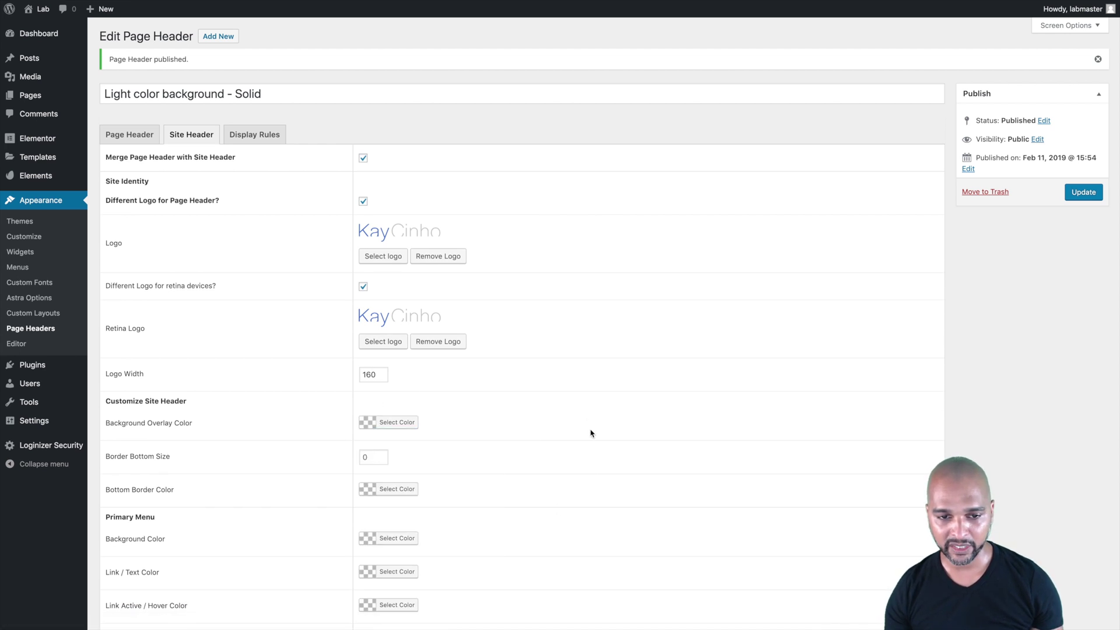
click(1074, 196)
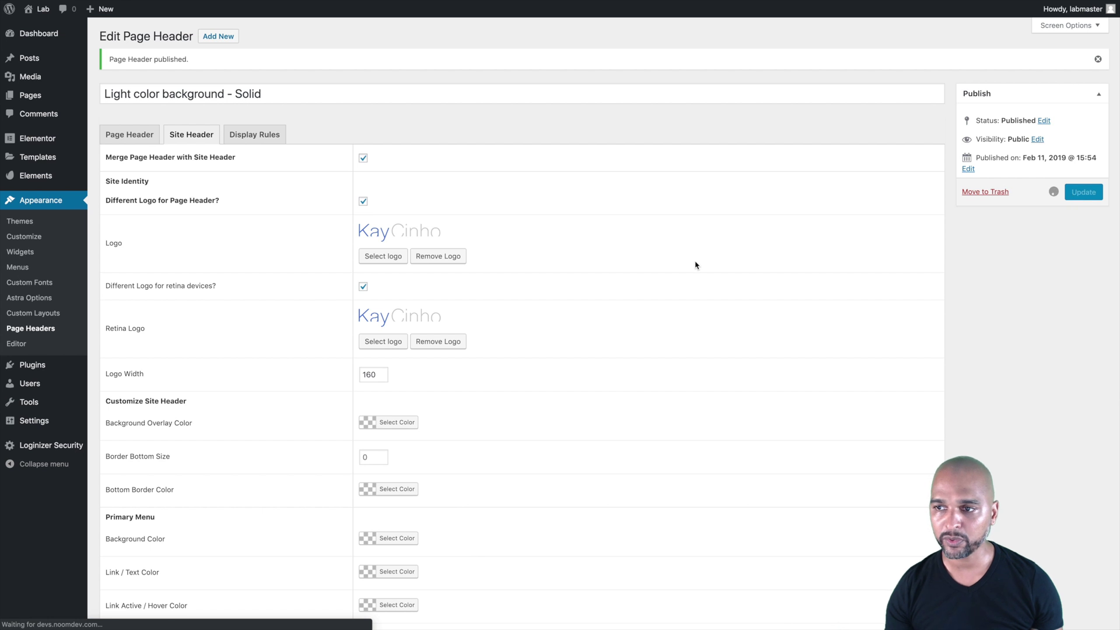
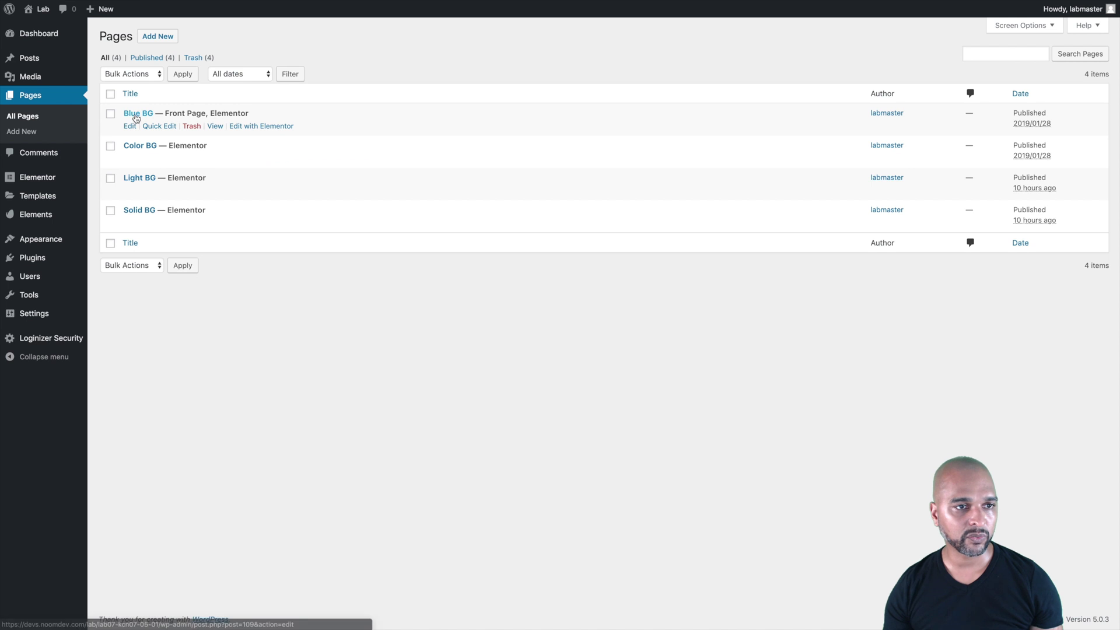
Open the Blue BG page for editing and set its Transparent Header option to Enabled in the Astra settings.
click(132, 115)
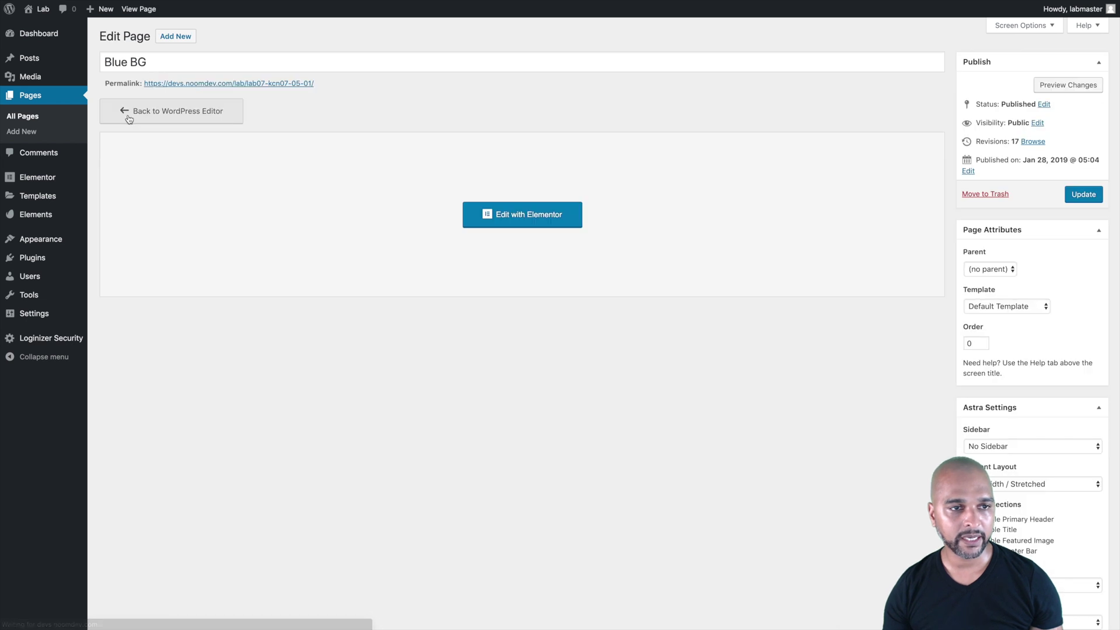
scroll(755, 483, down, 3)
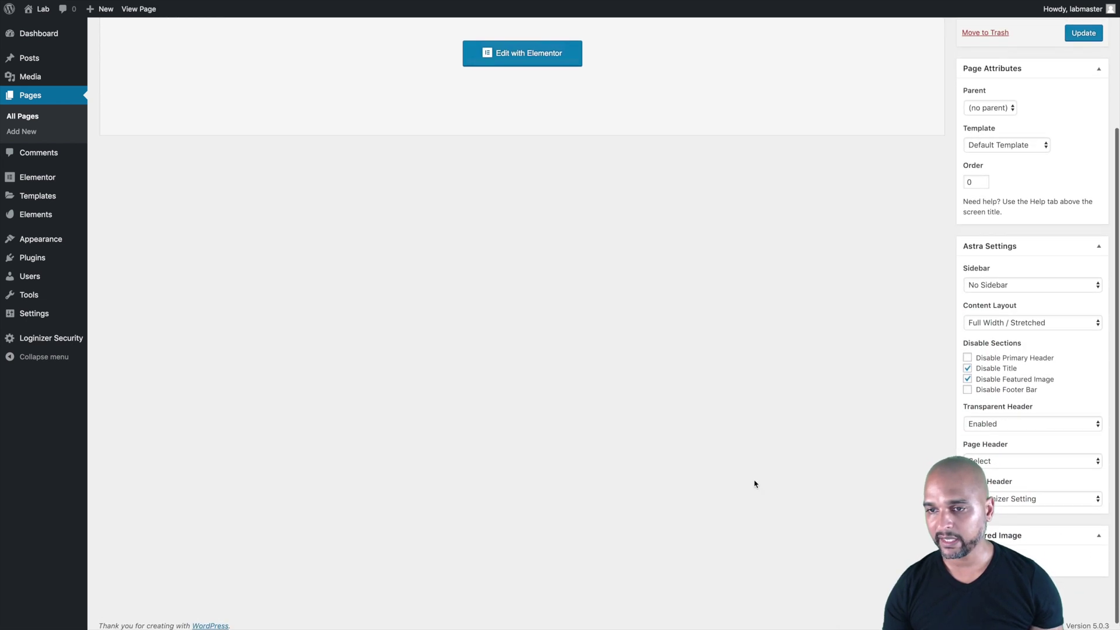
scroll(755, 483, up, 4)
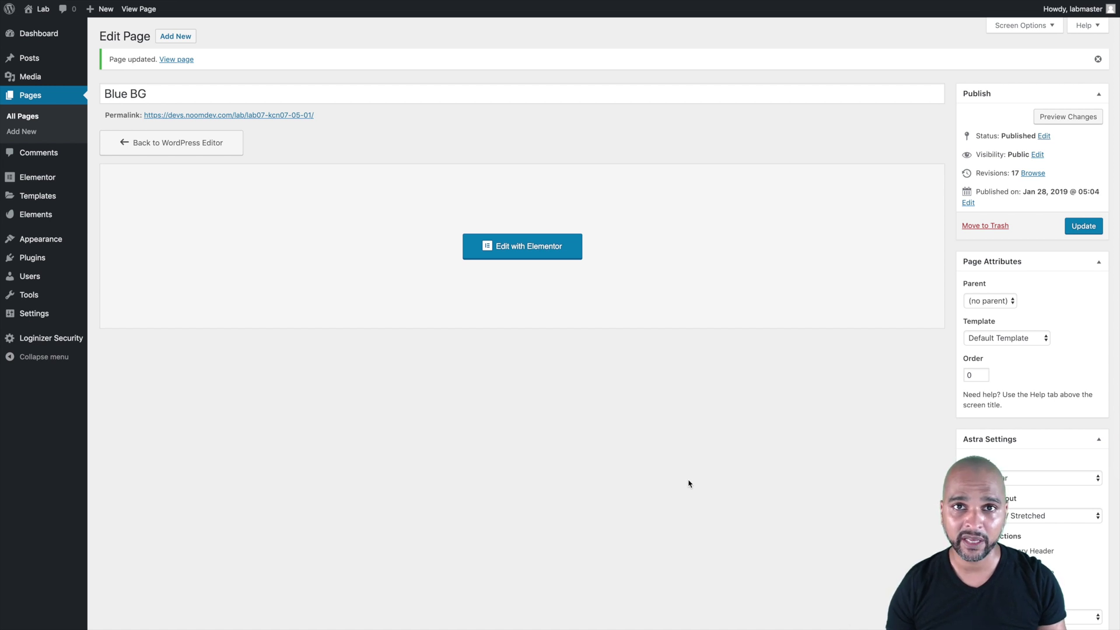
scroll(738, 497, down, 4)
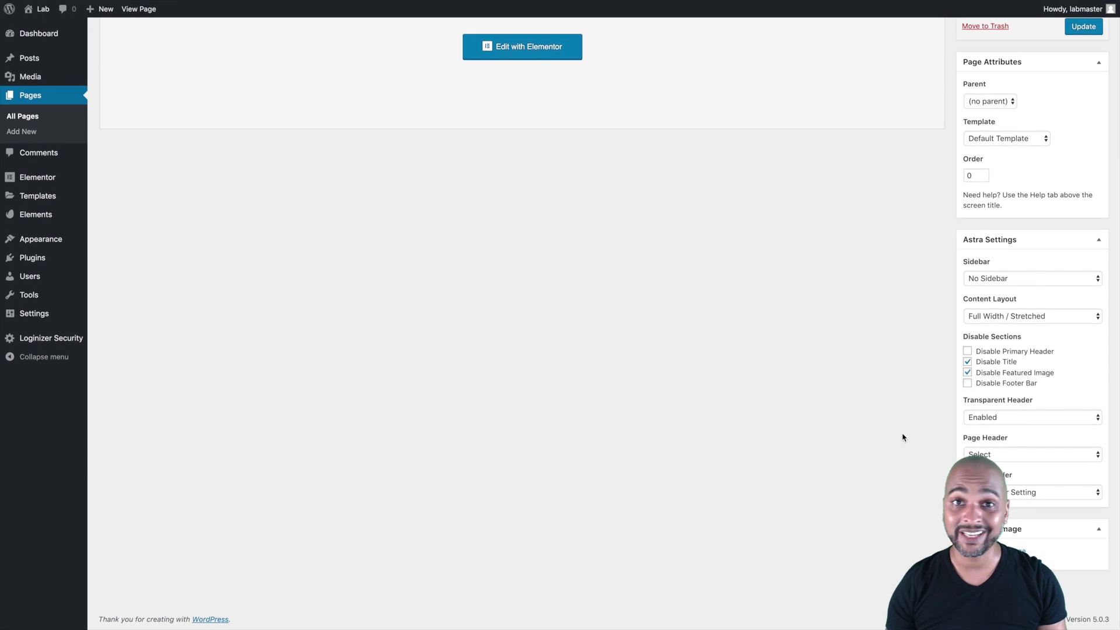
click(972, 418)
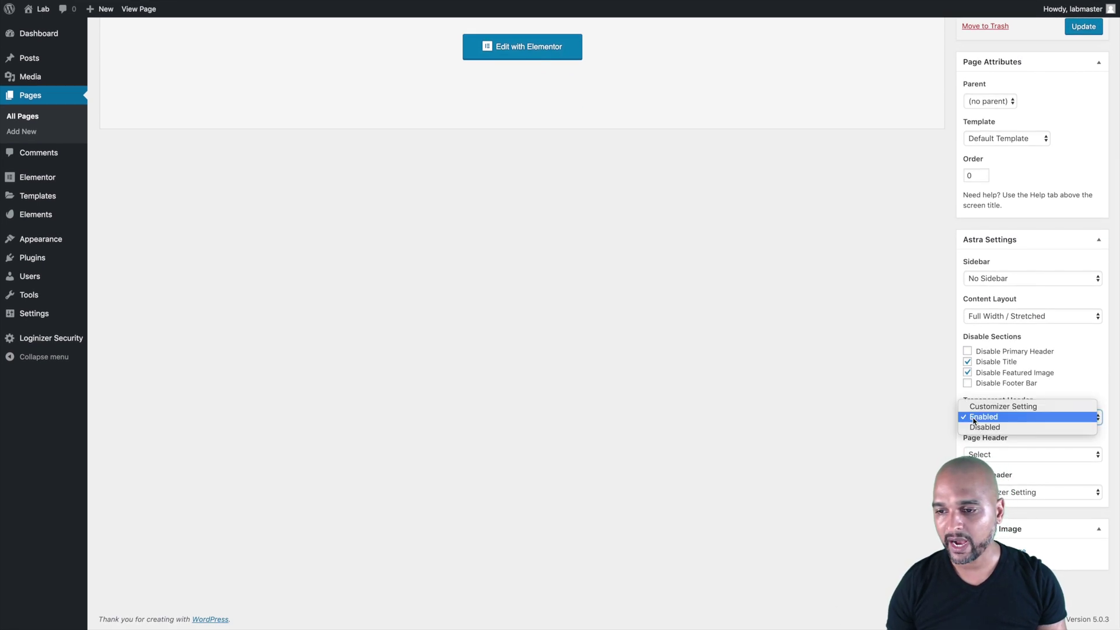
click(985, 423)
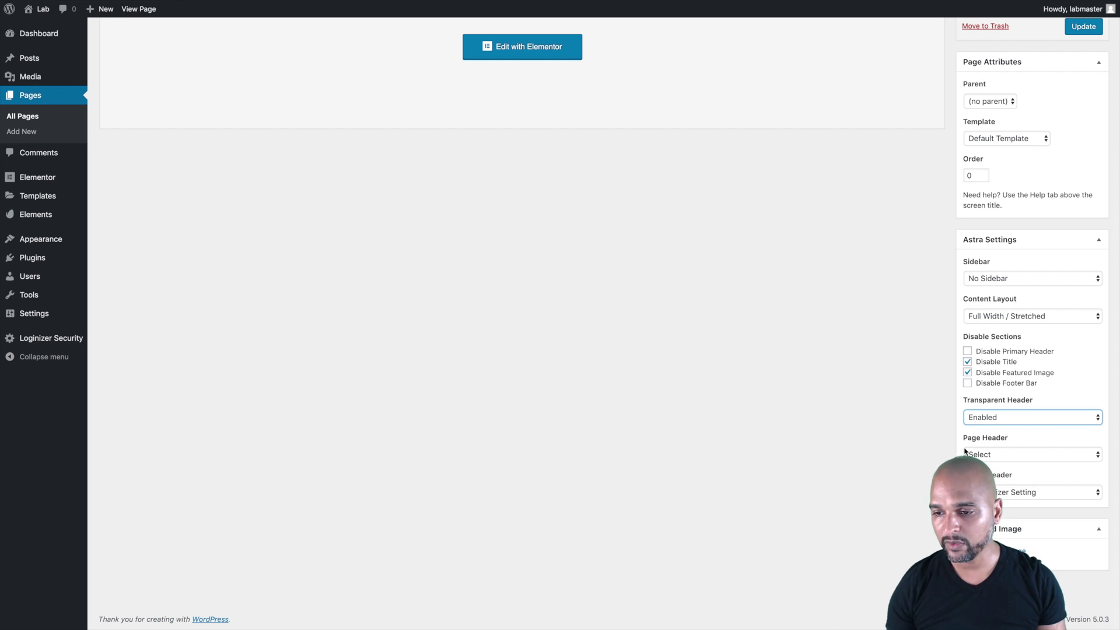
Assign the "Blue color background - Transparent" page header to the Blue BG page and update the page.
click(981, 457)
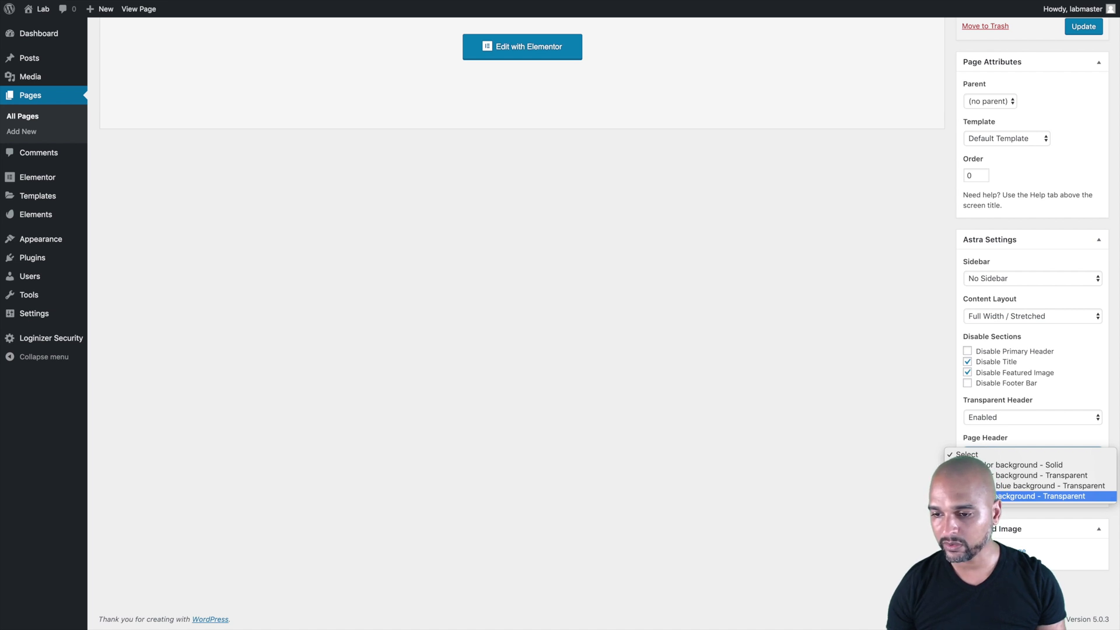
click(1044, 498)
scroll(897, 237, up, 1)
scroll(897, 237, up, 2)
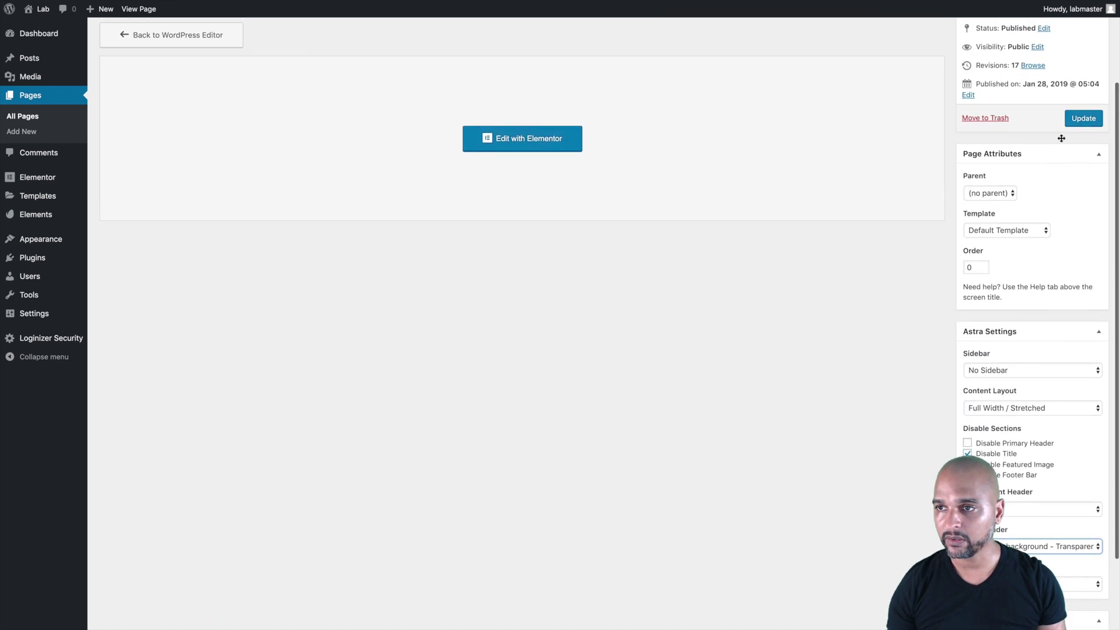
click(1082, 118)
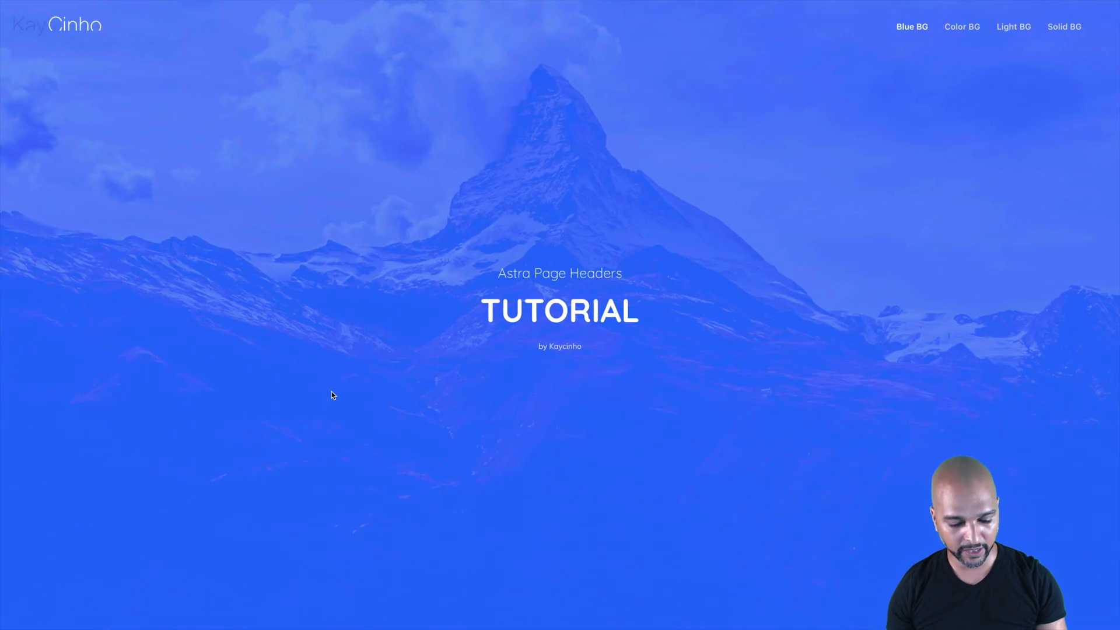
Reload the live Blue BG page, and open the Color BG, Light BG and Solid BG pages for editing.
key(super+r)
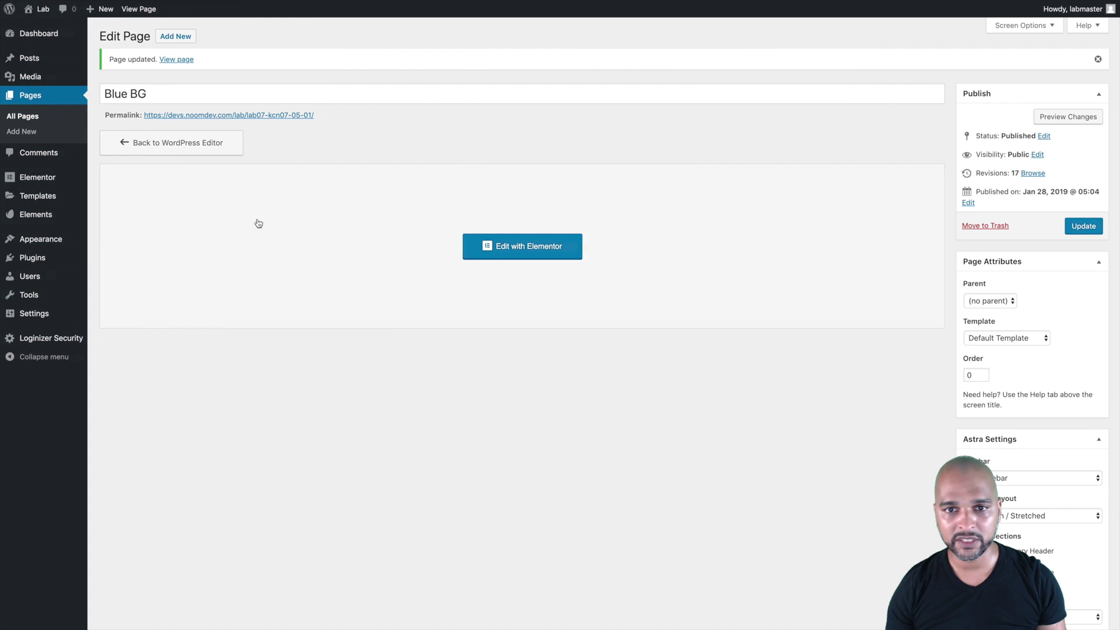
click(32, 119)
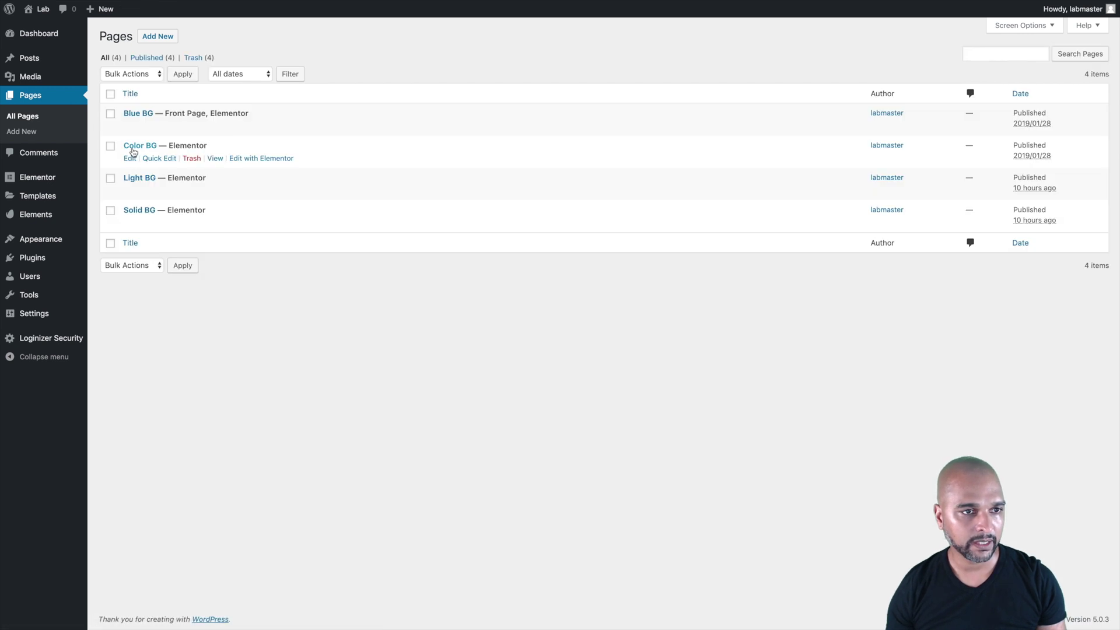
click(135, 147)
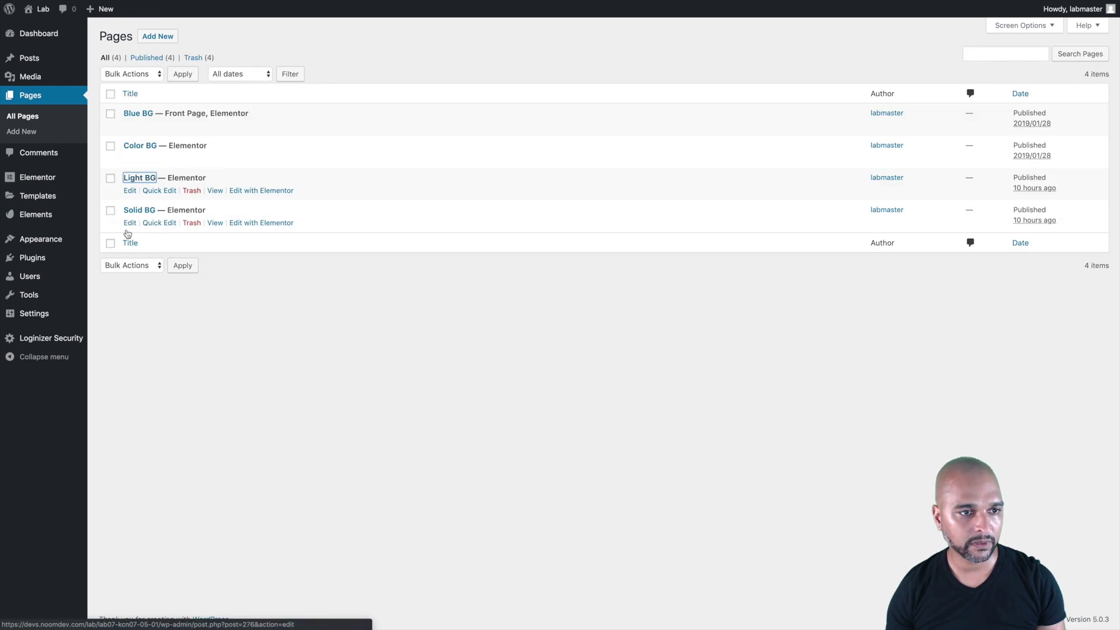
click(132, 213)
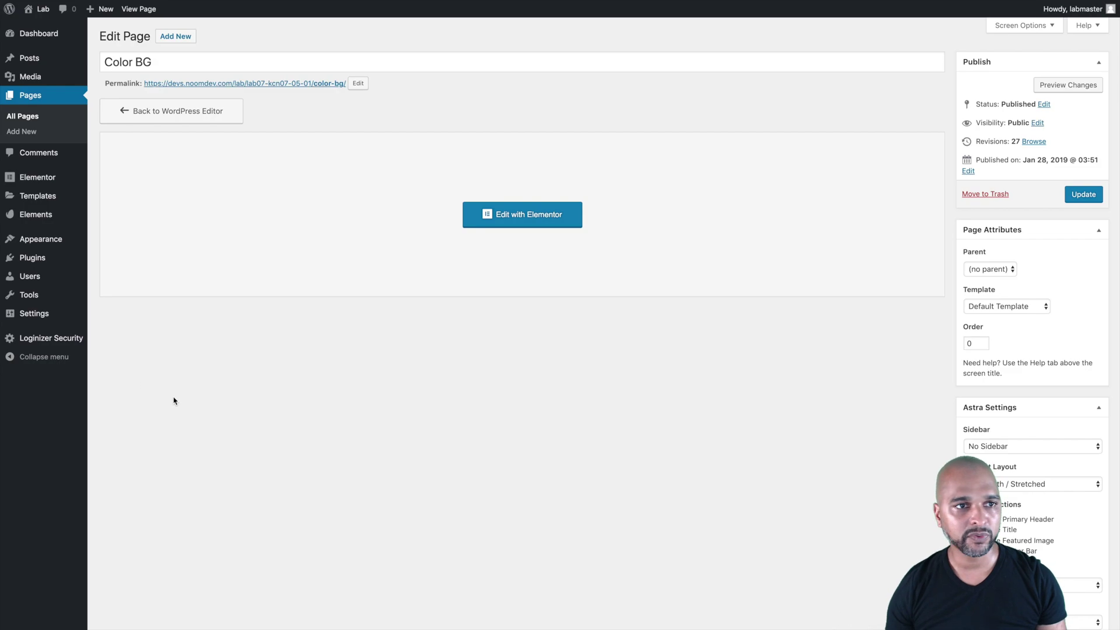
Assign the "Other than blue background - Transparent" page header to the Color BG page and update the page.
scroll(530, 486, down, 3)
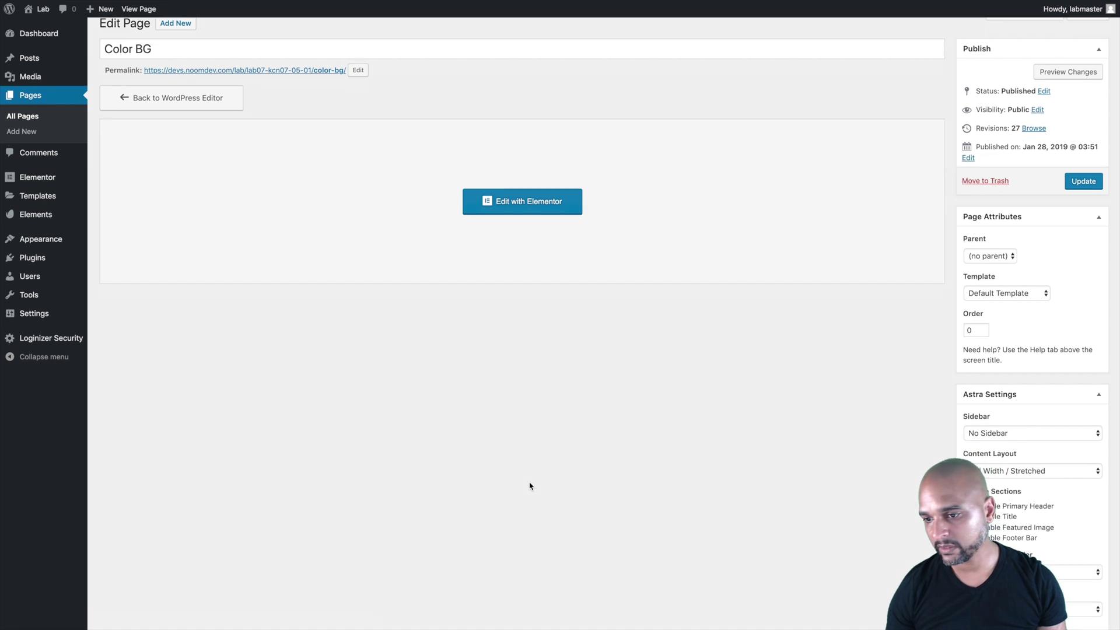
click(981, 492)
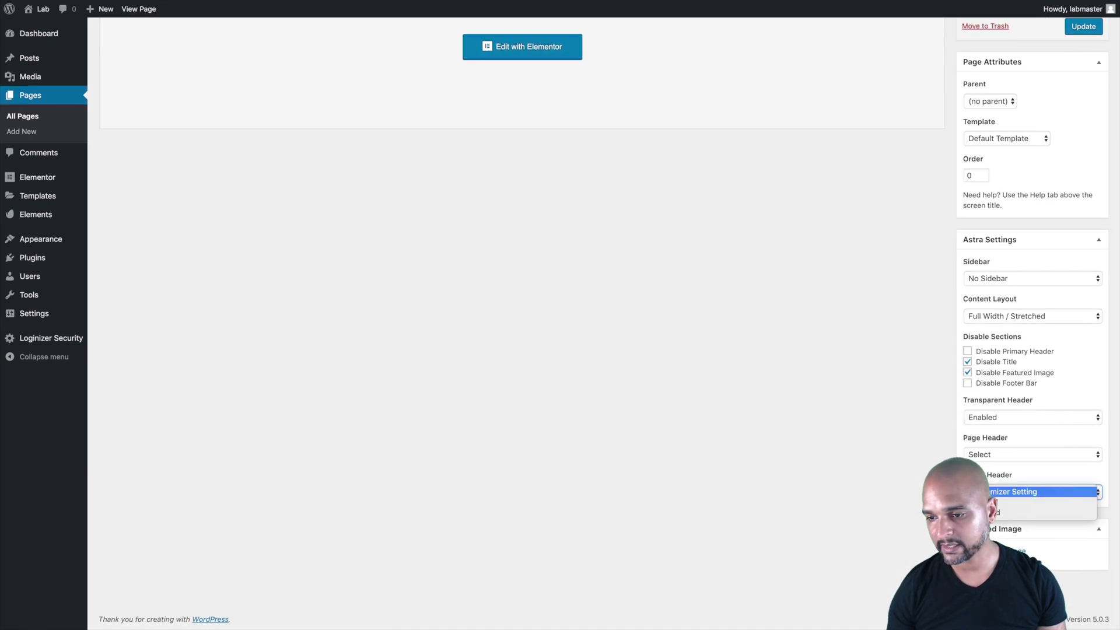
click(986, 454)
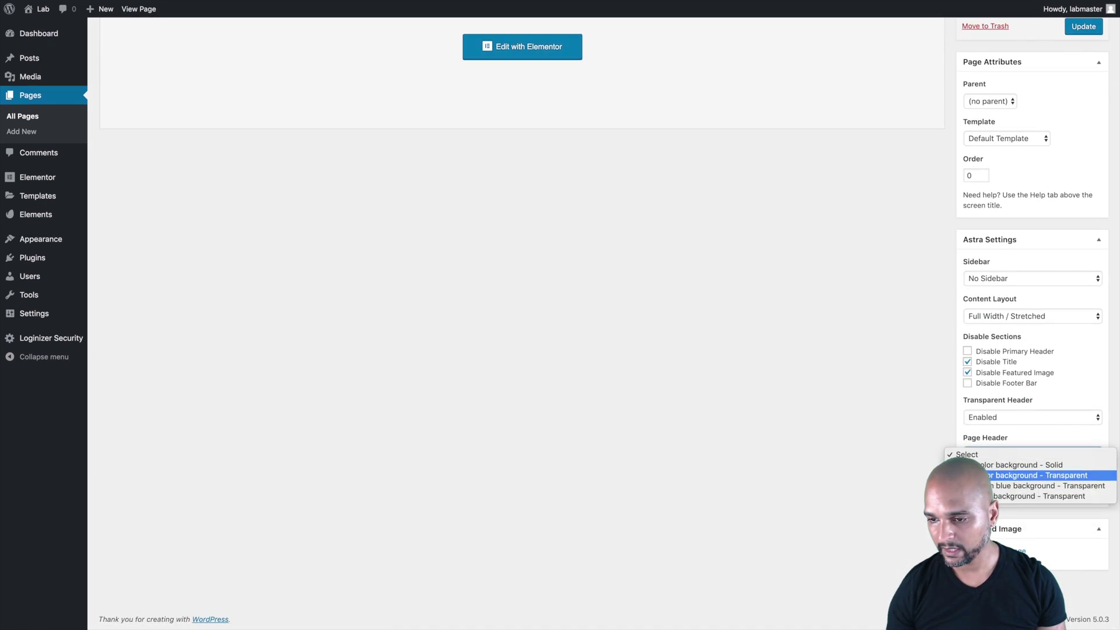
click(968, 485)
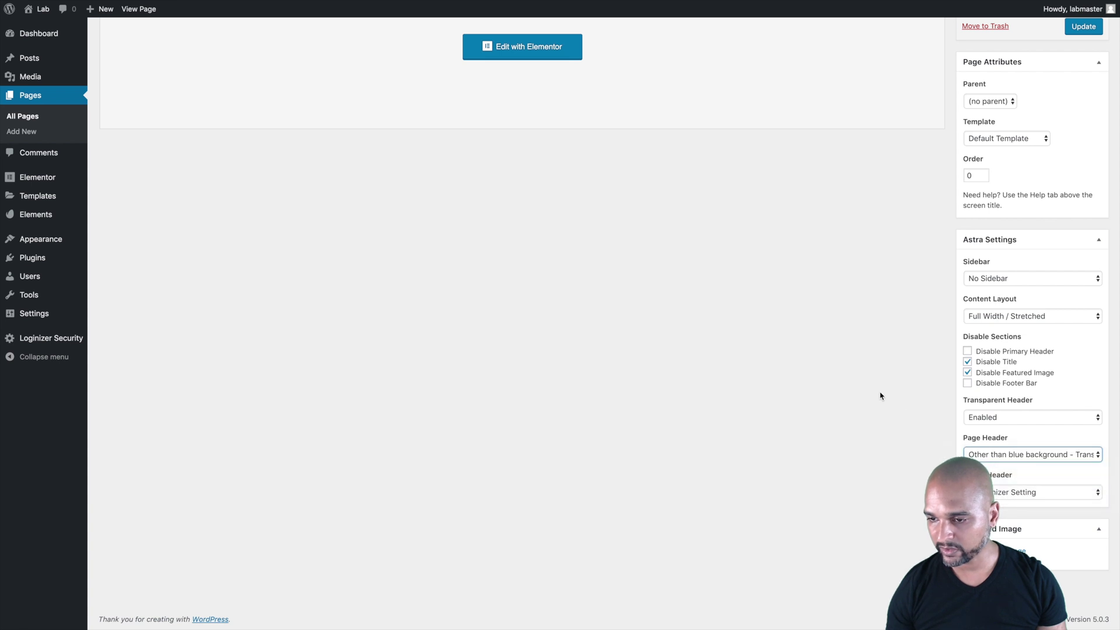
click(1078, 29)
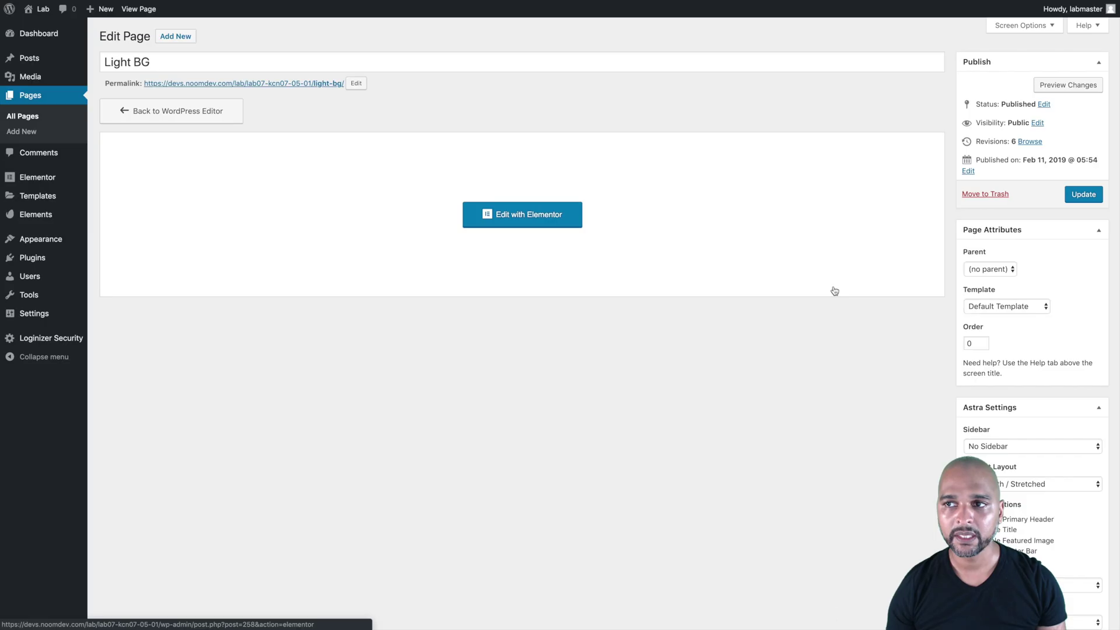
Assign the "Light color background - Transparent" page header to the Light BG page and update the page.
scroll(782, 494, down, 3)
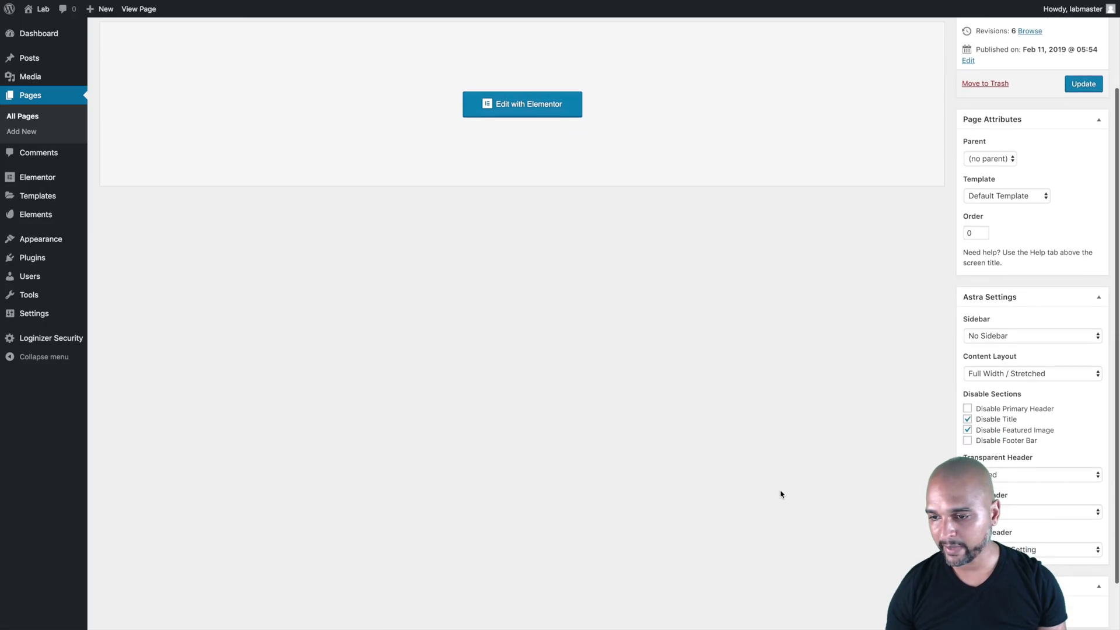
click(1044, 509)
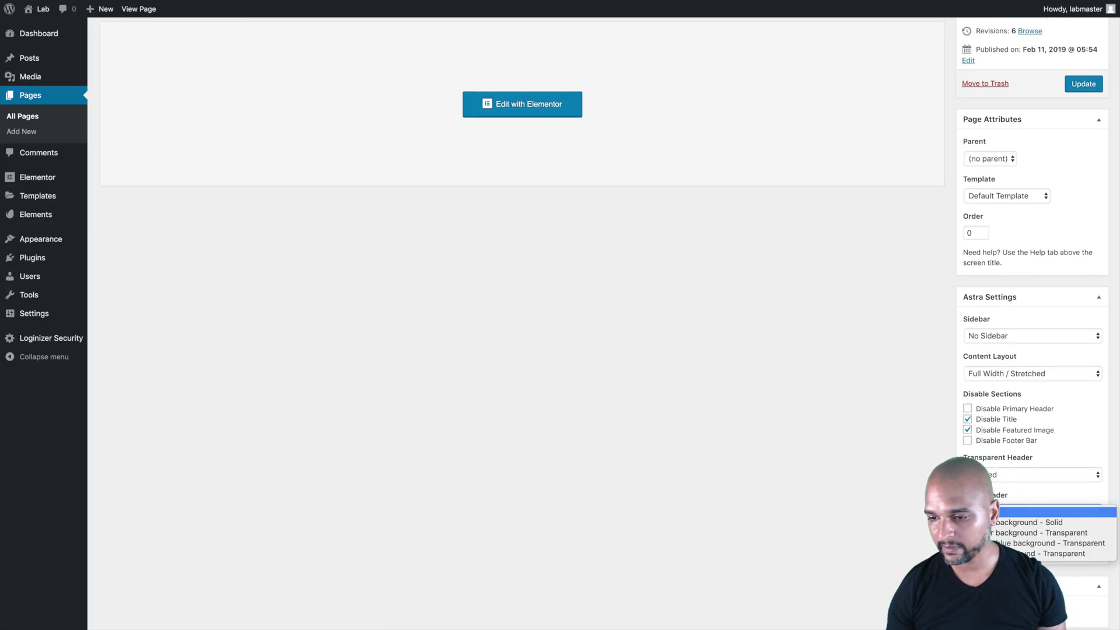
click(1085, 533)
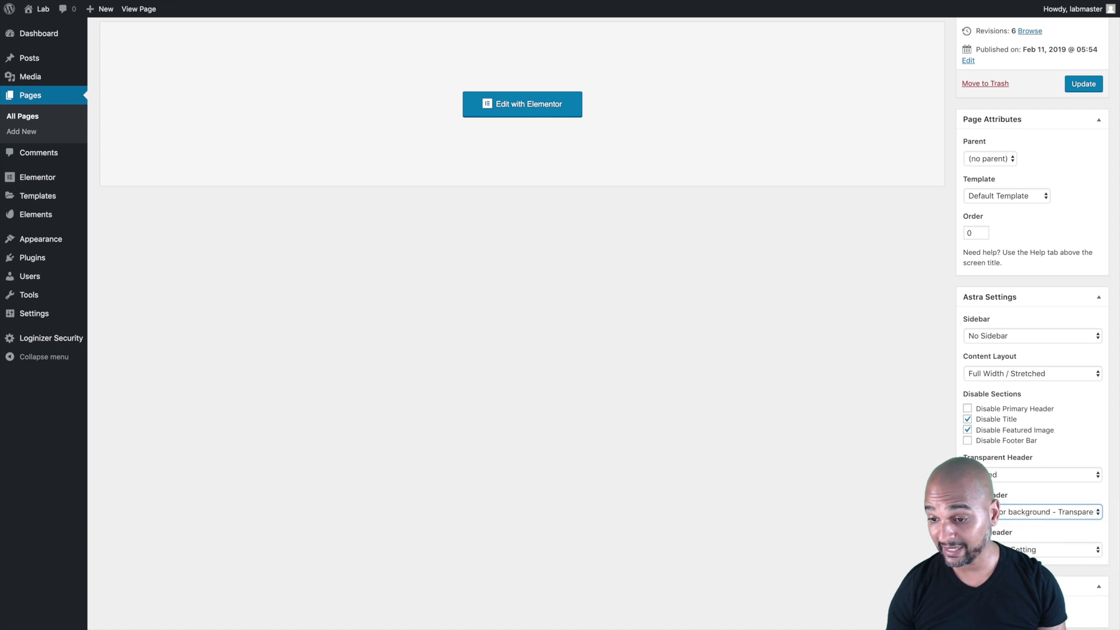
scroll(803, 377, up, 3)
click(1080, 195)
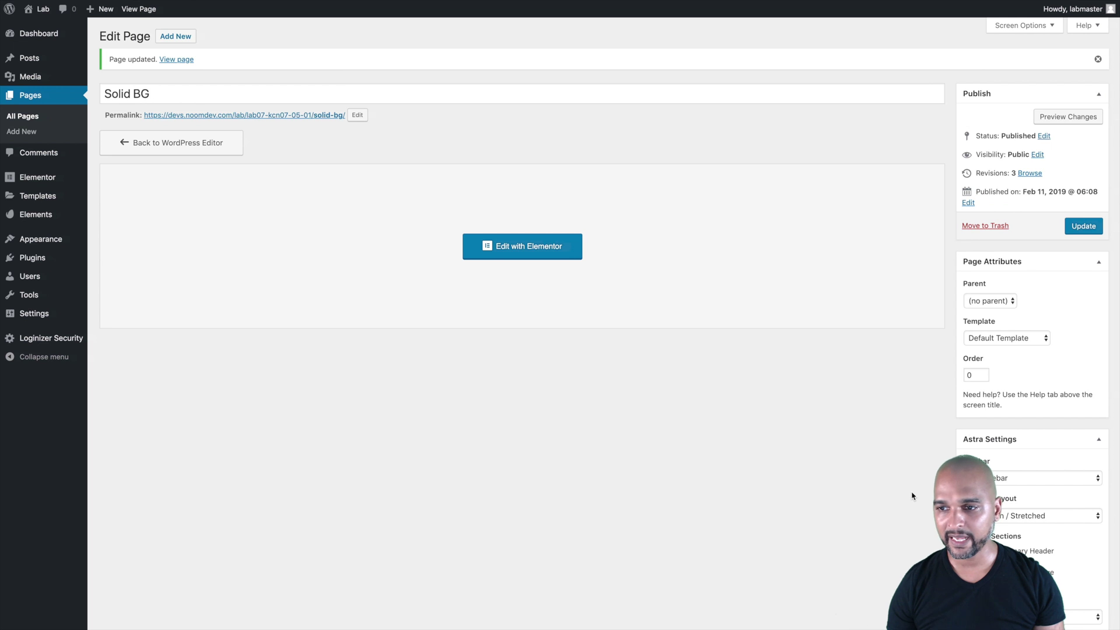
Assign the "Light color background - Solid" page header to the Solid BG page, update it and reload the live page.
scroll(879, 494, down, 3)
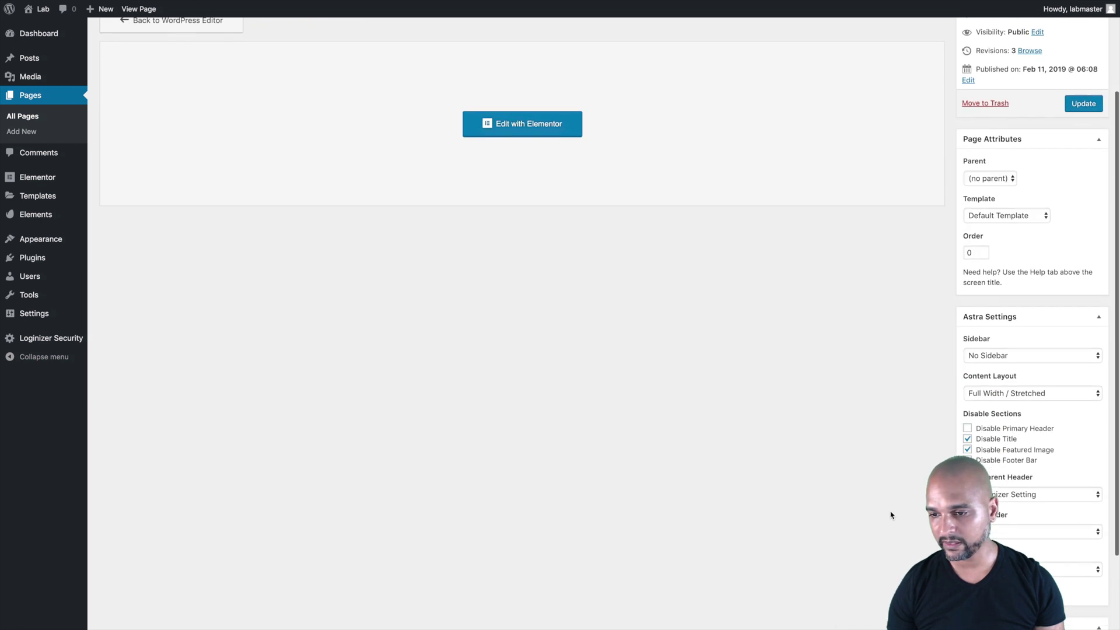
scroll(881, 484, down, 2)
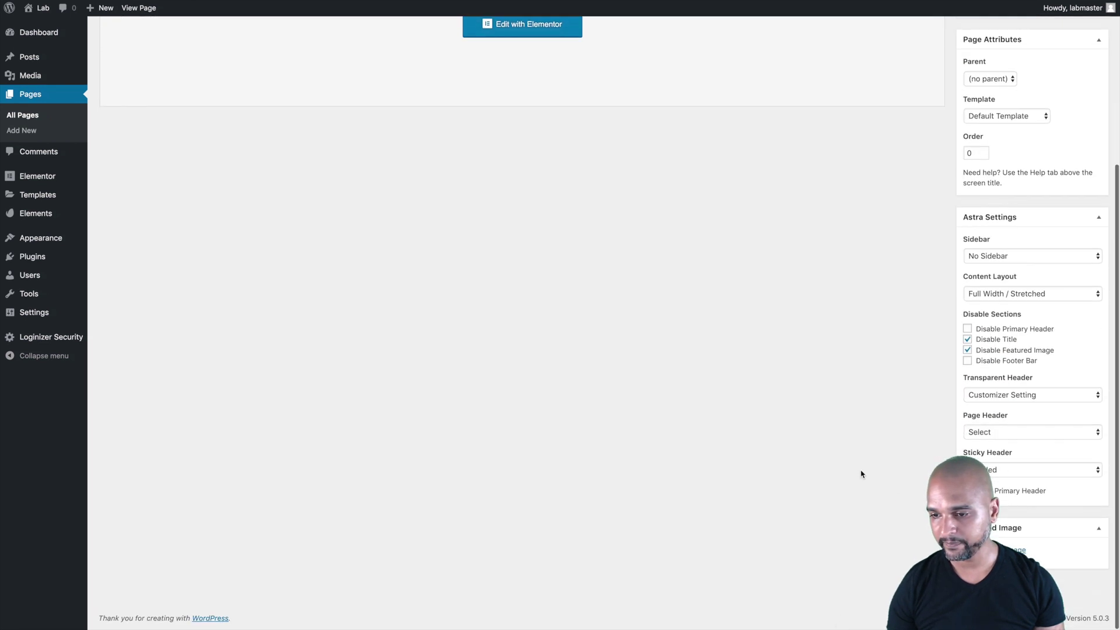
click(975, 431)
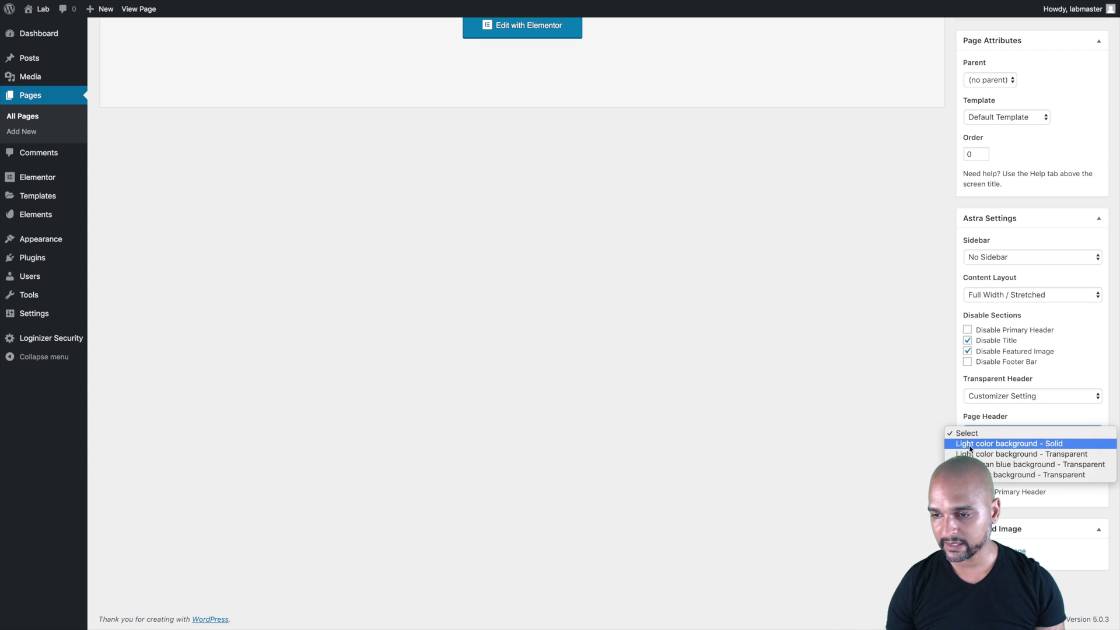
click(971, 444)
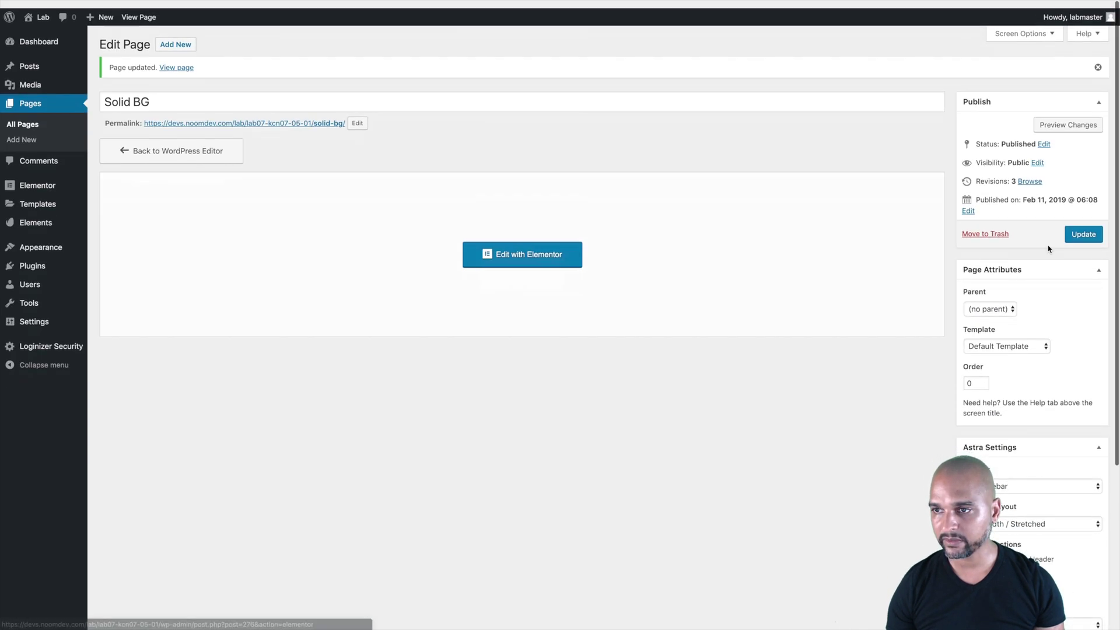
click(1072, 232)
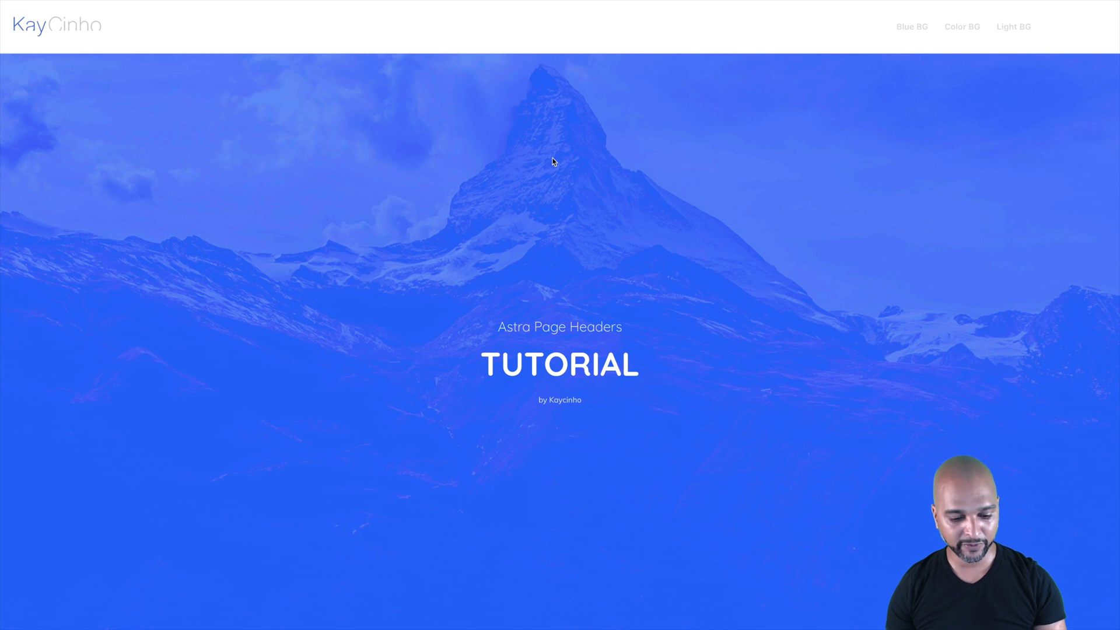
key(super+r)
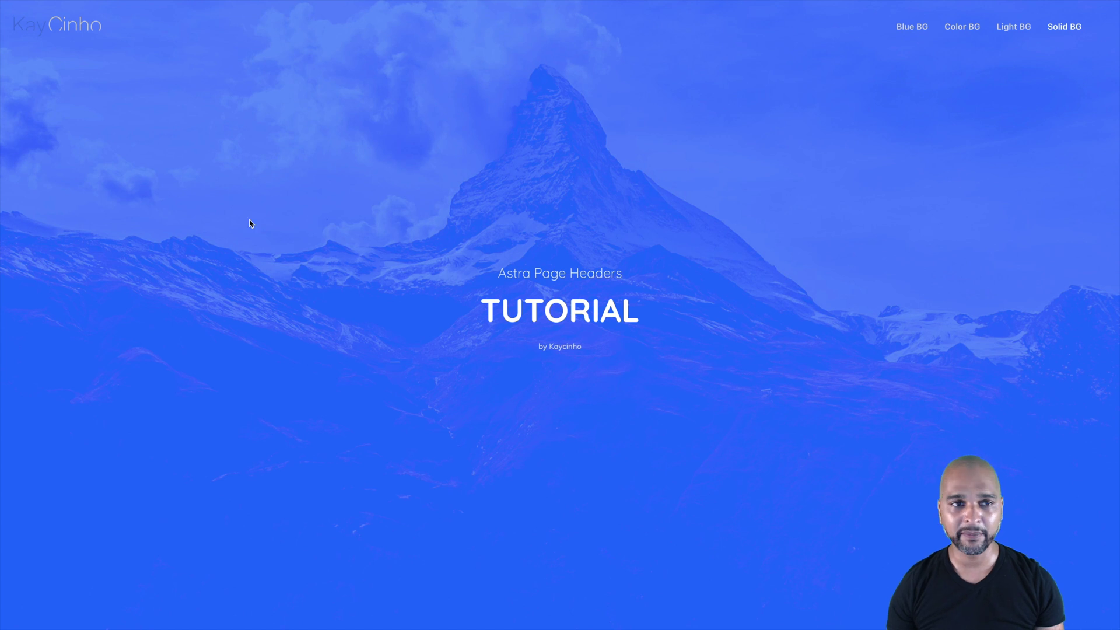
Open the "Light color background - Solid" page header for editing and go to its site header settings.
key(ctrl+Right)
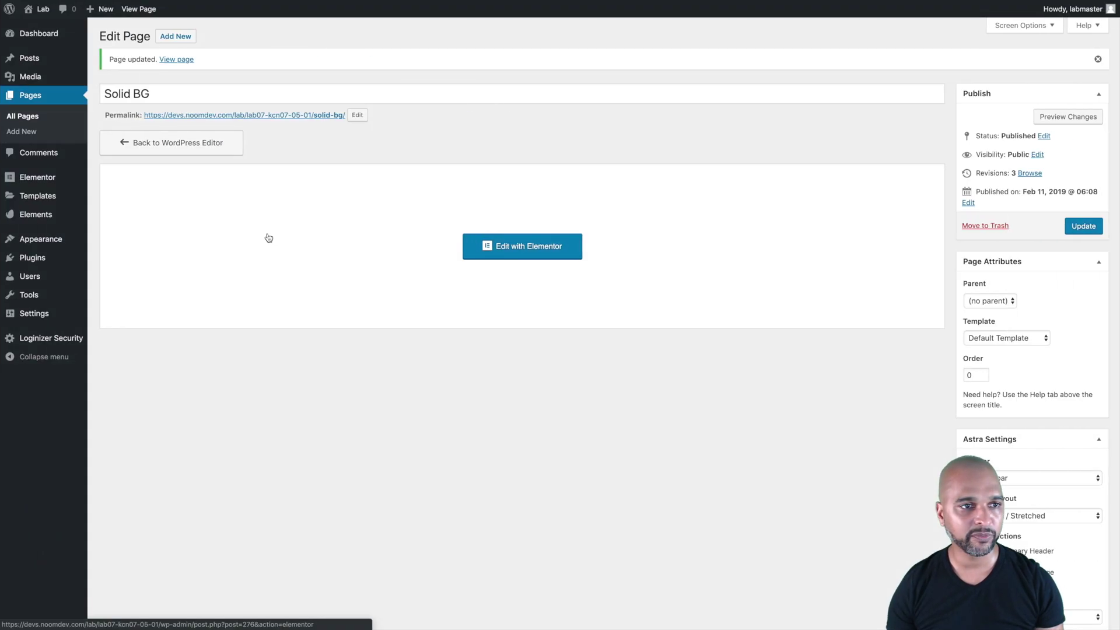
mouse_move(56, 244)
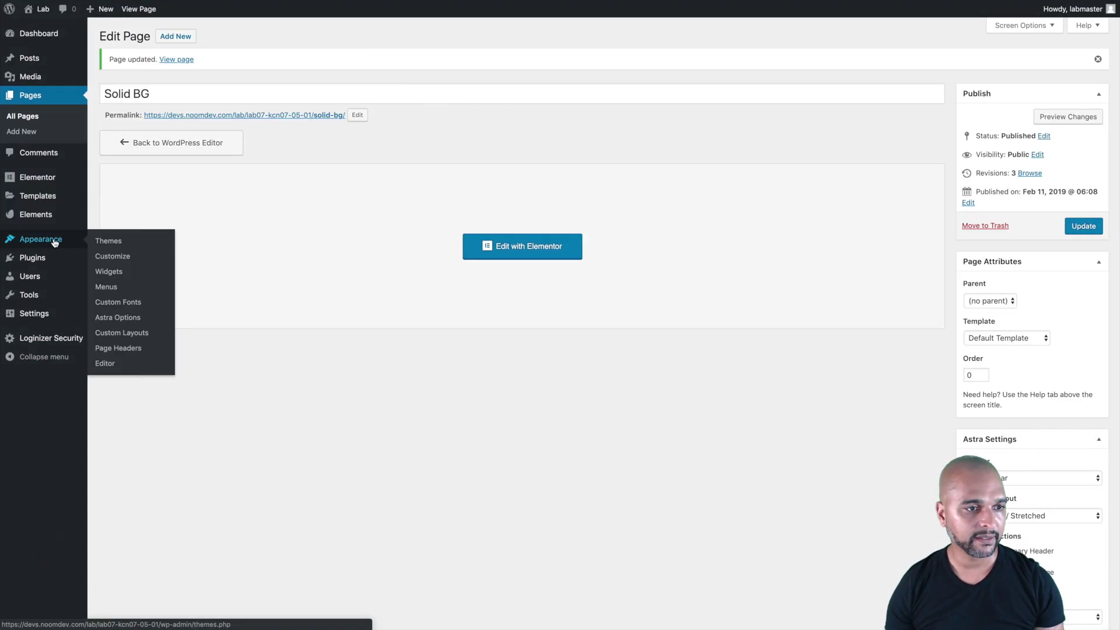
click(109, 352)
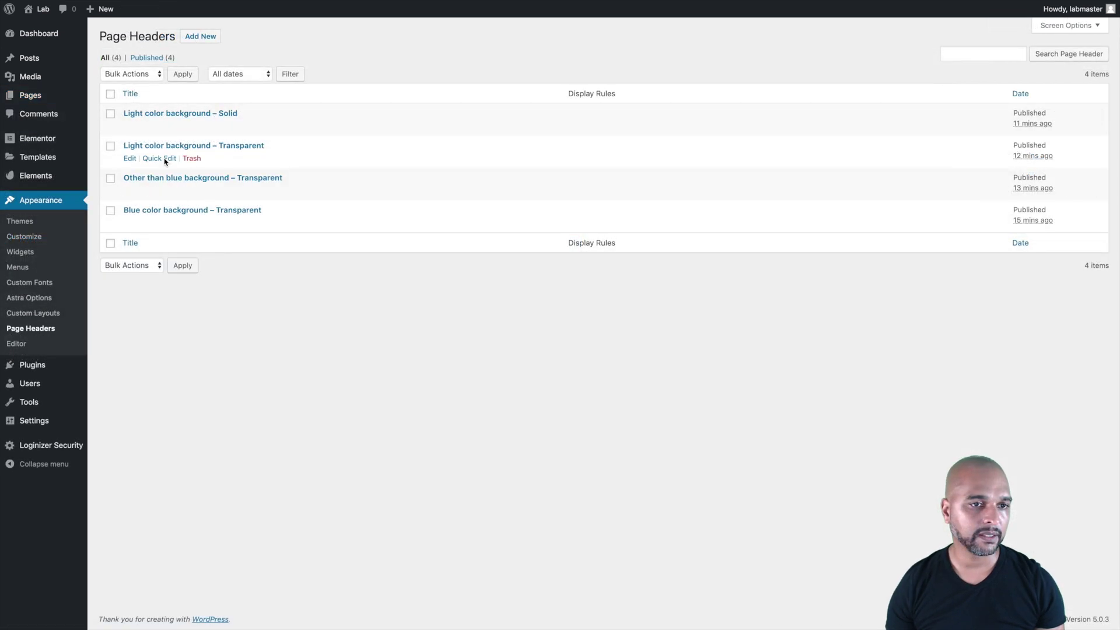
click(141, 115)
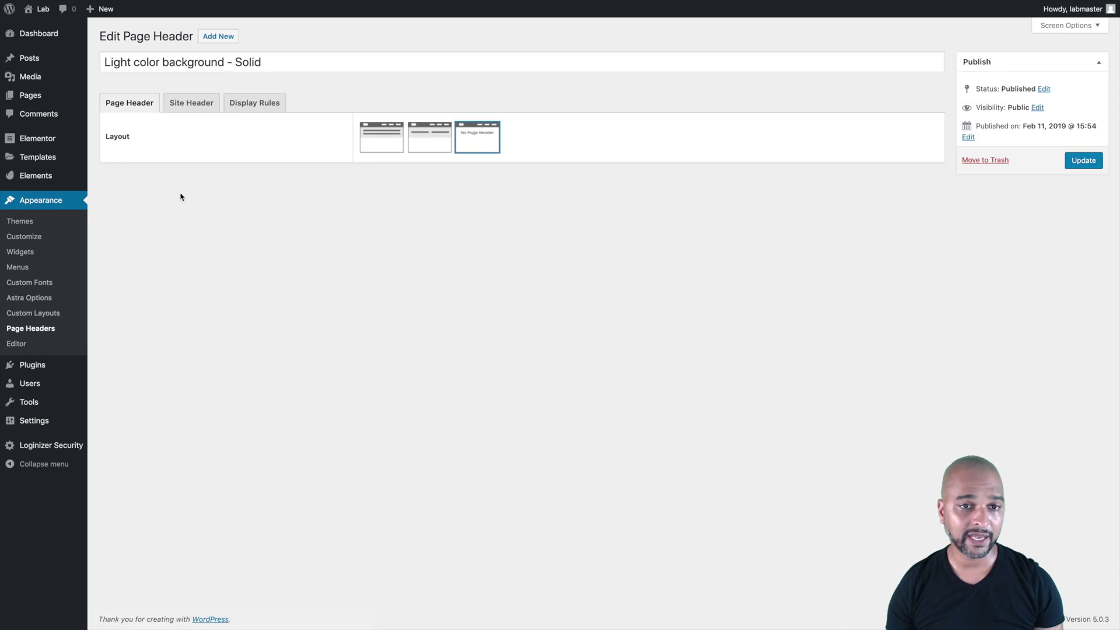
click(196, 104)
click(259, 106)
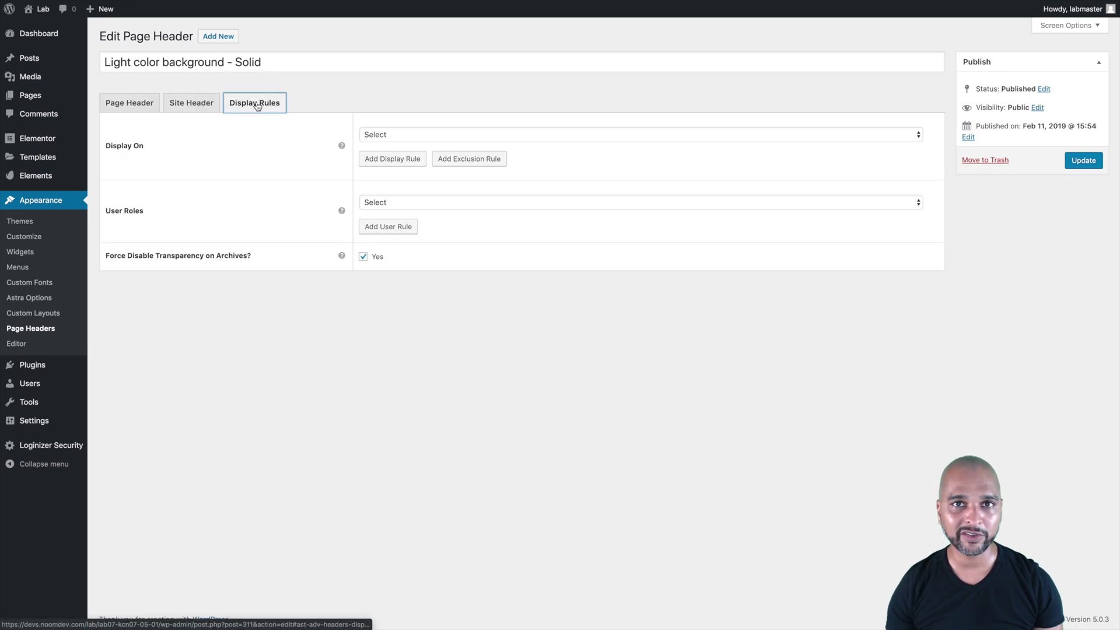
click(205, 116)
scroll(235, 315, down, 3)
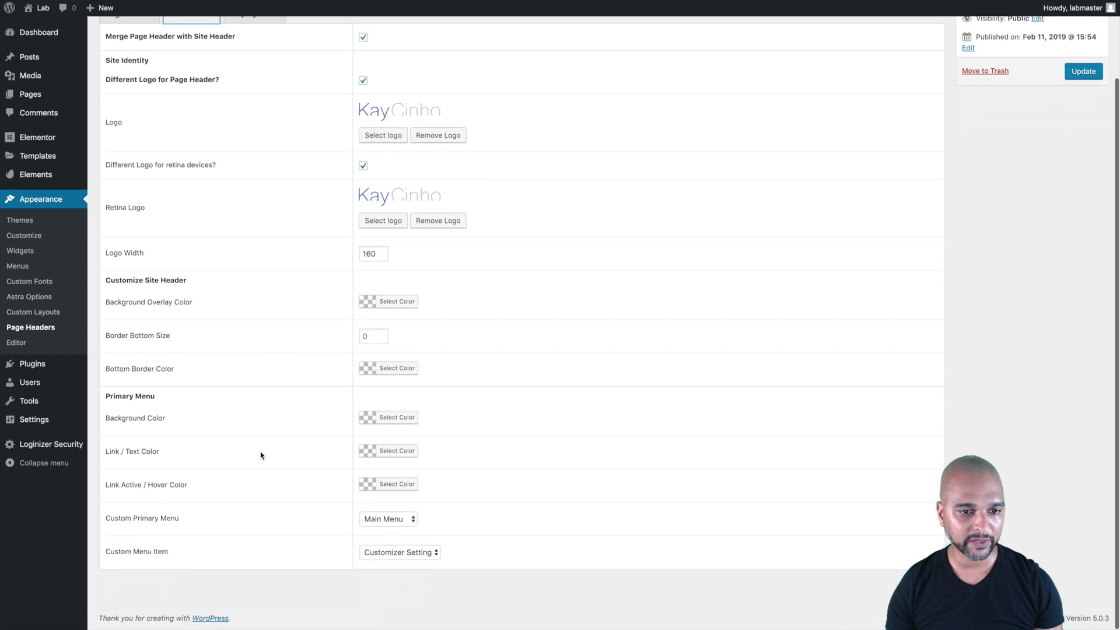
Set the site header's background overlay color to fully opaque white (#ffffff), update the page header and reload the live page.
click(369, 303)
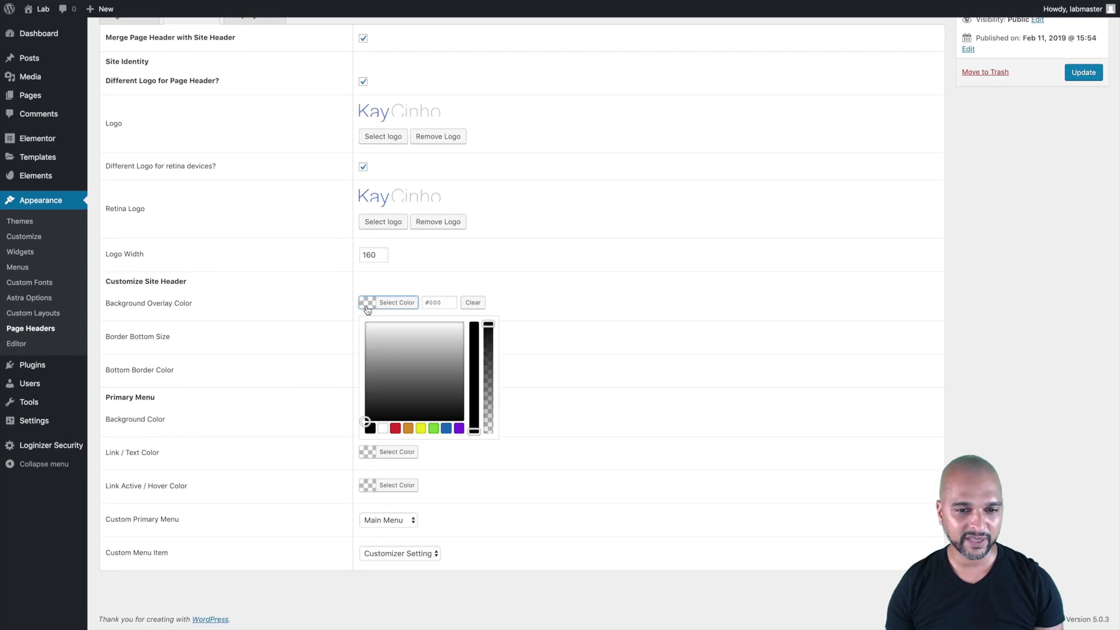
click(382, 430)
mouse_move(488, 325)
mouse_down()
mouse_move(486, 335)
mouse_move(488, 324)
mouse_up()
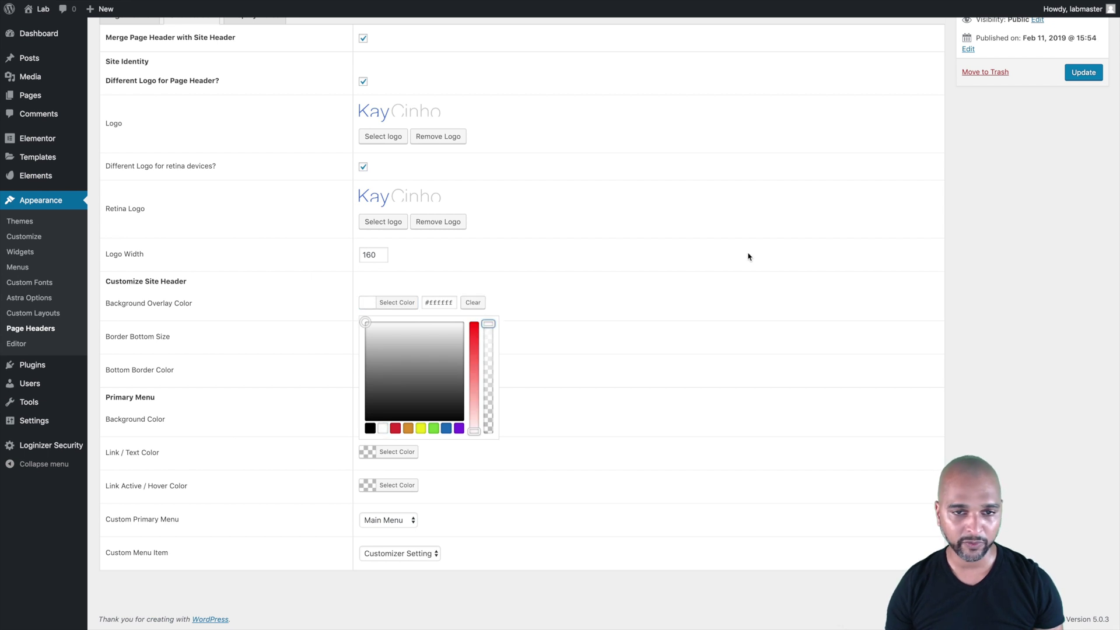
click(1072, 76)
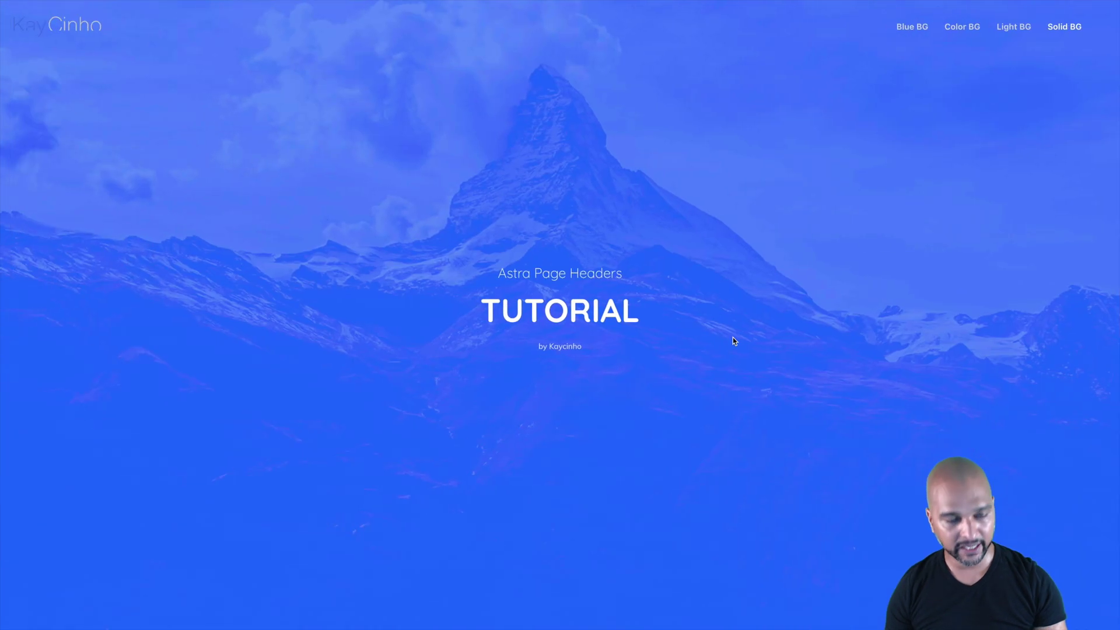
key(super+r)
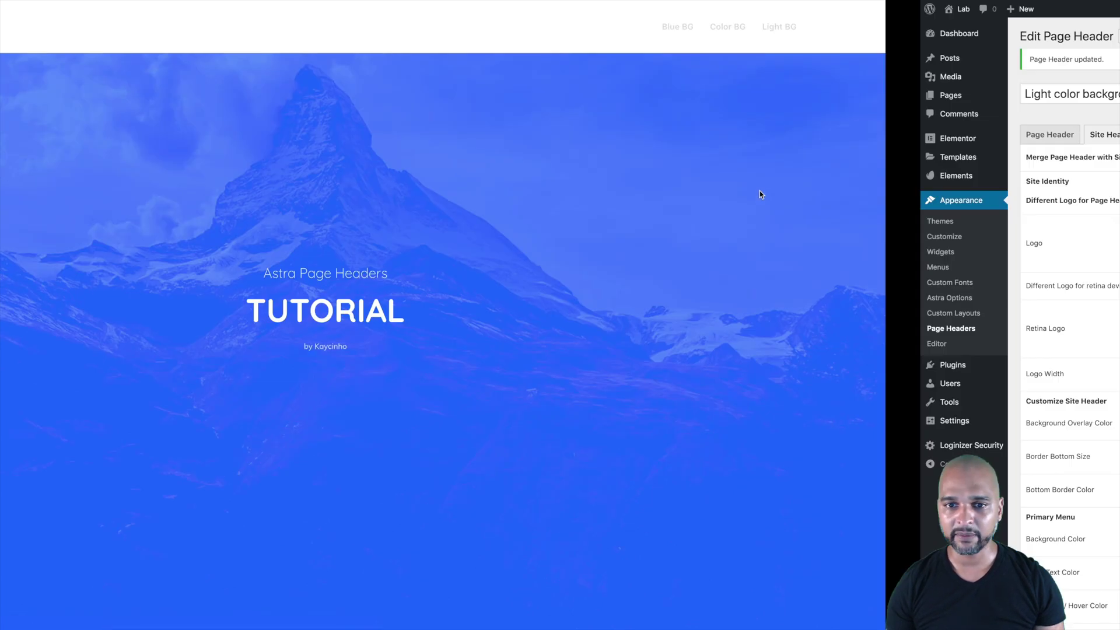
Set the primary menu's Link / Text Color to the preset blue in the "Light color background - Solid" page header.
scroll(608, 341, down, 5)
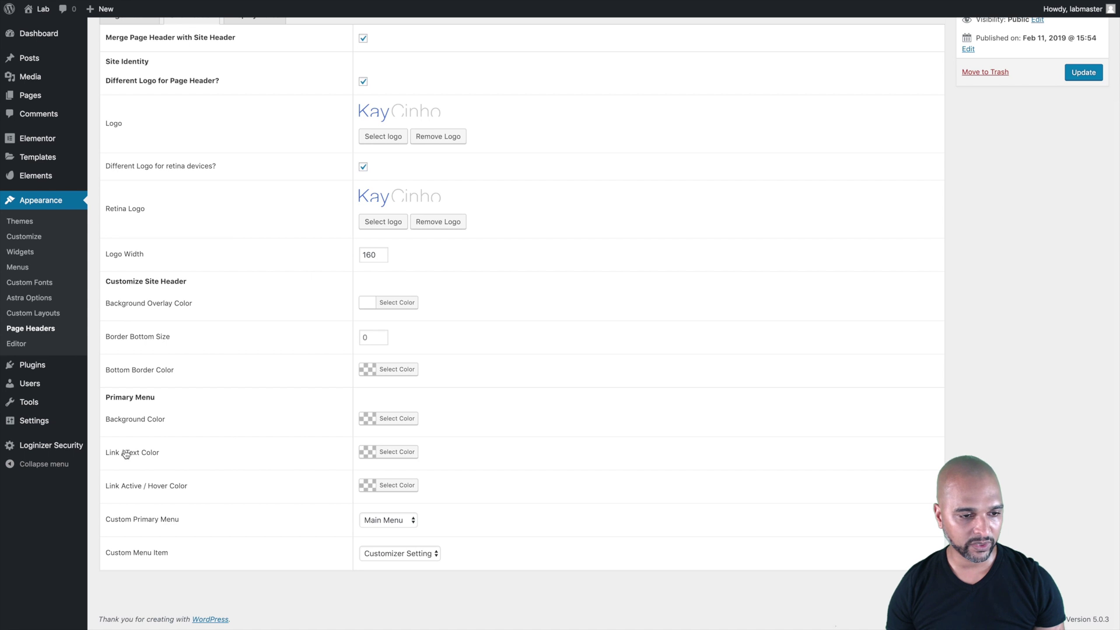
click(368, 453)
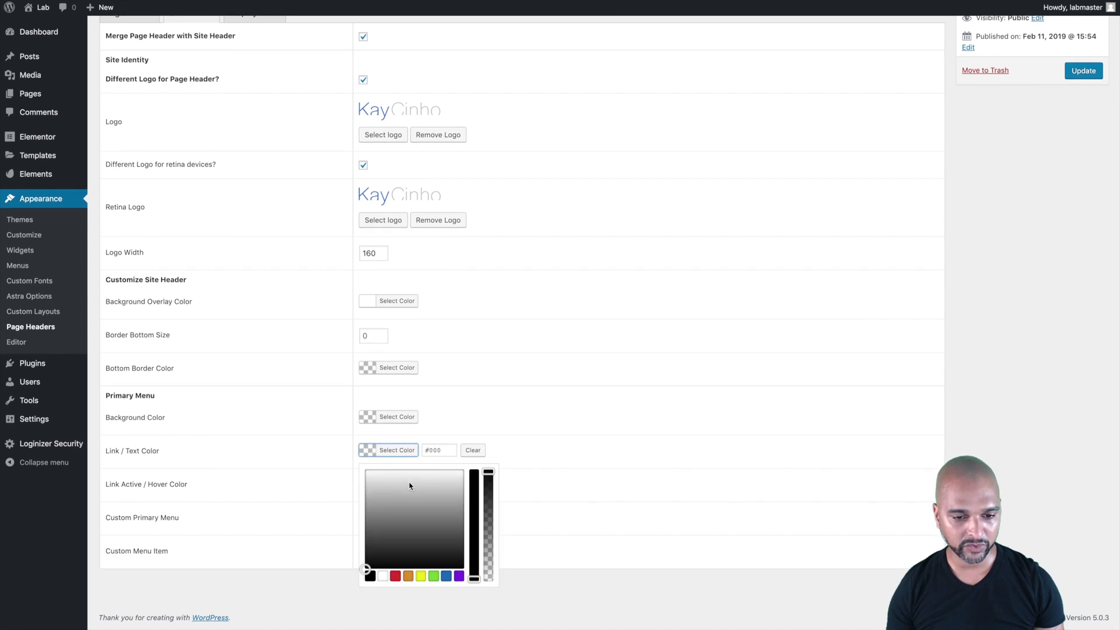
click(448, 579)
click(366, 453)
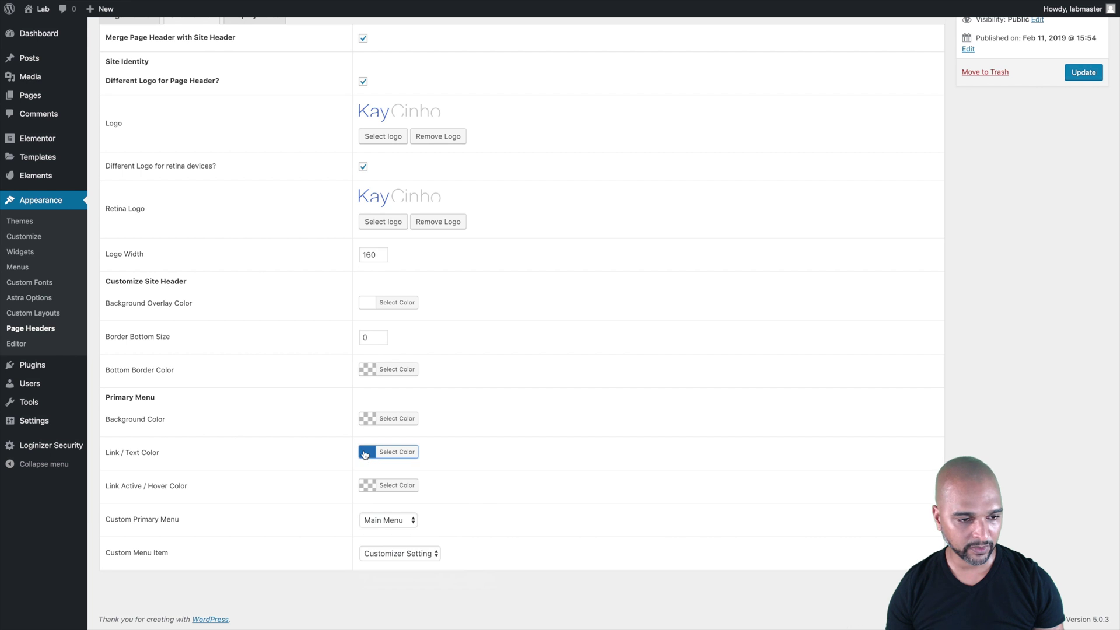
Set the primary menu's Link Active / Hover Color to #c4c4c4, update the page header and return to the live site.
click(366, 488)
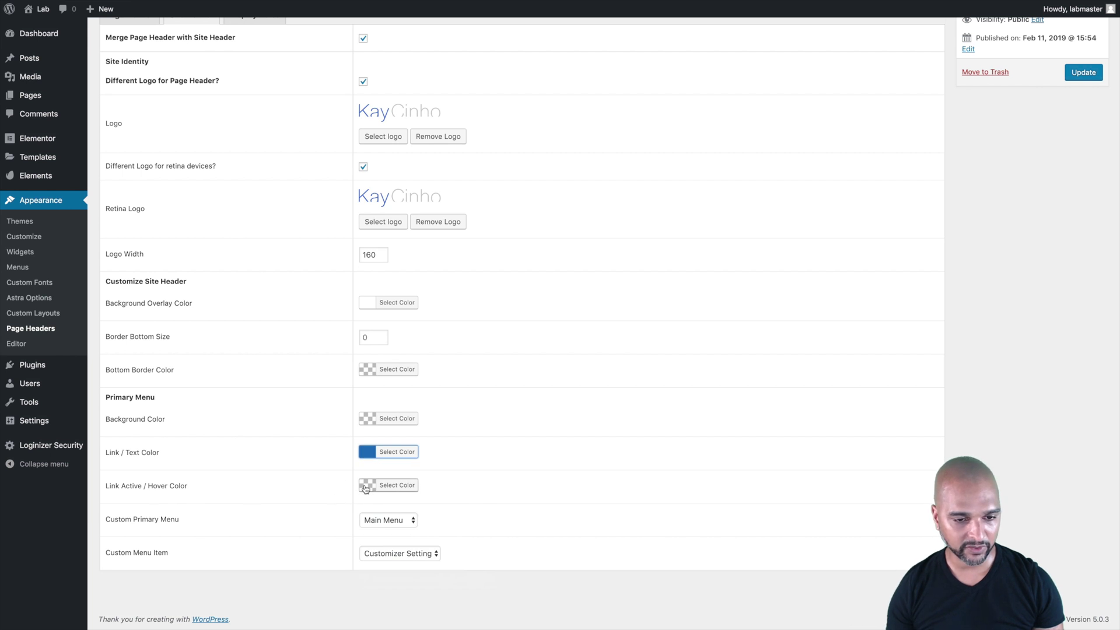
click(380, 526)
drag(379, 526, 379, 527)
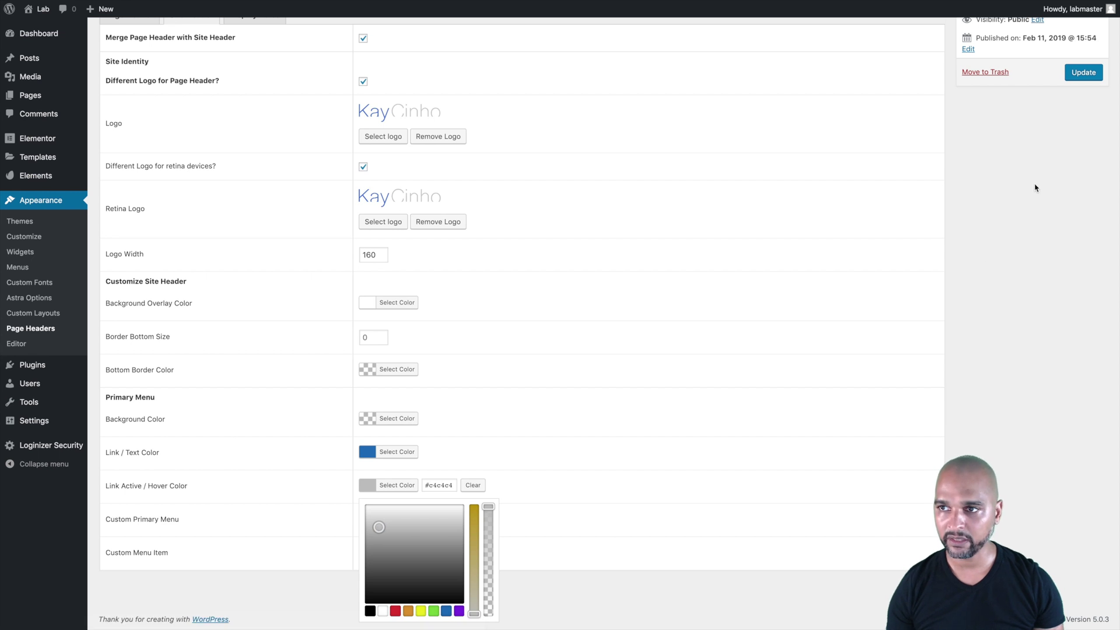
click(1073, 76)
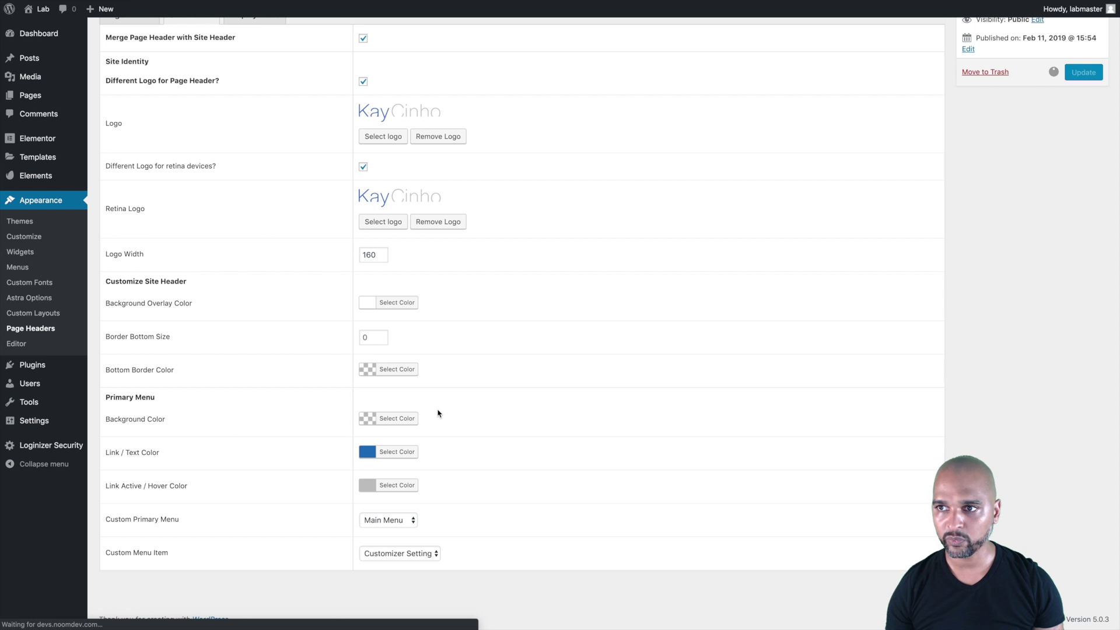
key(ctrl+Left)
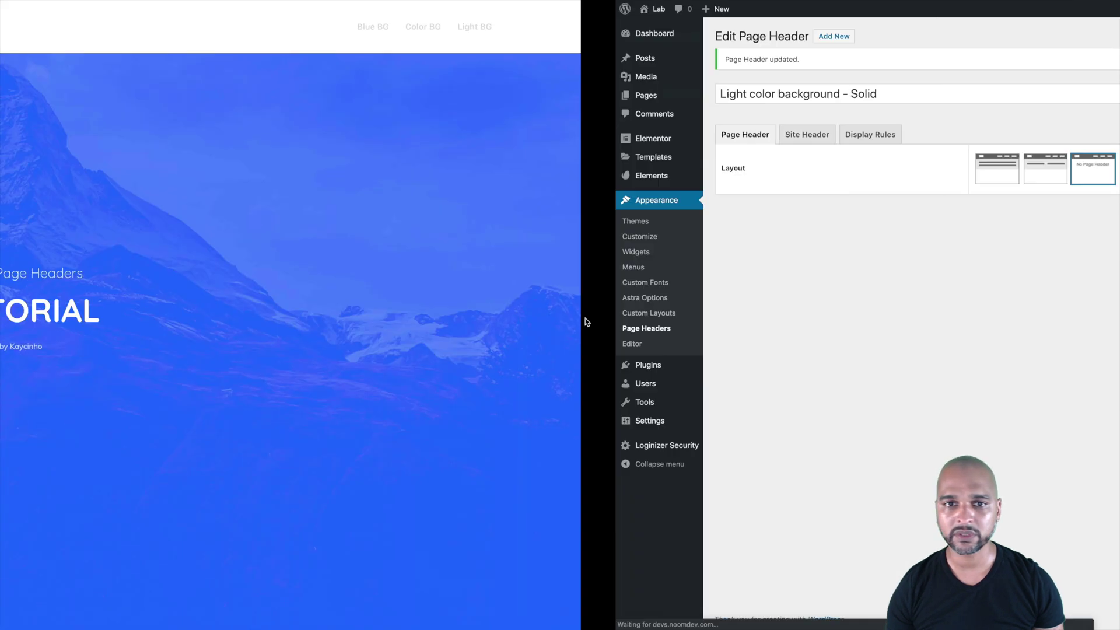
click(919, 27)
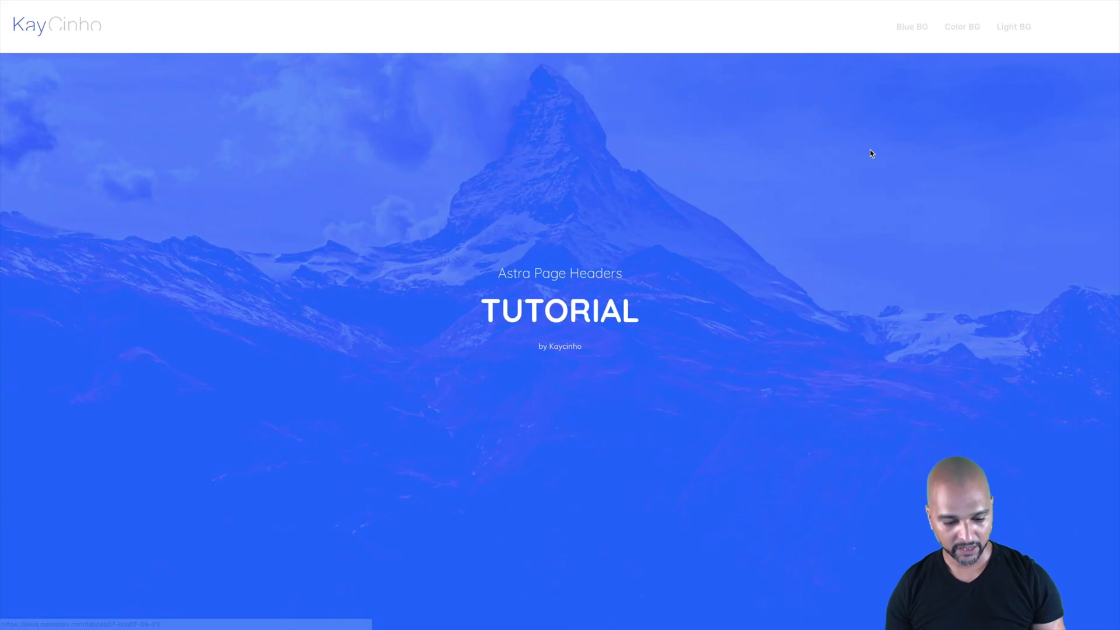